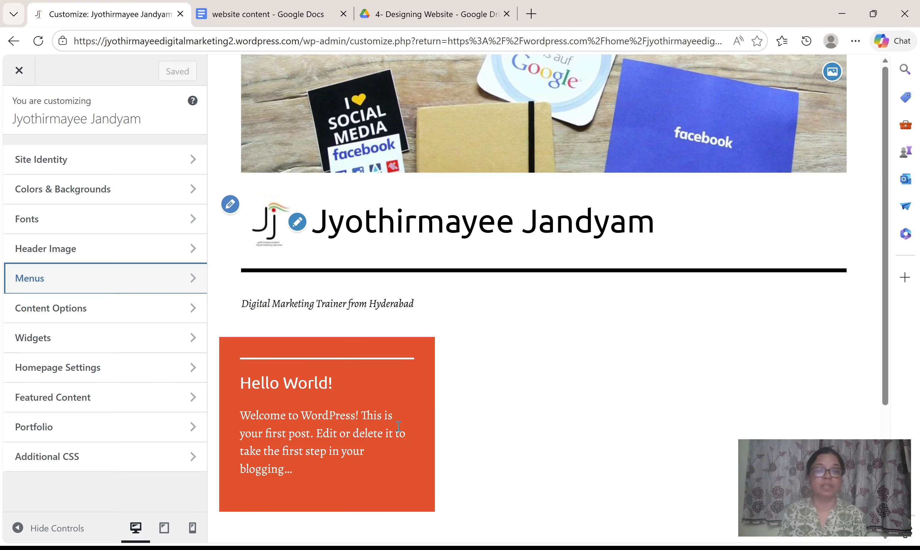
Open the Footer widget area in the site customizer after viewing the footer region of the preview.
{"action": "scroll", "coordinate": [596, 366], "scroll_direction": "down", "scroll_amount": 5}
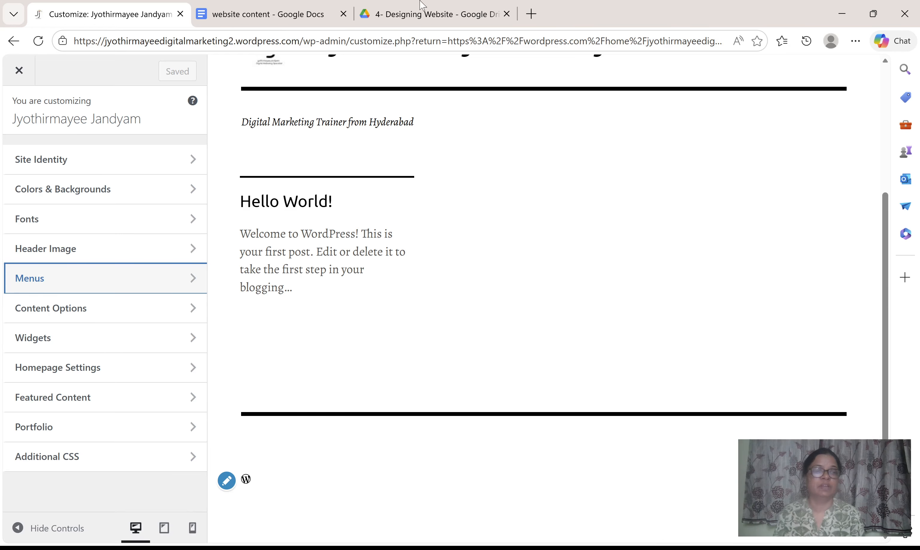
{"action": "left_click", "coordinate": [96, 346]}
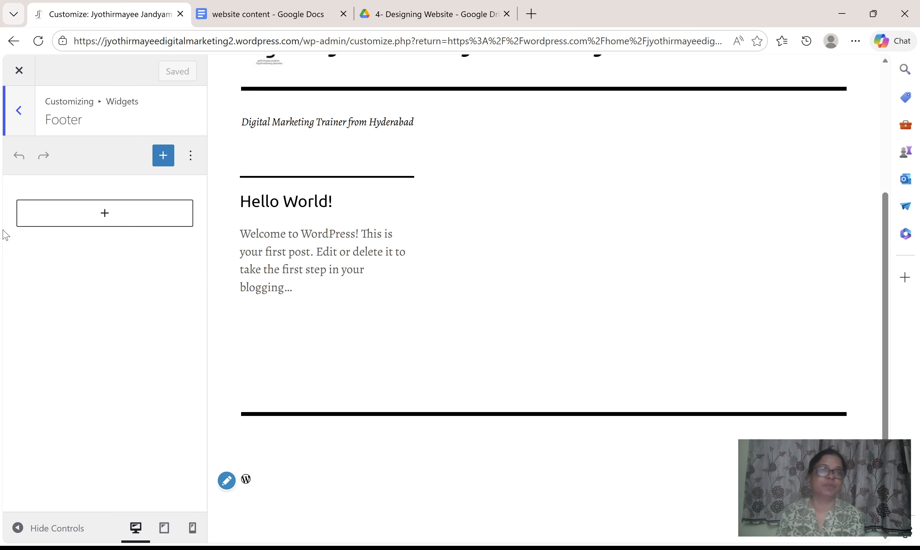
{"action": "left_click", "coordinate": [20, 111]}
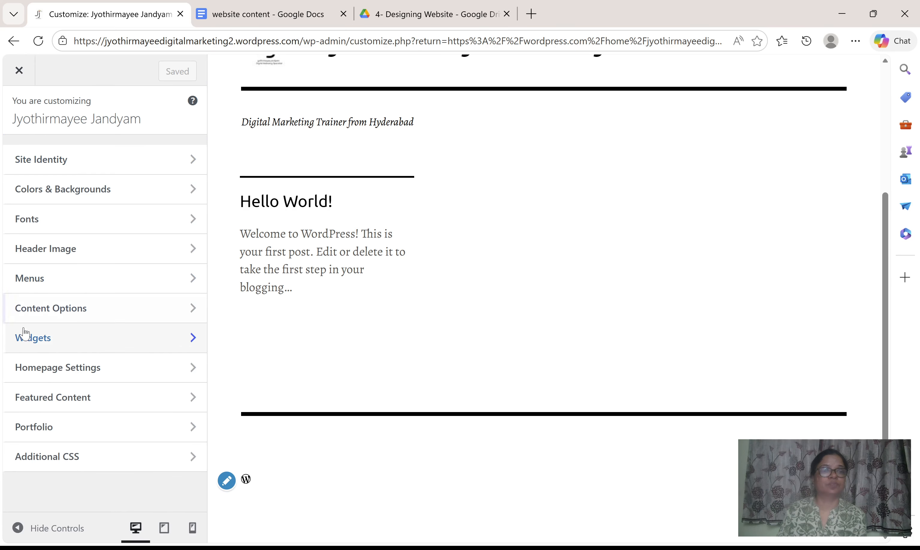
{"action": "left_click", "coordinate": [47, 342]}
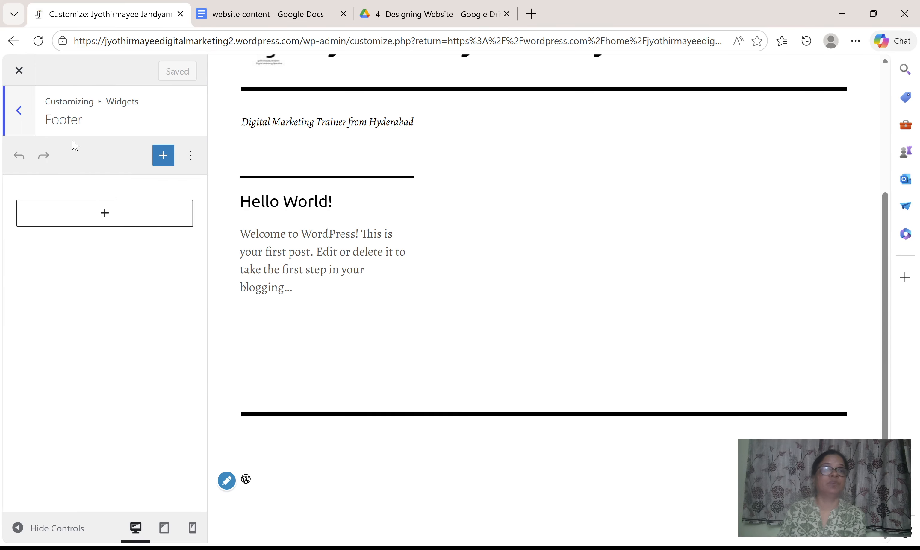
Open the full block library for the footer and look through its patterns and media before returning to the blocks.
{"action": "left_click", "coordinate": [106, 225]}
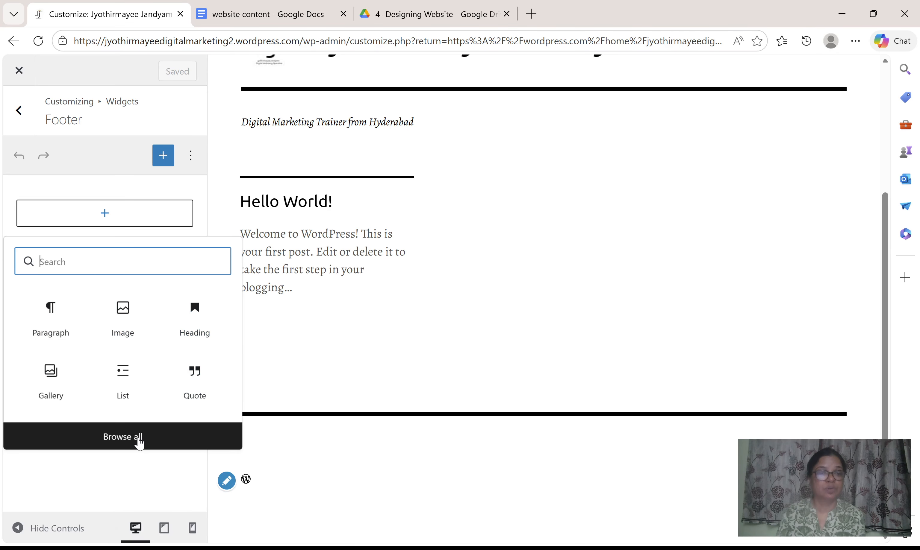
{"action": "left_click", "coordinate": [123, 437]}
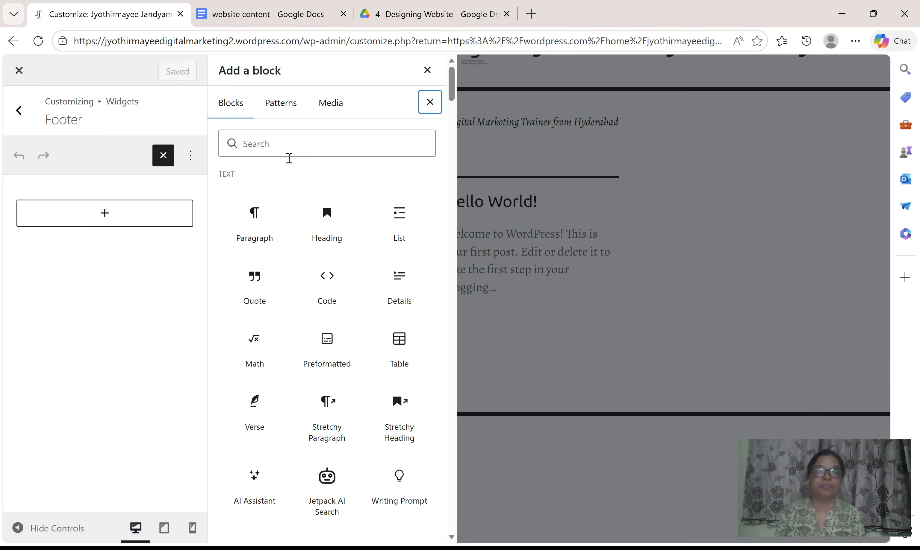
{"action": "left_click", "coordinate": [281, 109]}
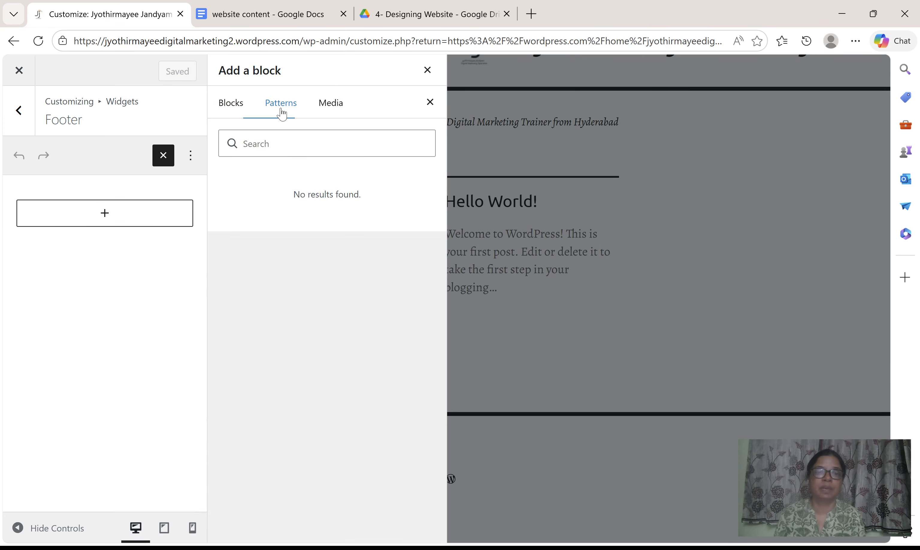
{"action": "left_click", "coordinate": [331, 109]}
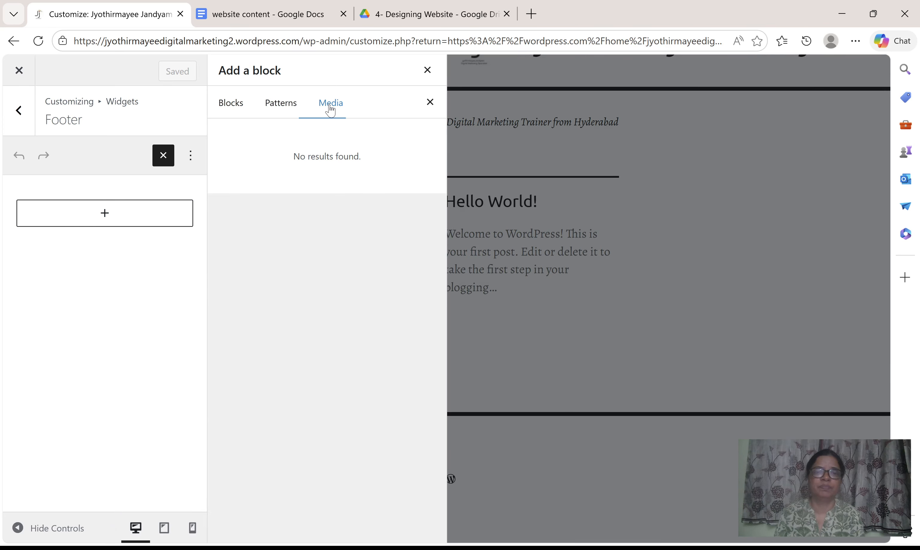
{"action": "left_click", "coordinate": [234, 113]}
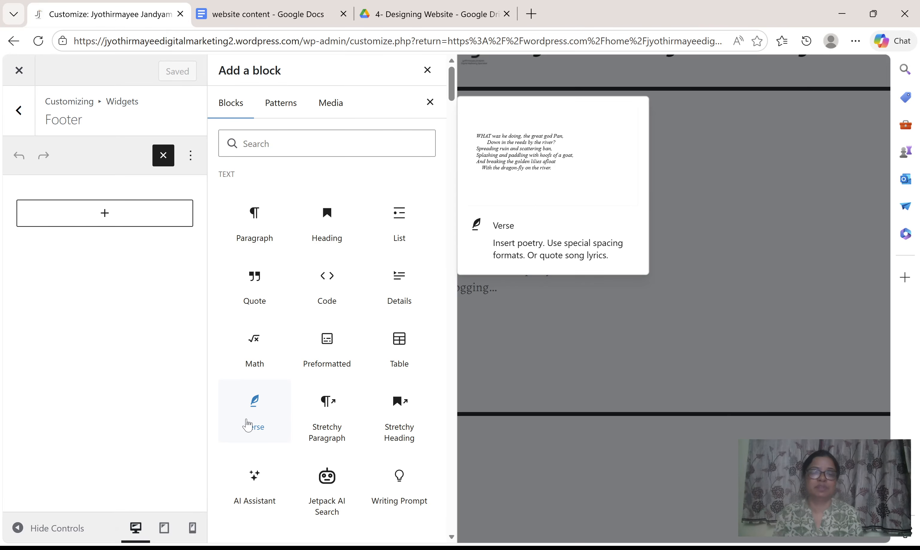
Add a Calendar widget block to the footer and view it in the site preview.
{"action": "scroll", "coordinate": [386, 440], "scroll_direction": "down", "scroll_amount": 4}
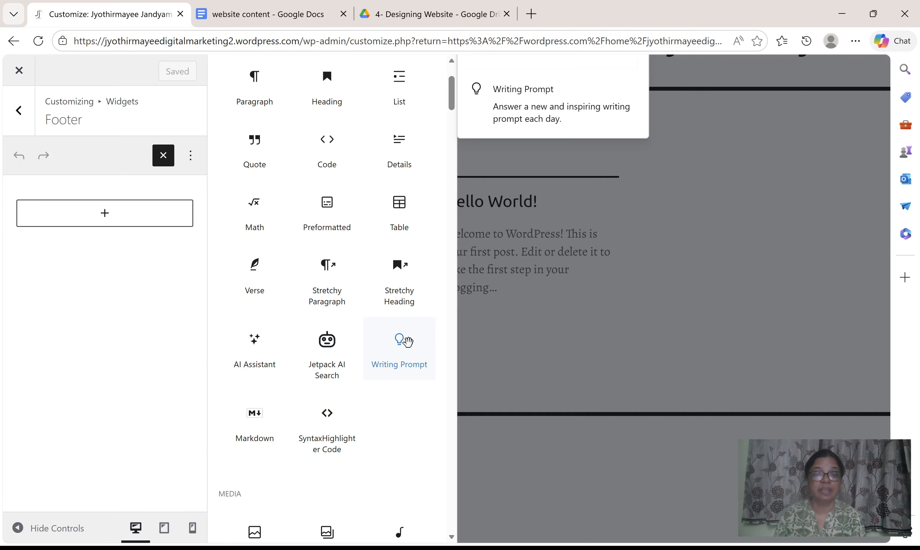
{"action": "scroll", "coordinate": [345, 428], "scroll_direction": "down", "scroll_amount": 7}
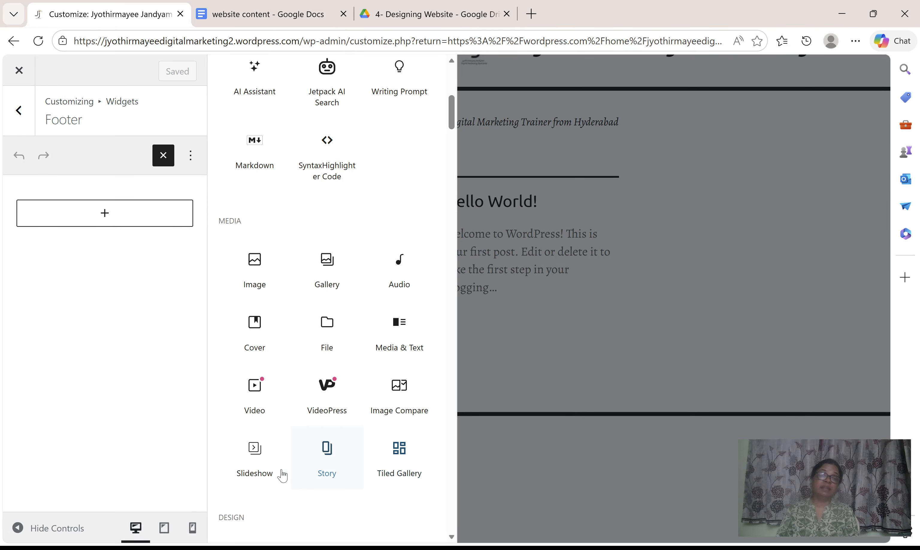
{"action": "scroll", "coordinate": [280, 450], "scroll_direction": "down", "scroll_amount": 6}
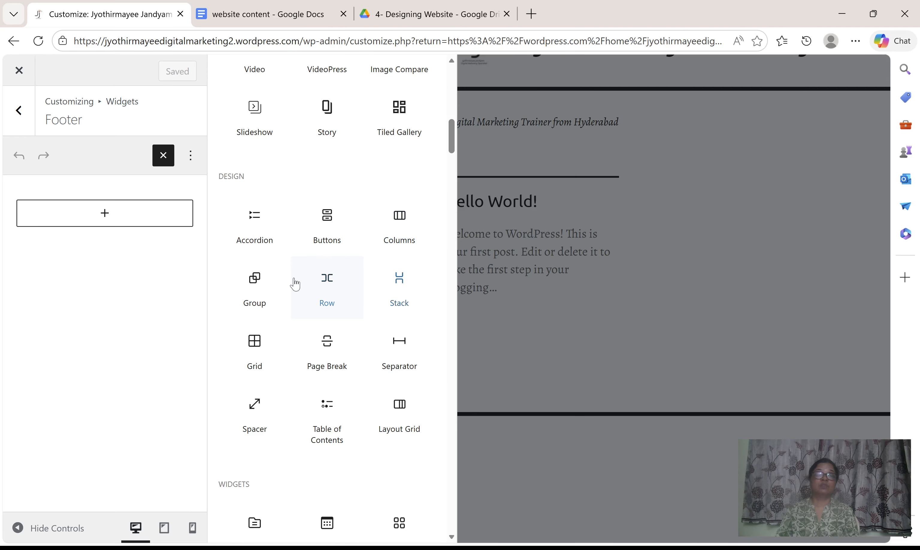
{"action": "scroll", "coordinate": [364, 375], "scroll_direction": "down", "scroll_amount": 3}
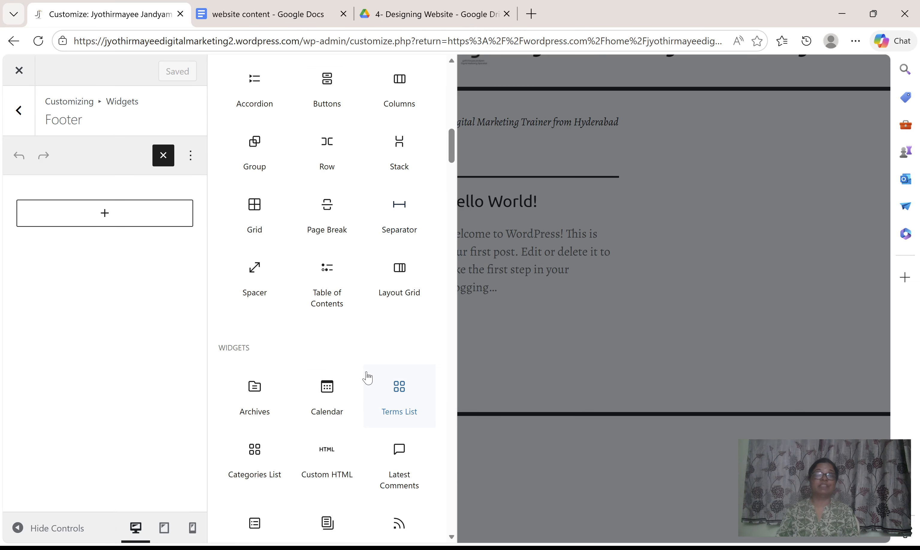
{"action": "scroll", "coordinate": [367, 379], "scroll_direction": "down", "scroll_amount": 3}
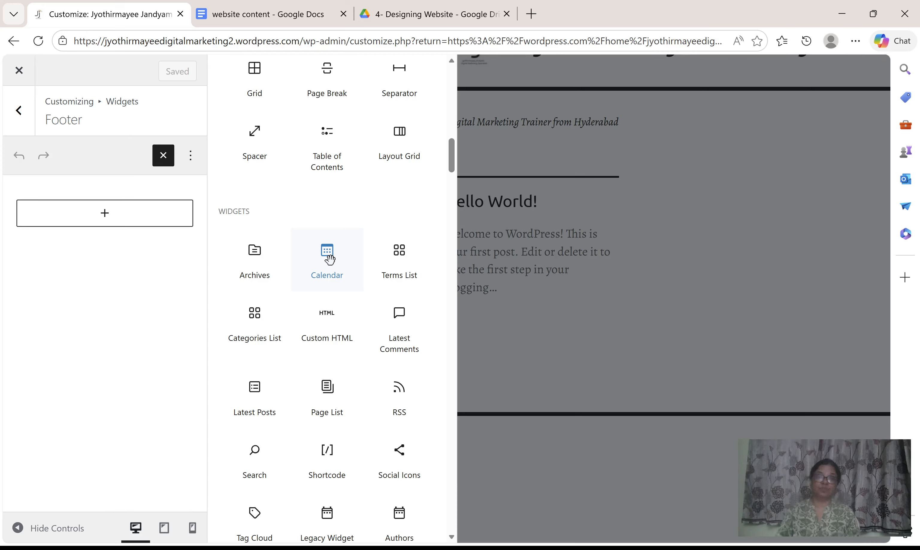
{"action": "left_click", "coordinate": [328, 260]}
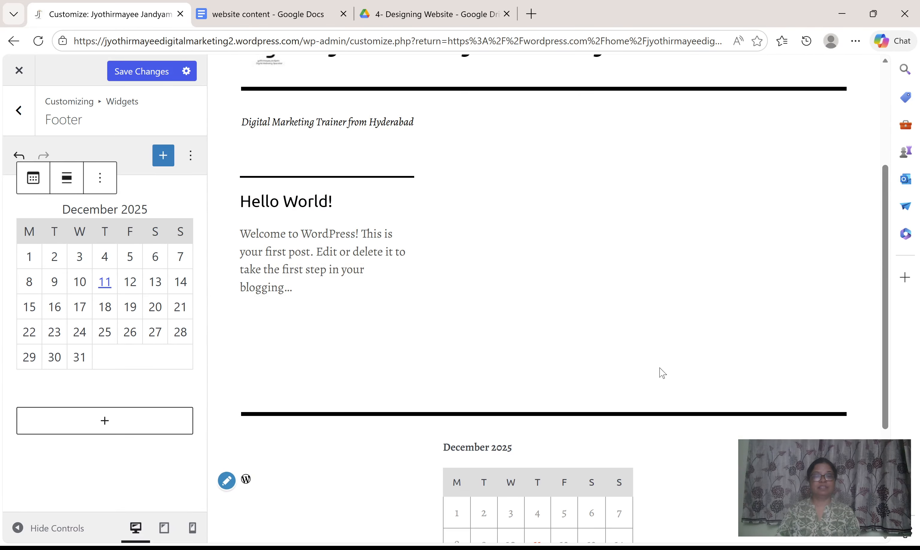
{"action": "scroll", "coordinate": [658, 413], "scroll_direction": "down", "scroll_amount": 5}
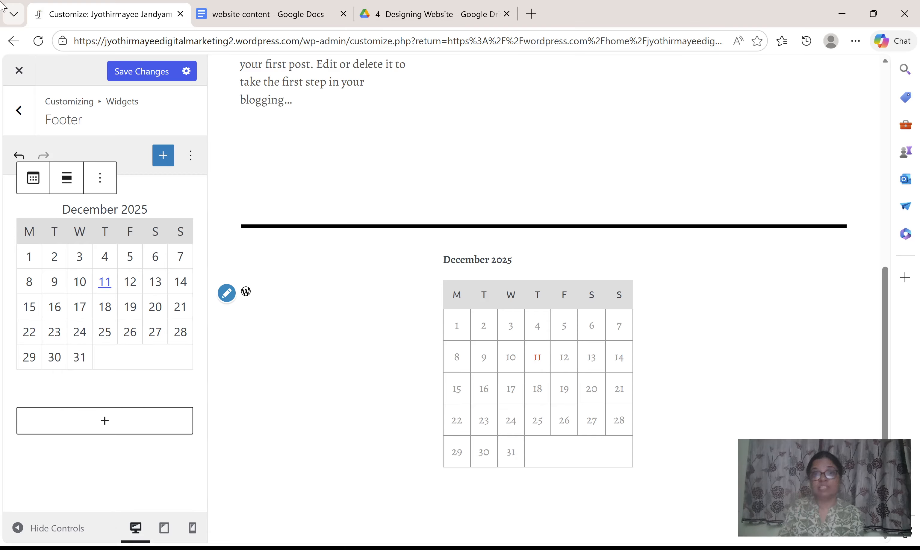
Reopen the Footer widget area and add a Categories List block below the calendar.
{"action": "left_click_drag", "start_coordinate": [48, 120], "coordinate": [90, 129]}
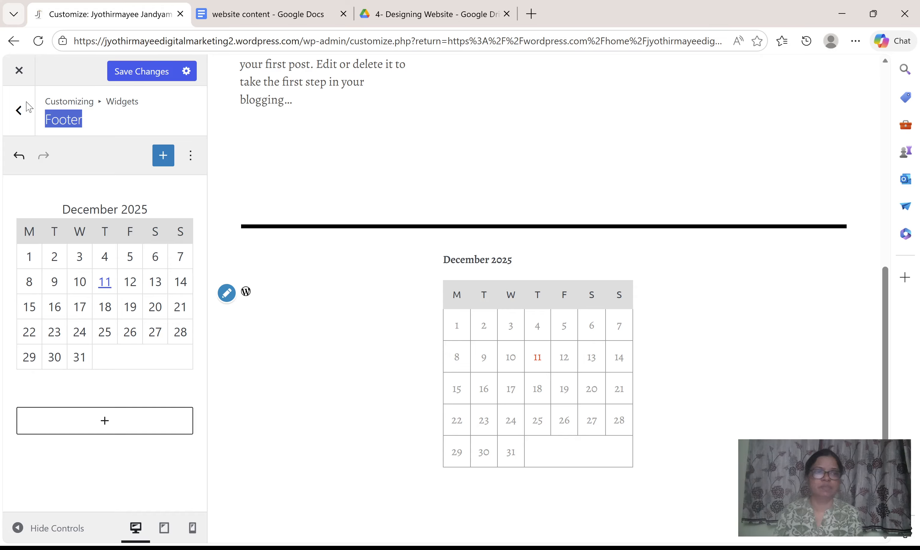
{"action": "left_click", "coordinate": [19, 111]}
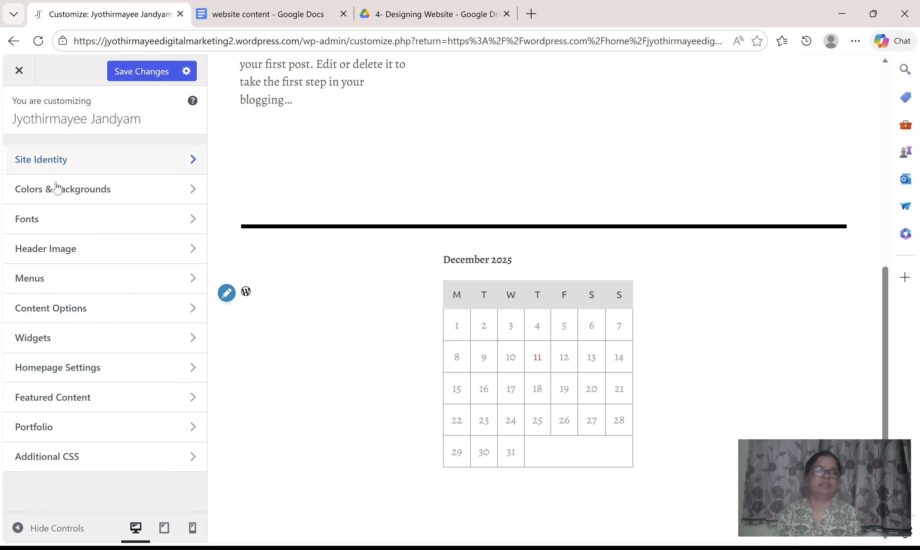
{"action": "left_click", "coordinate": [62, 343]}
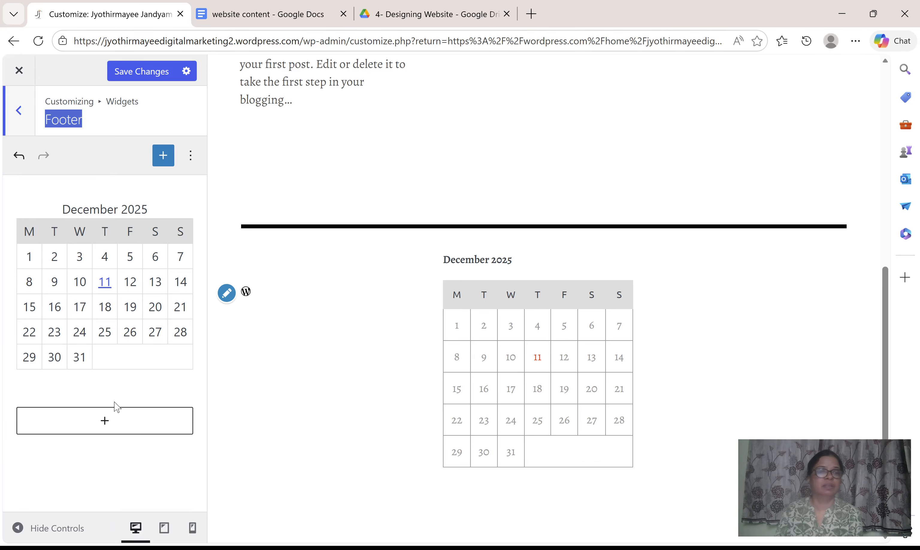
{"action": "left_click", "coordinate": [118, 436]}
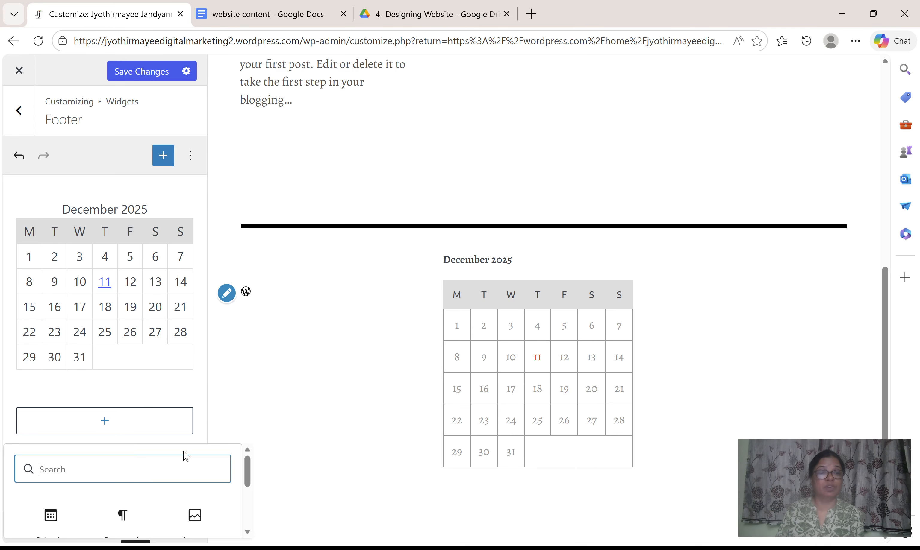
{"action": "scroll", "coordinate": [191, 471], "scroll_direction": "down", "scroll_amount": 2}
{"action": "left_click", "coordinate": [150, 523]}
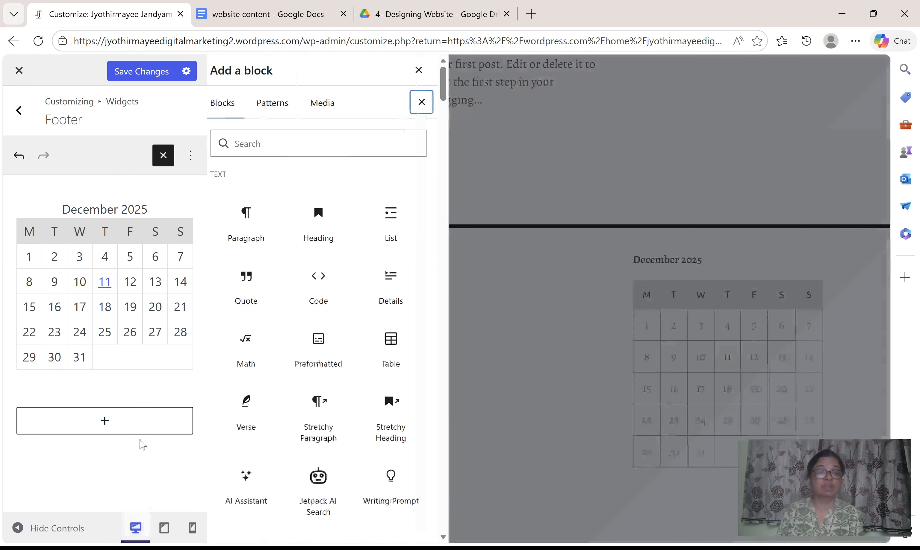
{"action": "scroll", "coordinate": [292, 342], "scroll_direction": "down", "scroll_amount": 13}
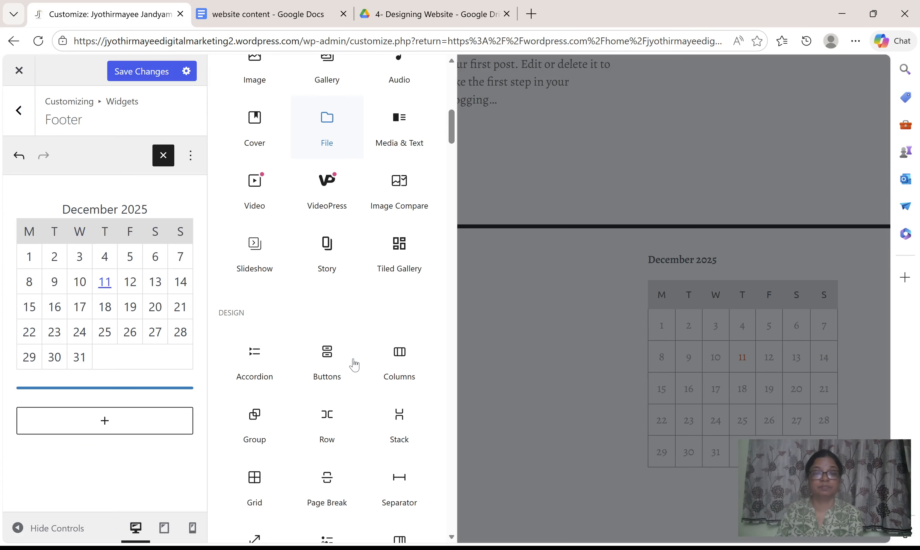
{"action": "scroll", "coordinate": [353, 358], "scroll_direction": "down", "scroll_amount": 10}
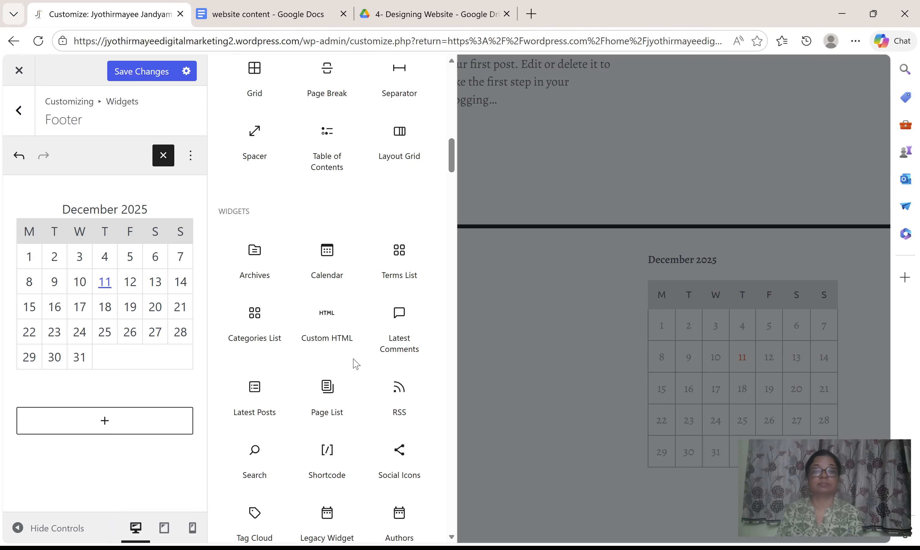
{"action": "left_click", "coordinate": [259, 322]}
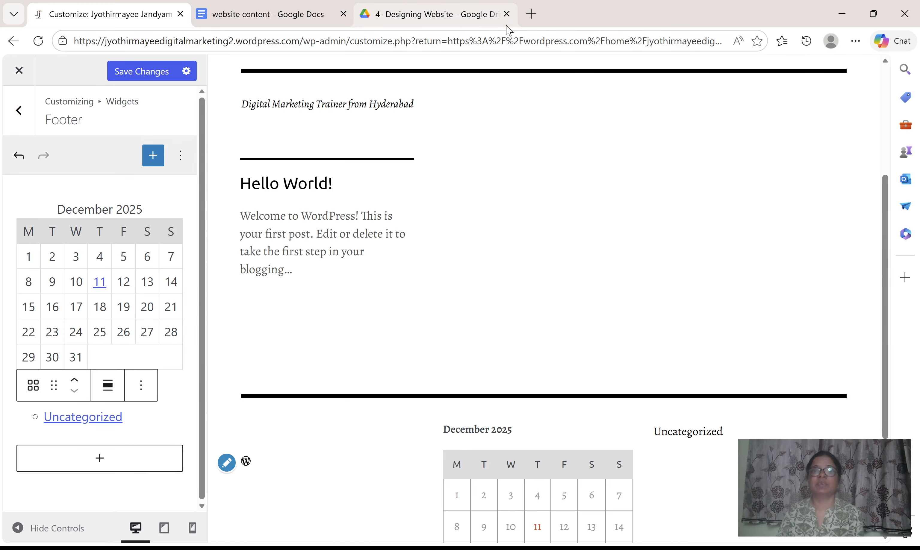
Close the Google Drive tab, open thehyderabad.in in a new tab and look through its home page.
{"action": "left_click", "coordinate": [507, 14]}
{"action": "left_click", "coordinate": [368, 14]}
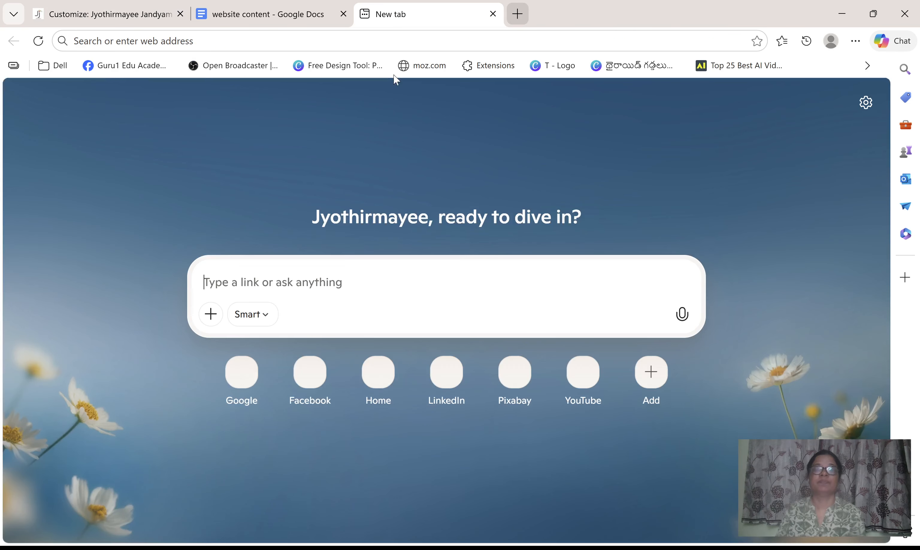
{"action": "left_click", "coordinate": [388, 42]}
{"action": "type", "text": "www"}
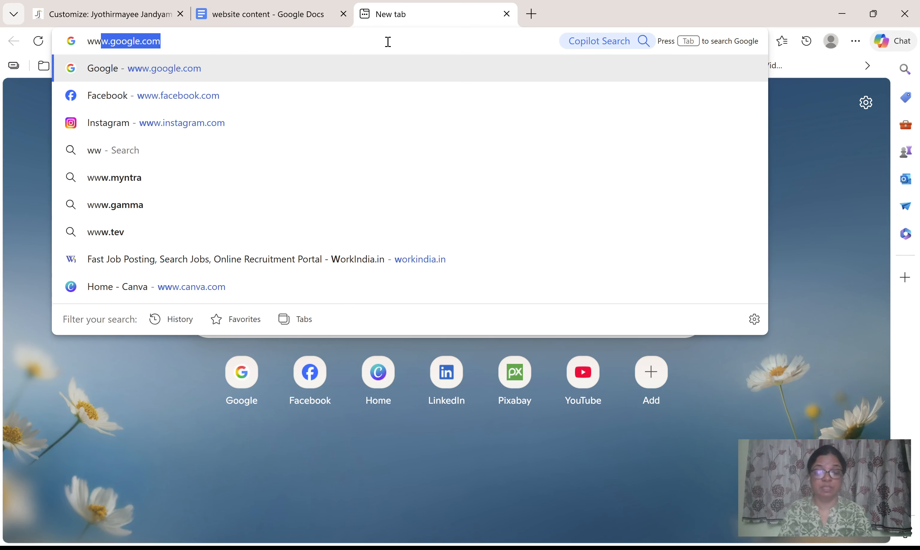
{"action": "type", "text": "."}
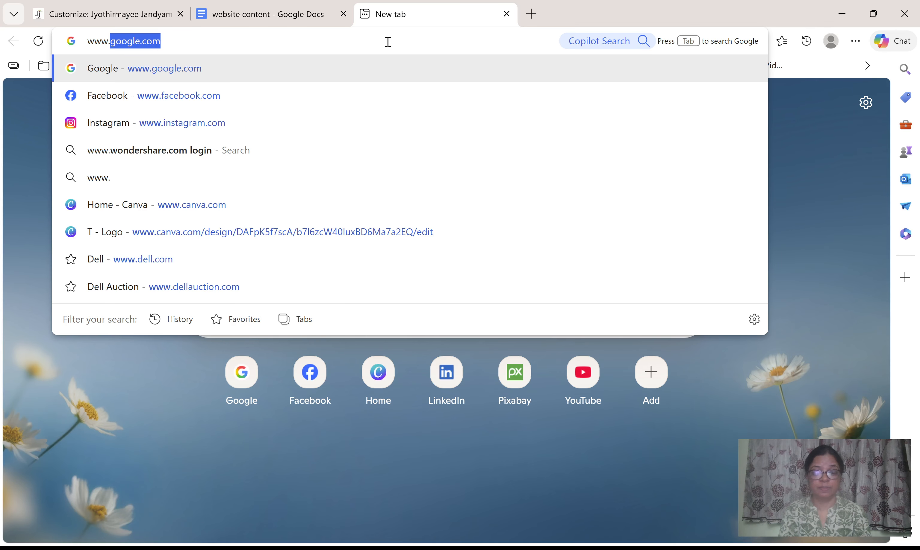
{"action": "type", "text": "th"}
{"action": "key", "text": "Return"}
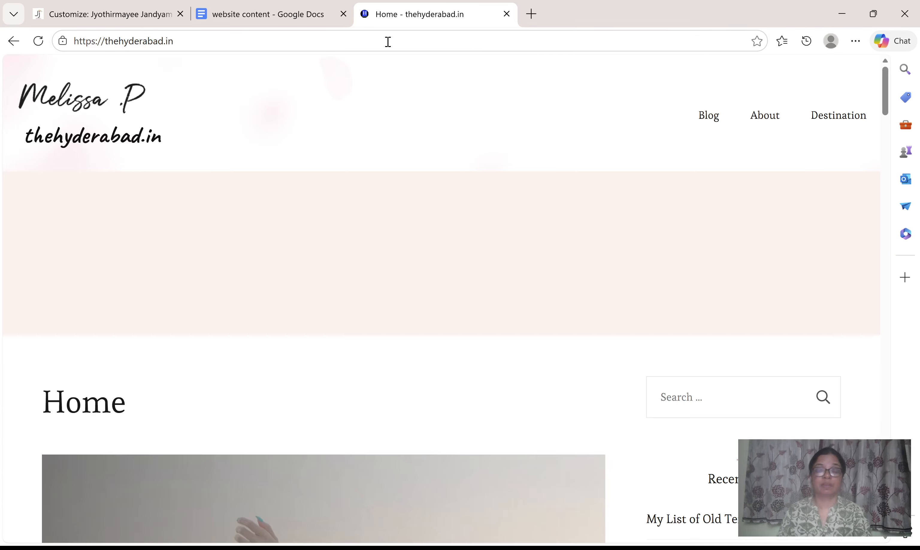
{"action": "scroll", "coordinate": [786, 265], "scroll_direction": "down", "scroll_amount": 3}
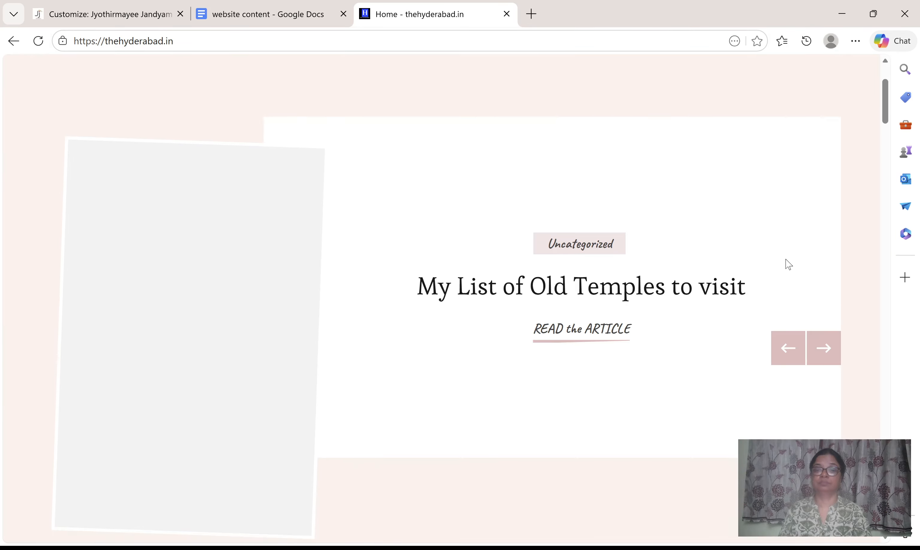
{"action": "scroll", "coordinate": [786, 264], "scroll_direction": "down", "scroll_amount": 5}
Visit jjdigitalmarketing.in in the same tab, look over the home page and open its Blog page.
{"action": "left_click", "coordinate": [317, 37]}
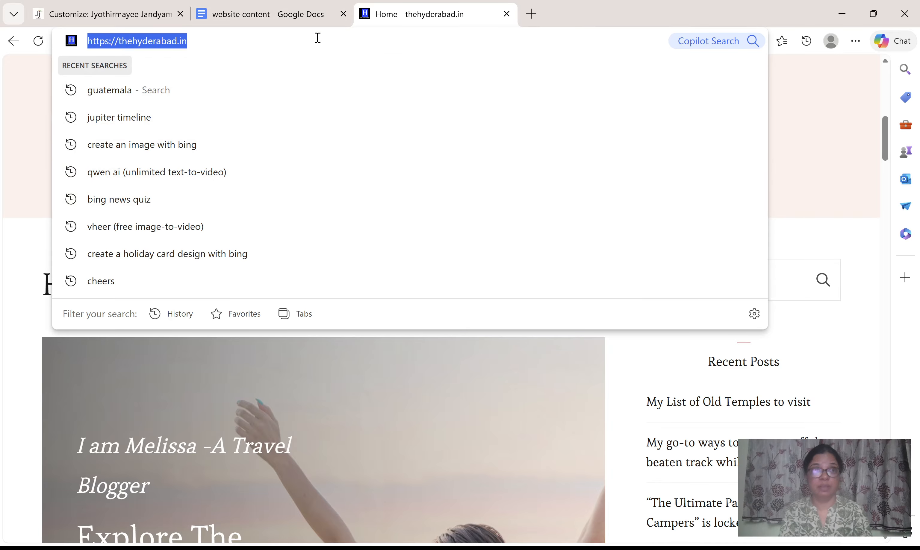
{"action": "type", "text": "www"}
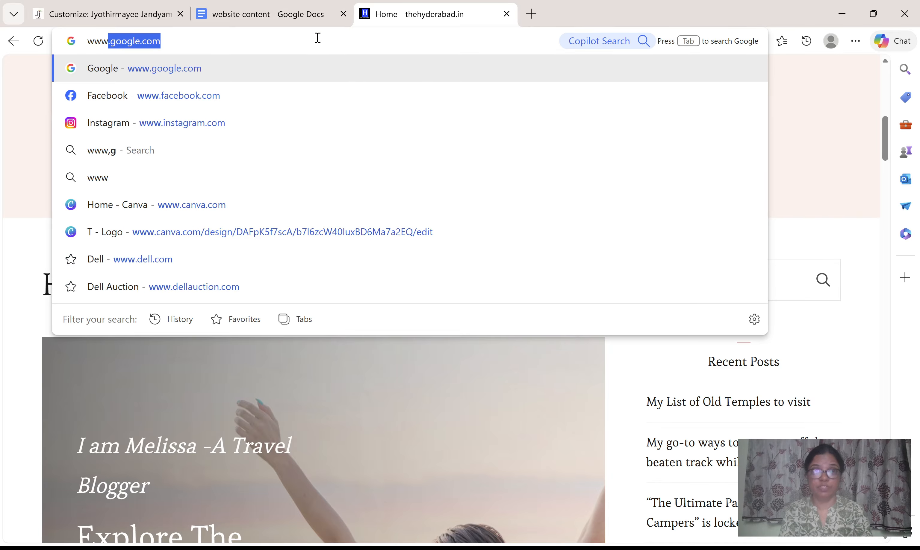
{"action": "type", "text": ".jj"}
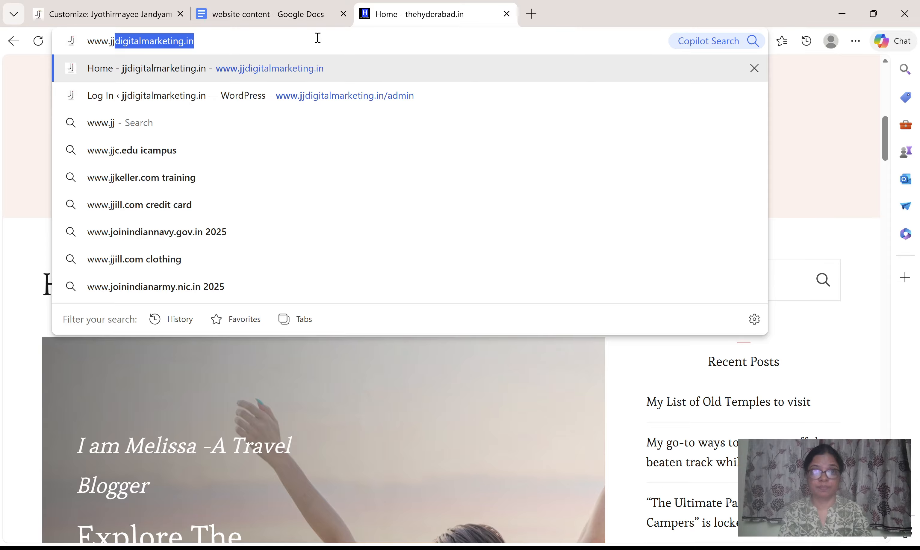
{"action": "key", "text": "Return"}
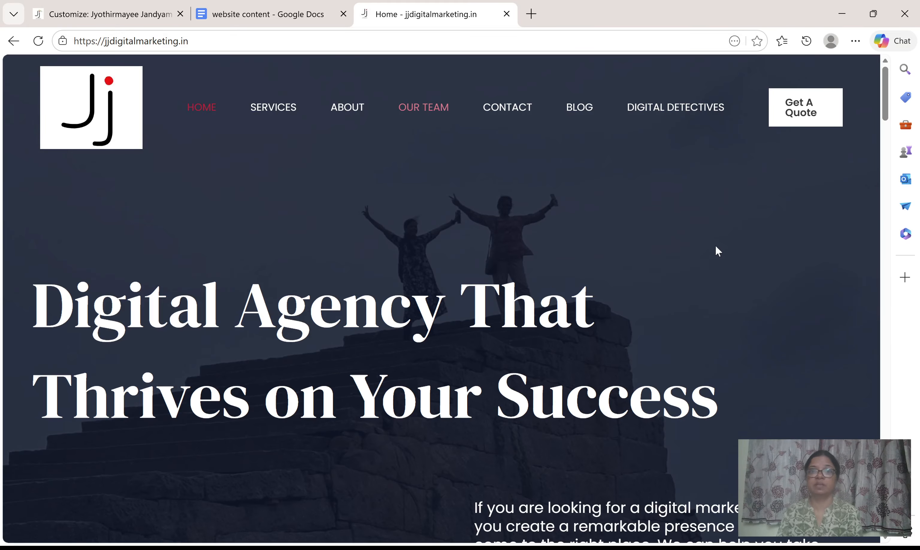
{"action": "scroll", "coordinate": [709, 261], "scroll_direction": "down", "scroll_amount": 3}
{"action": "scroll", "coordinate": [702, 273], "scroll_direction": "down", "scroll_amount": 6}
{"action": "scroll", "coordinate": [702, 273], "scroll_direction": "up", "scroll_amount": 10}
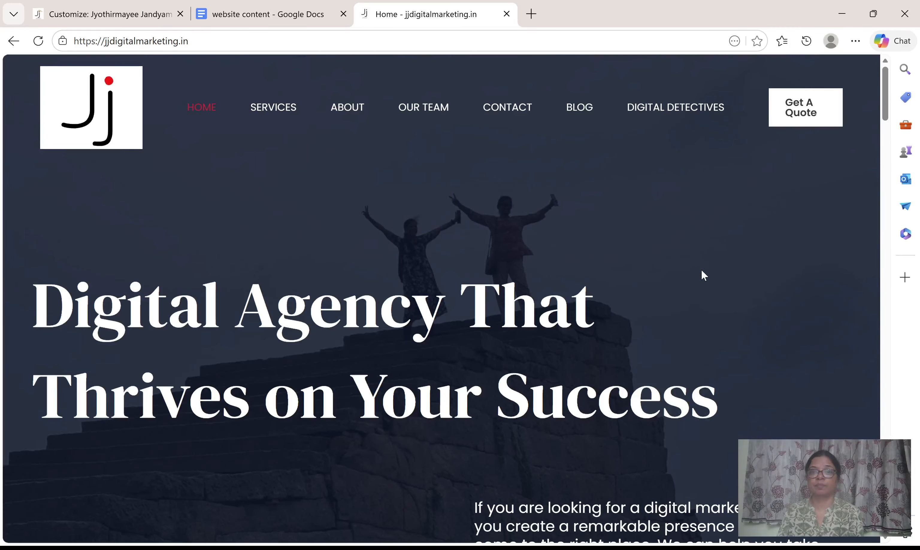
{"action": "left_click", "coordinate": [589, 113]}
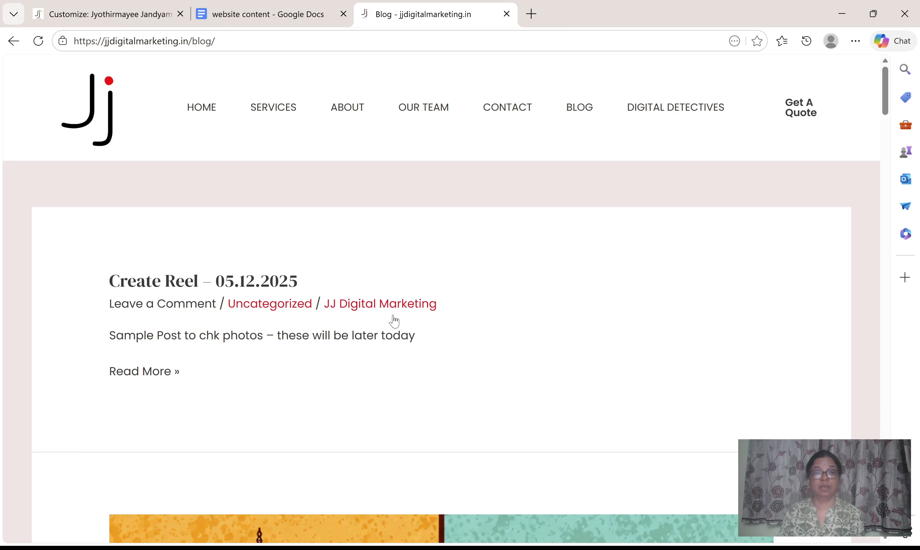
Look through the blog posts and open the Digital Marketing Assignments category from the School Social Media Team post.
{"action": "scroll", "coordinate": [483, 308], "scroll_direction": "down", "scroll_amount": 3}
{"action": "scroll", "coordinate": [482, 308], "scroll_direction": "down", "scroll_amount": 20}
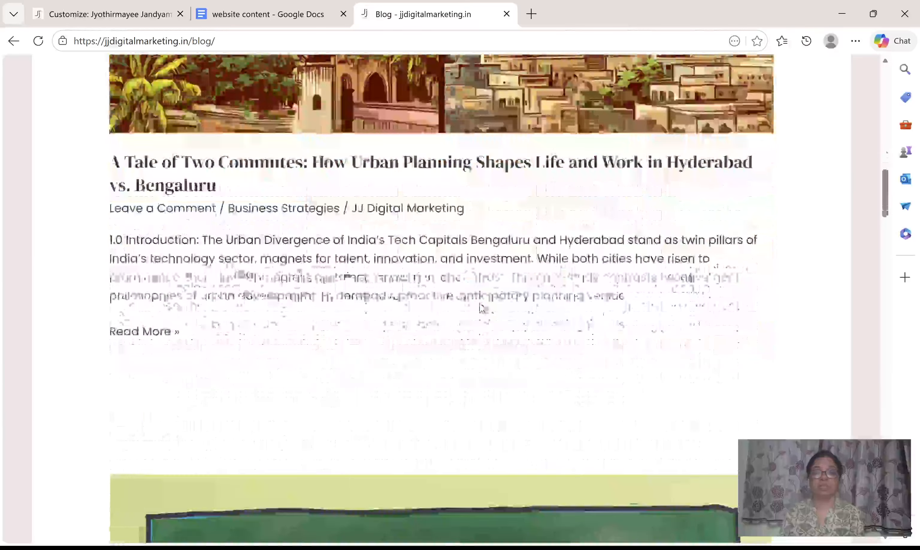
{"action": "scroll", "coordinate": [482, 308], "scroll_direction": "down", "scroll_amount": 15}
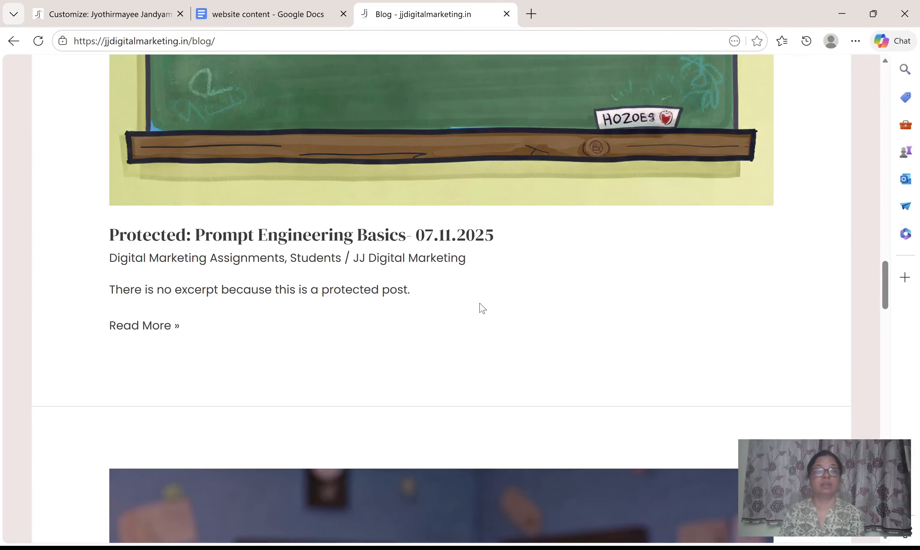
{"action": "scroll", "coordinate": [482, 308], "scroll_direction": "down", "scroll_amount": 12}
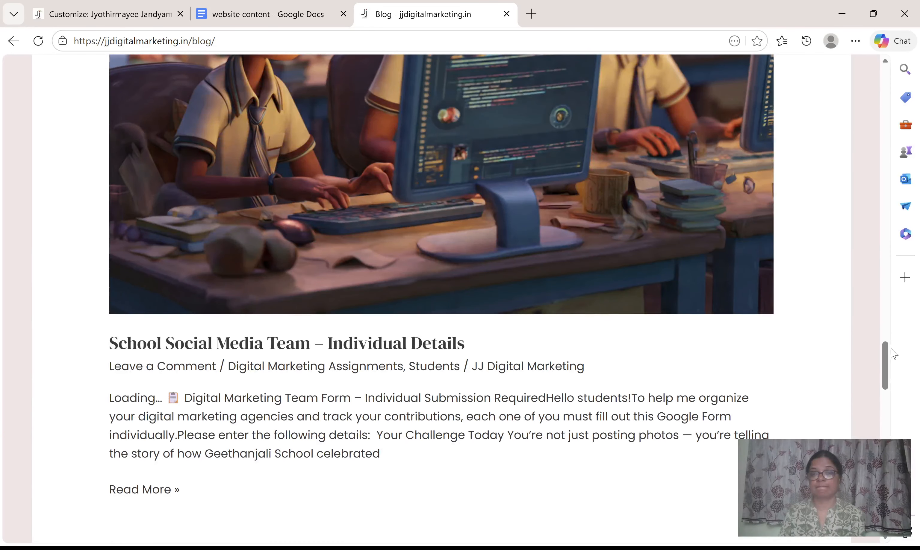
{"action": "scroll", "coordinate": [887, 353], "scroll_direction": "down", "scroll_amount": 1}
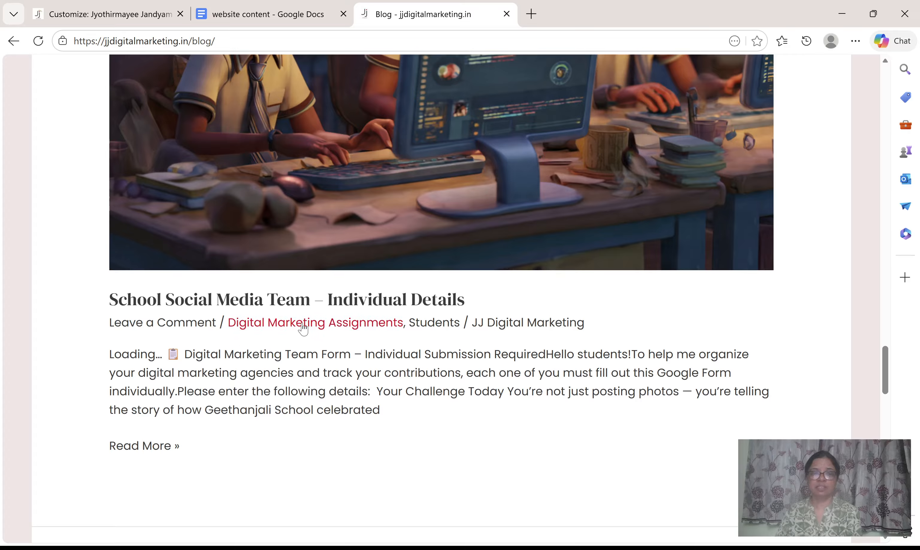
{"action": "left_click", "coordinate": [354, 331]}
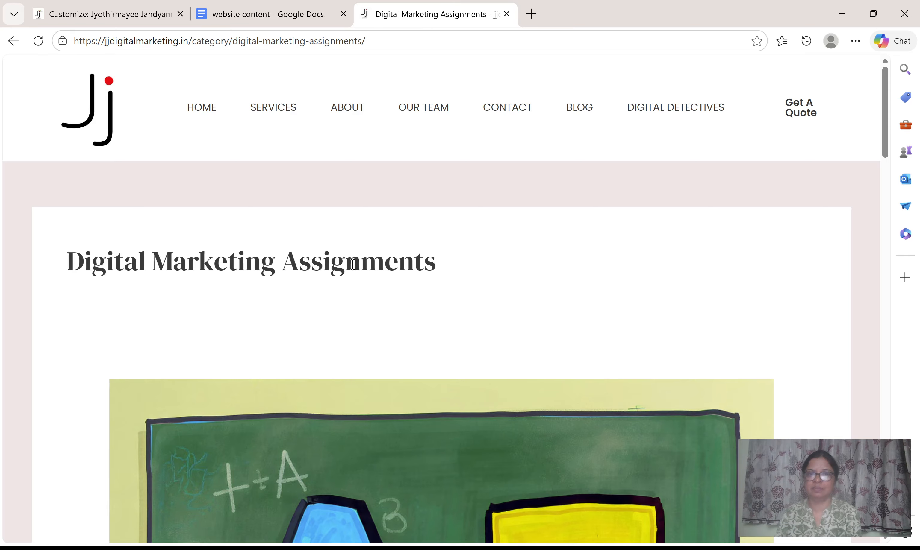
Look through the posts listed under the Digital Marketing Assignments category and return to the category heading.
{"action": "scroll", "coordinate": [497, 334], "scroll_direction": "down", "scroll_amount": 10}
{"action": "scroll", "coordinate": [497, 333], "scroll_direction": "down", "scroll_amount": 5}
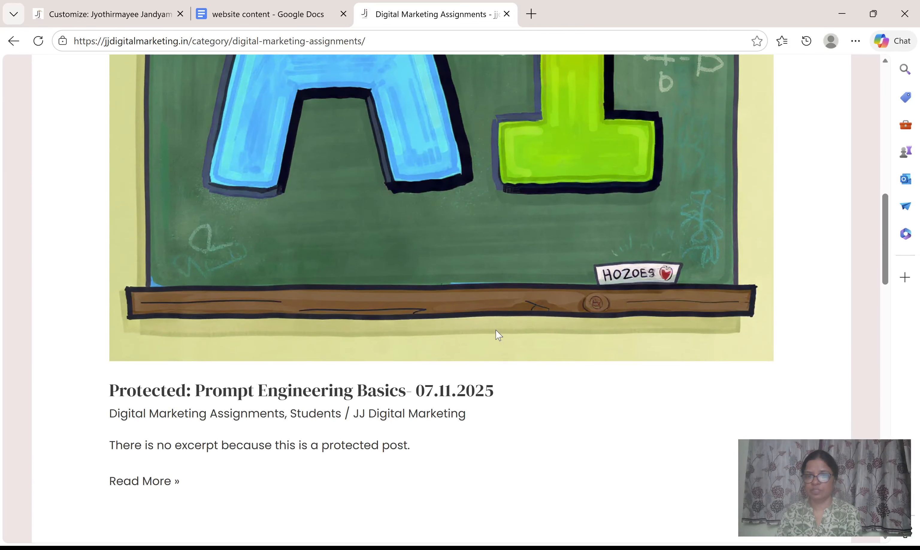
{"action": "scroll", "coordinate": [470, 338], "scroll_direction": "down", "scroll_amount": 3}
{"action": "scroll", "coordinate": [470, 338], "scroll_direction": "down", "scroll_amount": 2}
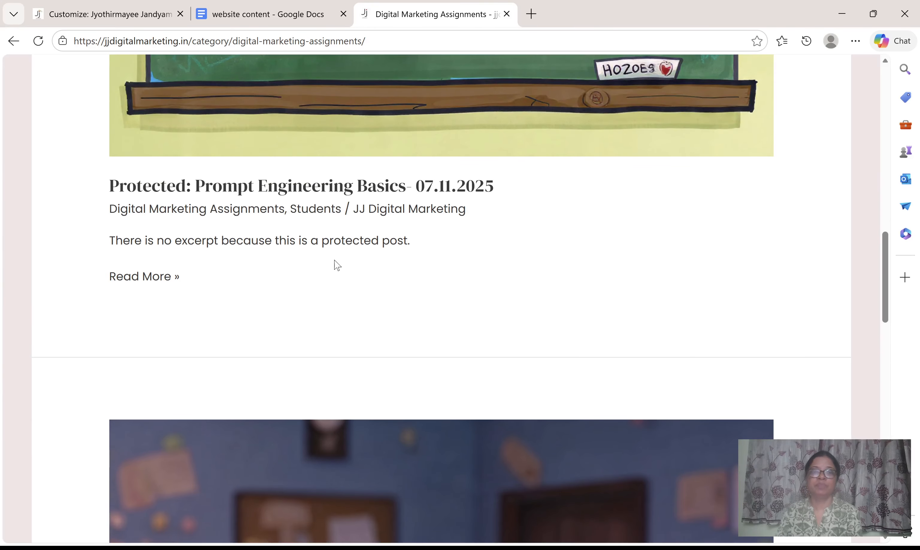
{"action": "scroll", "coordinate": [460, 273], "scroll_direction": "down", "scroll_amount": 8}
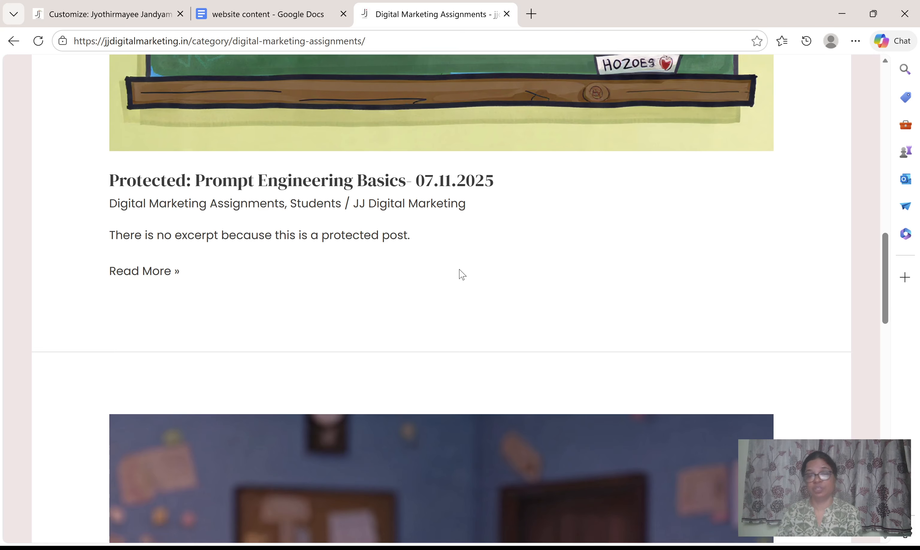
{"action": "scroll", "coordinate": [458, 269], "scroll_direction": "down", "scroll_amount": 7}
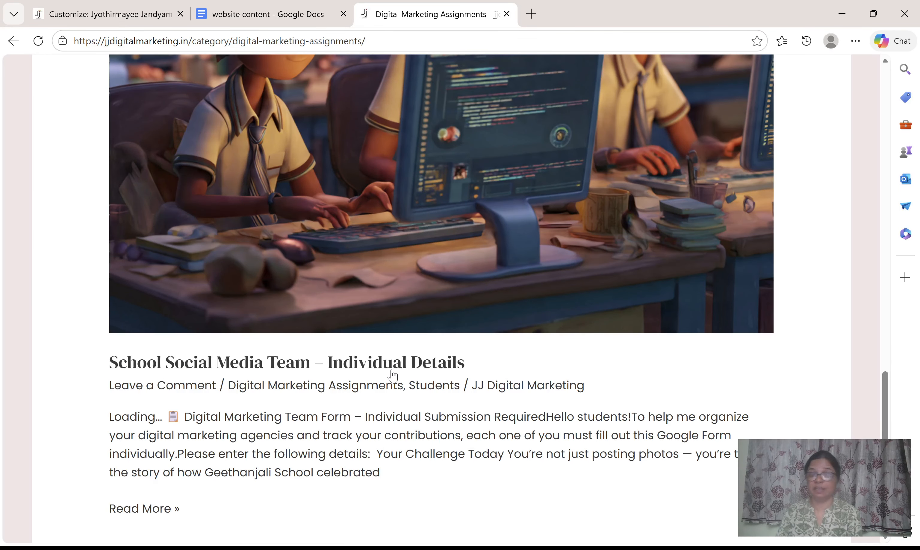
{"action": "scroll", "coordinate": [448, 403], "scroll_direction": "down", "scroll_amount": 7}
{"action": "scroll", "coordinate": [448, 402], "scroll_direction": "up", "scroll_amount": 10}
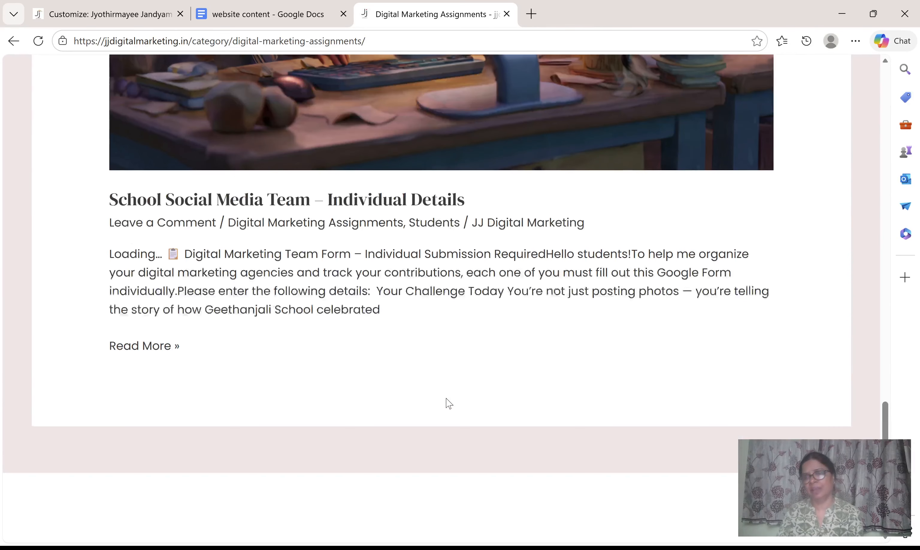
{"action": "scroll", "coordinate": [446, 397], "scroll_direction": "up", "scroll_amount": 15}
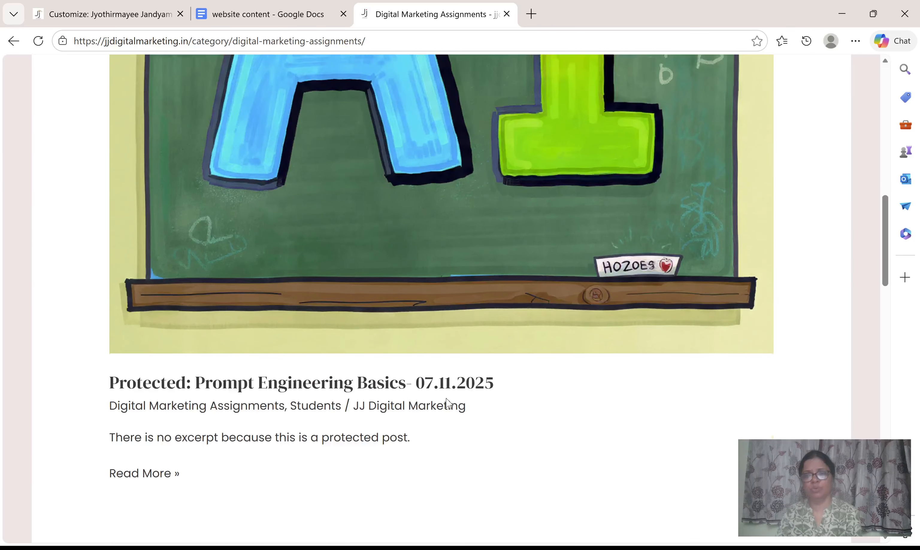
{"action": "scroll", "coordinate": [445, 398], "scroll_direction": "up", "scroll_amount": 6}
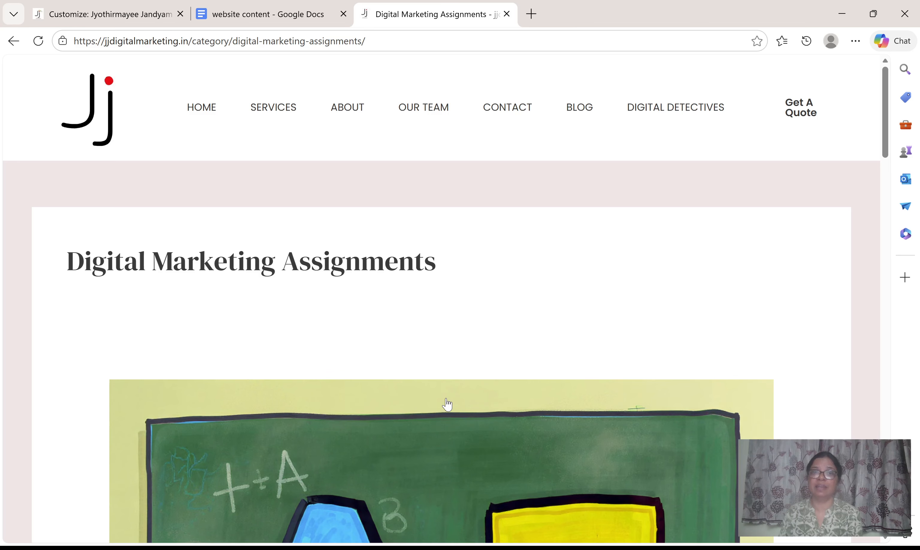
Return to the site customizer and browse the full list of footer blocks as far as the Widgets group.
{"action": "left_click", "coordinate": [117, 16]}
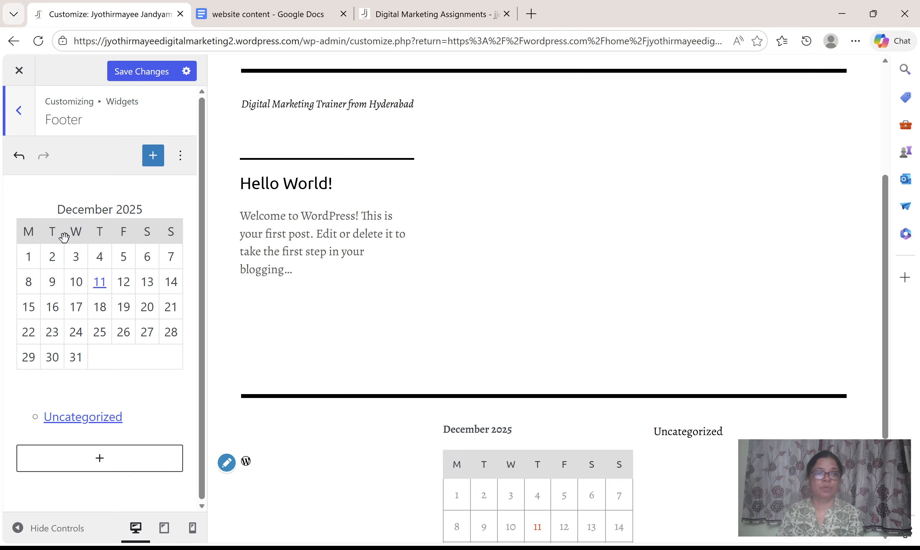
{"action": "left_click", "coordinate": [104, 465]}
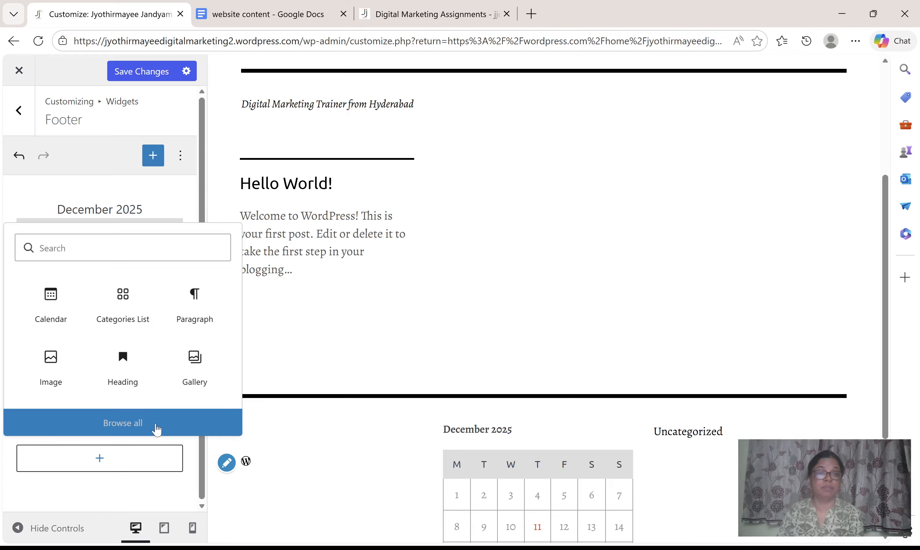
{"action": "left_click", "coordinate": [155, 430]}
{"action": "scroll", "coordinate": [296, 363], "scroll_direction": "down", "scroll_amount": 2}
{"action": "scroll", "coordinate": [296, 363], "scroll_direction": "down", "scroll_amount": 10}
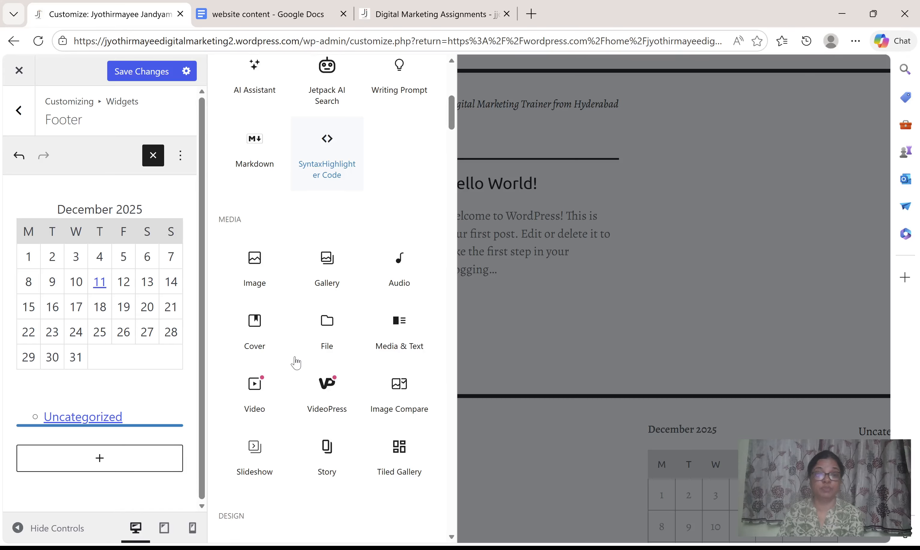
{"action": "scroll", "coordinate": [297, 363], "scroll_direction": "down", "scroll_amount": 5}
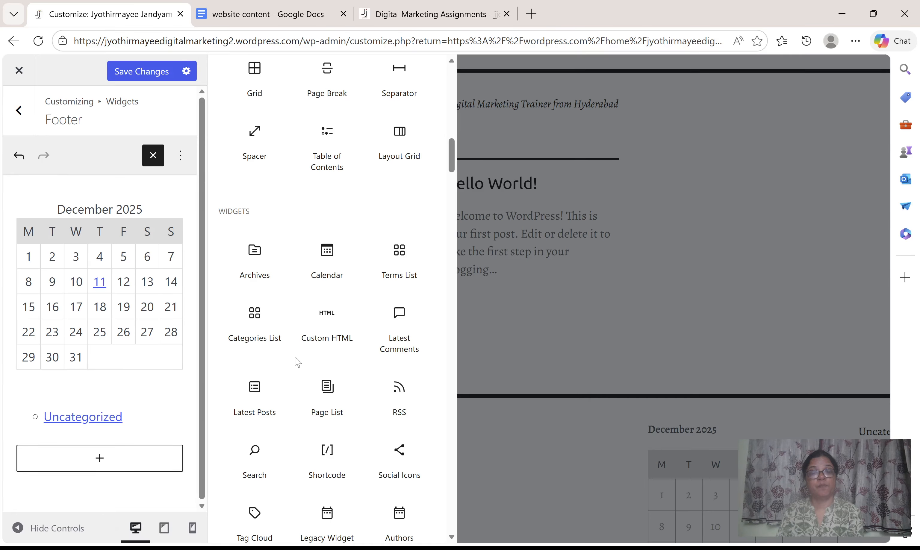
{"action": "scroll", "coordinate": [297, 362], "scroll_direction": "down", "scroll_amount": 4}
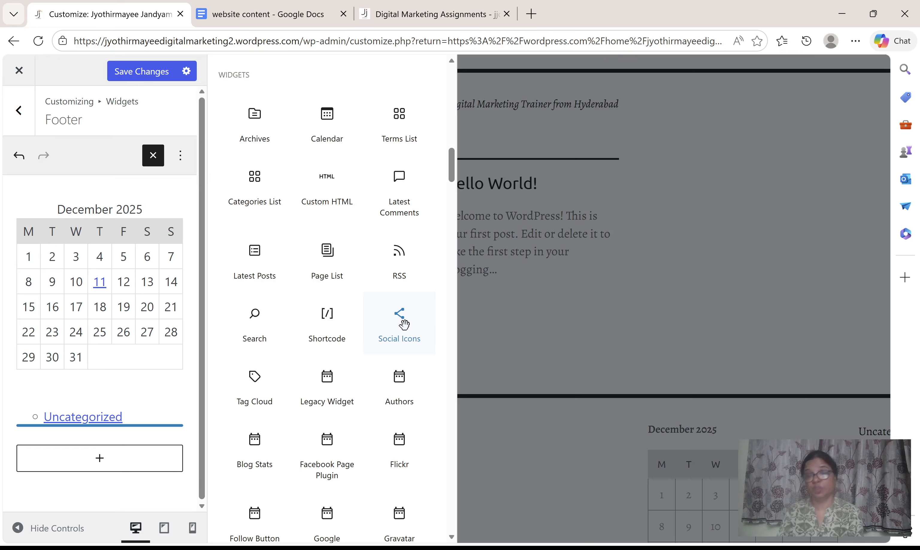
Check the footer of the jjdigitalmarketing.in category page, and add a Social Icons block below the categories list in the customizer's Footer area.
{"action": "left_click", "coordinate": [418, 15]}
{"action": "left_click_drag", "start_coordinate": [886, 133], "coordinate": [919, 534]}
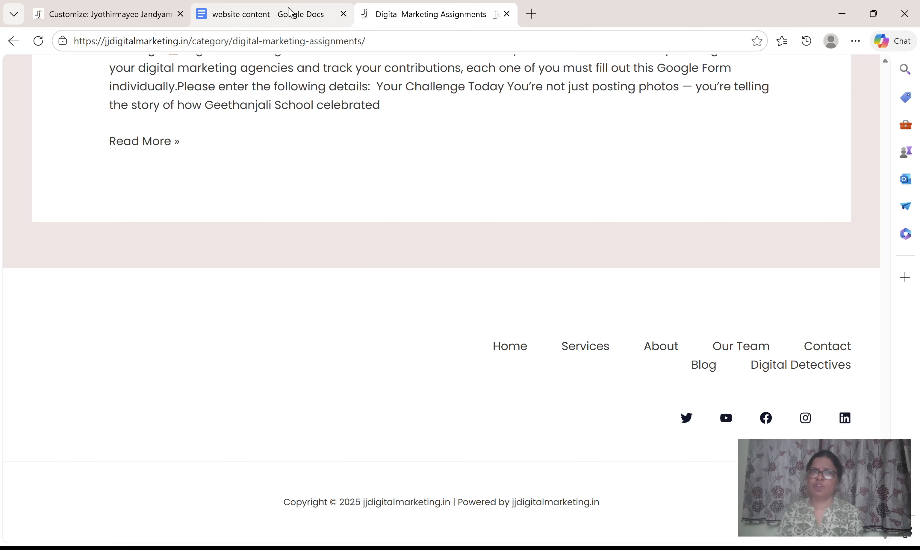
{"action": "left_click", "coordinate": [131, 11]}
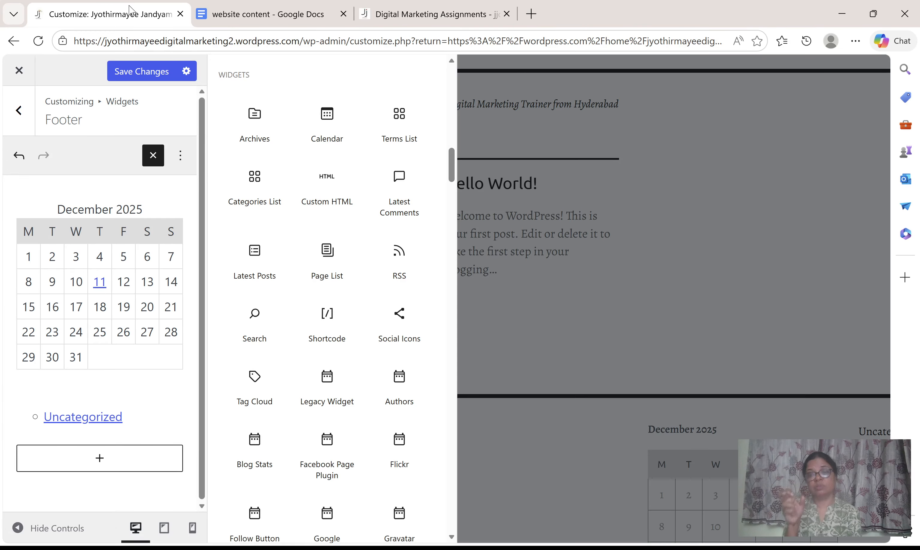
{"action": "left_click", "coordinate": [402, 338]}
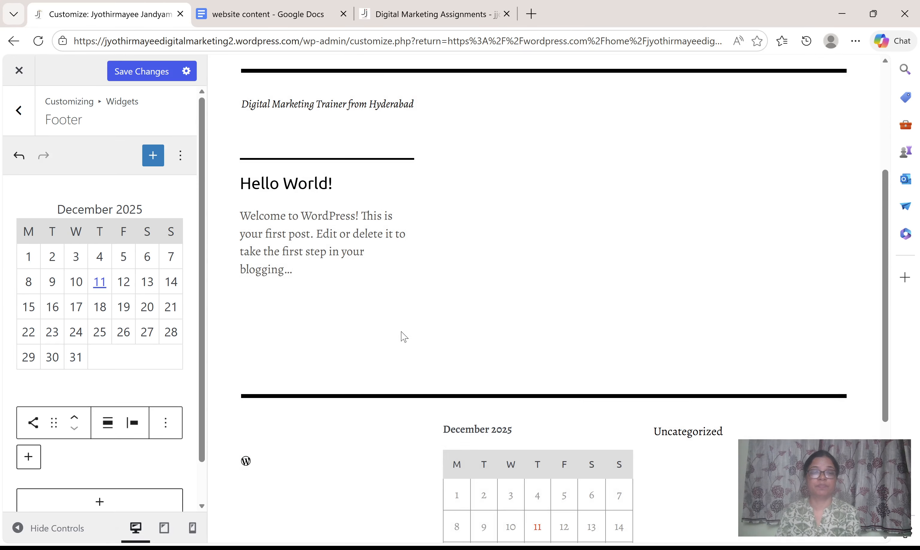
{"action": "scroll", "coordinate": [127, 452], "scroll_direction": "down", "scroll_amount": 1}
{"action": "left_click", "coordinate": [106, 461]}
{"action": "left_click", "coordinate": [293, 333]}
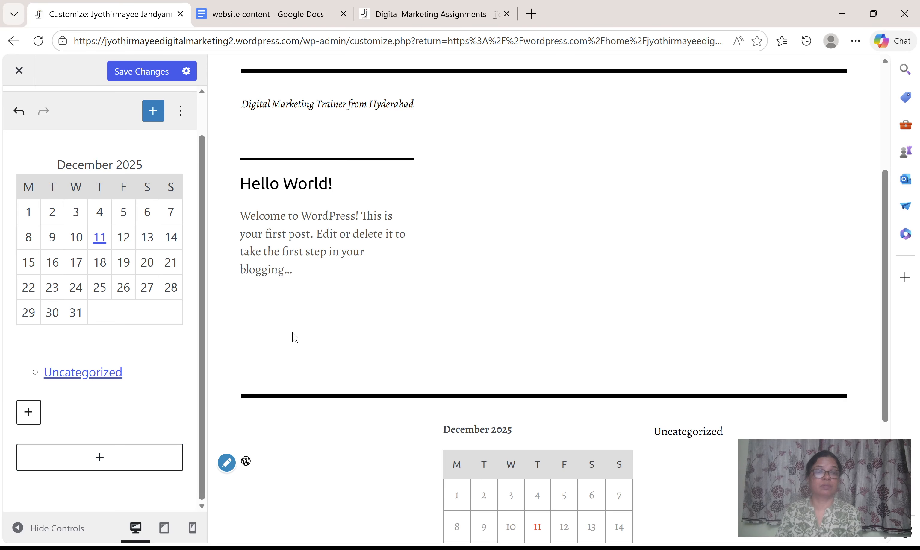
Look over the suggested services for the Social Icons block and show the complete list of available icons.
{"action": "left_click", "coordinate": [29, 413]}
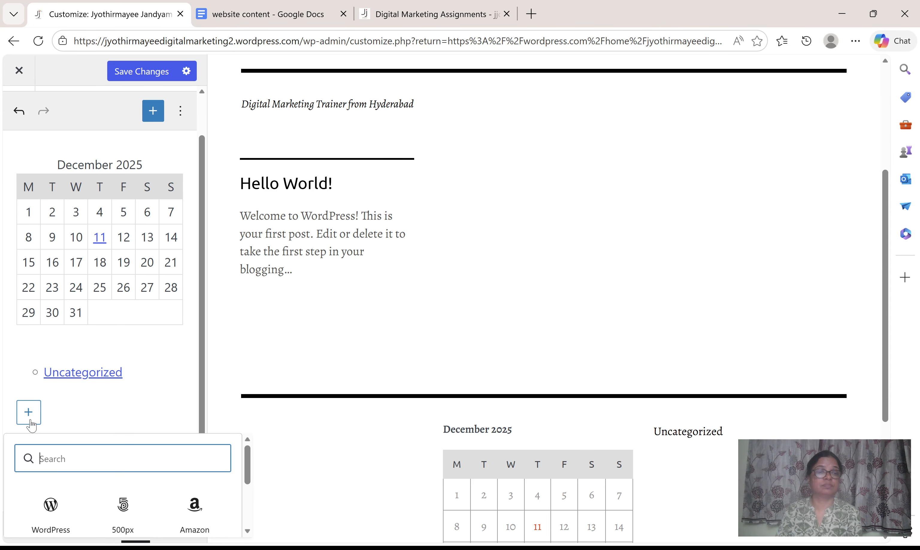
{"action": "scroll", "coordinate": [89, 447], "scroll_direction": "down", "scroll_amount": 2}
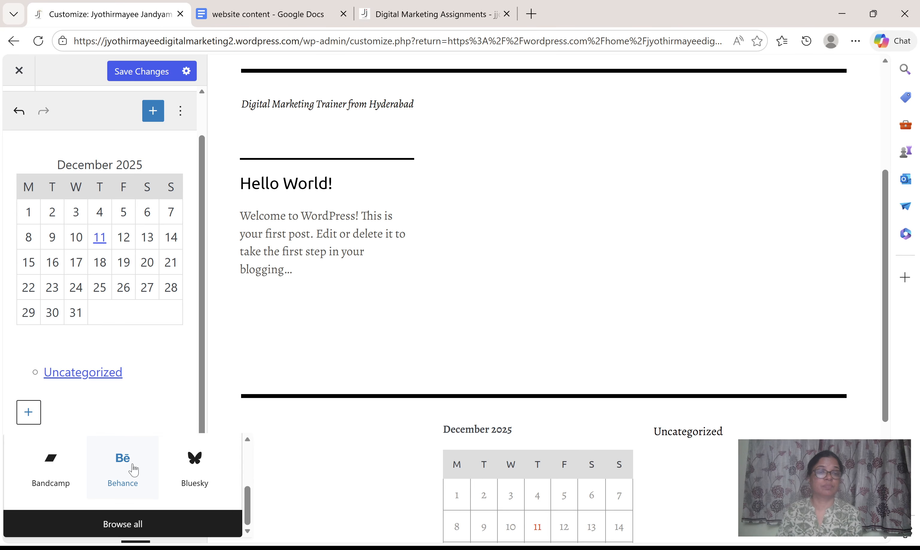
{"action": "scroll", "coordinate": [203, 481], "scroll_direction": "up", "scroll_amount": 2}
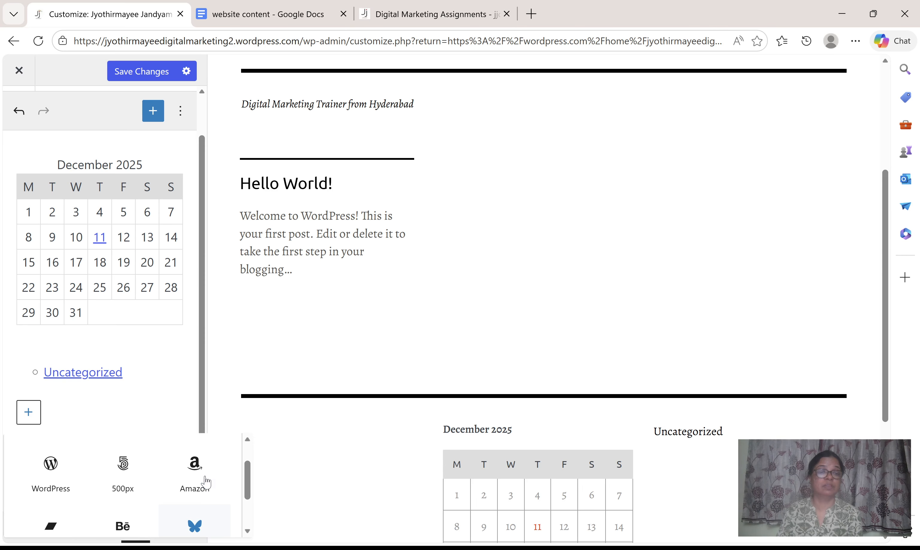
{"action": "scroll", "coordinate": [366, 474], "scroll_direction": "down", "scroll_amount": 5}
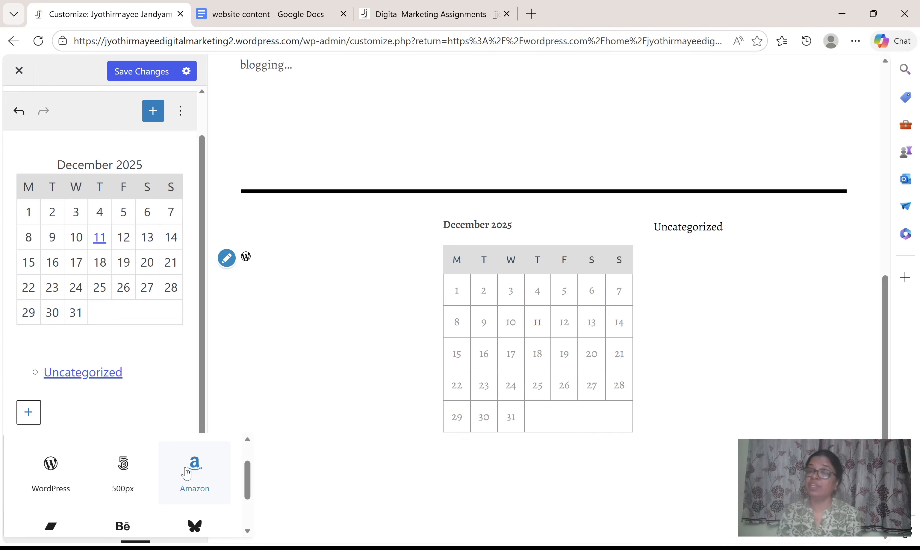
{"action": "scroll", "coordinate": [187, 475], "scroll_direction": "down", "scroll_amount": 2}
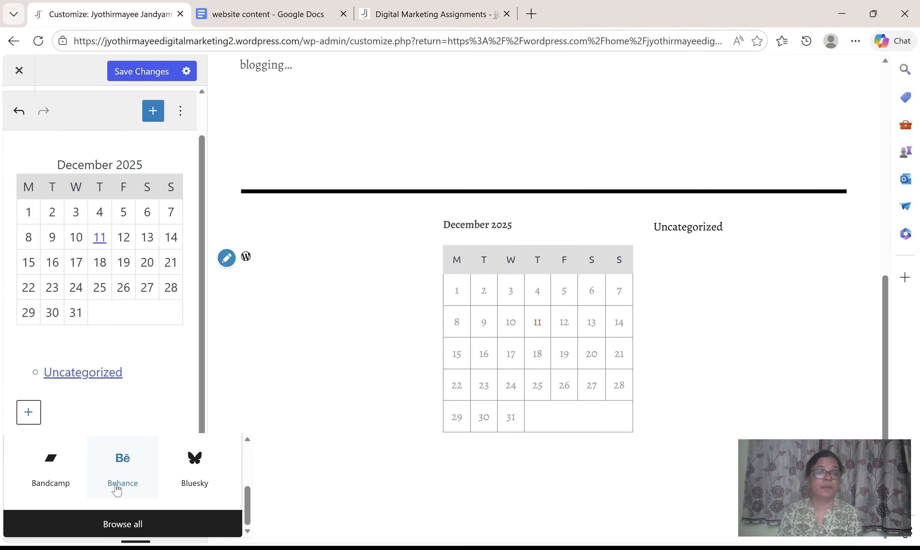
{"action": "left_click", "coordinate": [133, 524]}
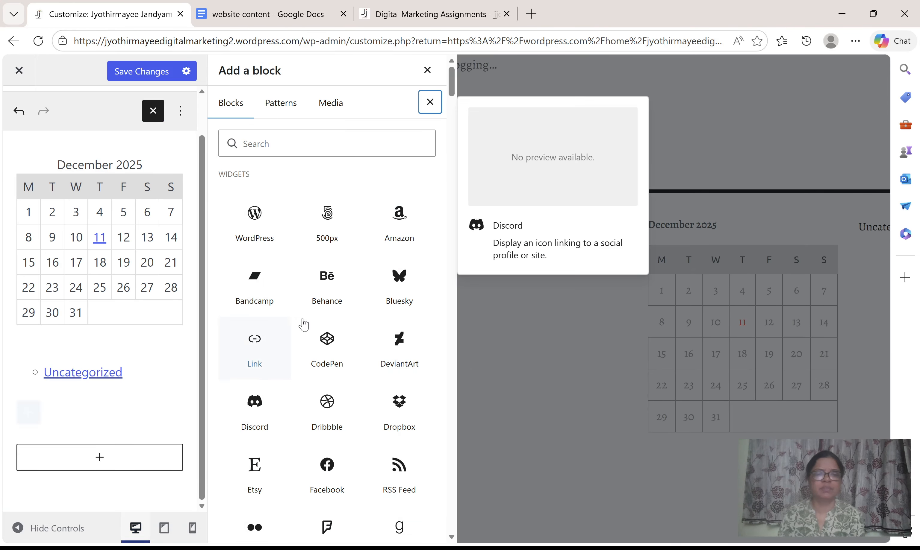
Search the icon list for "instagram" and add the Instagram icon to the Social Icons block.
{"action": "left_click", "coordinate": [309, 149]}
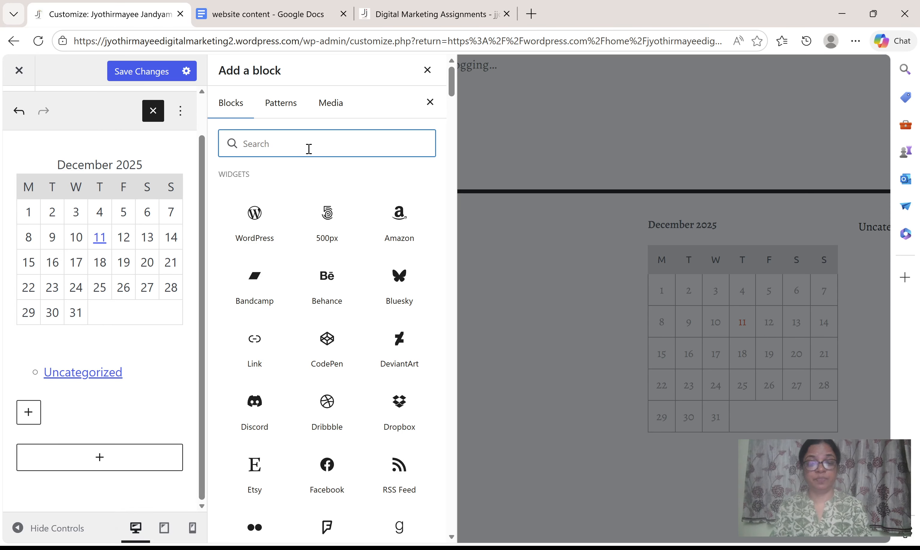
{"action": "type", "text": "insta"}
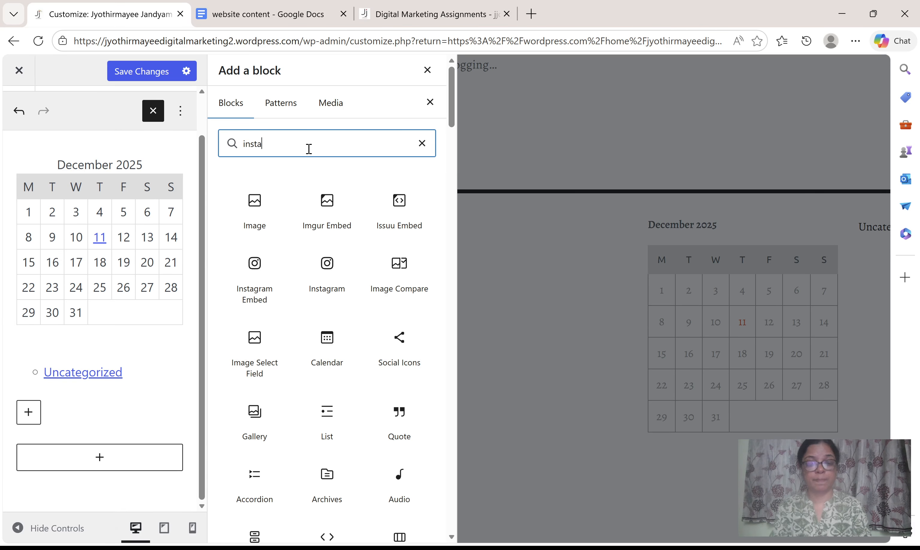
{"action": "type", "text": "gram"}
{"action": "mouse_move", "coordinate": [260, 203]}
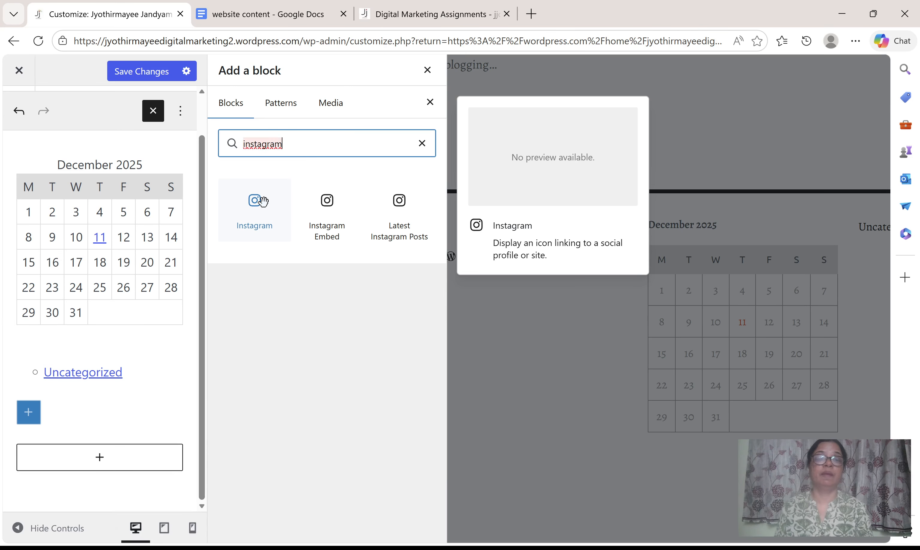
{"action": "left_click", "coordinate": [262, 206]}
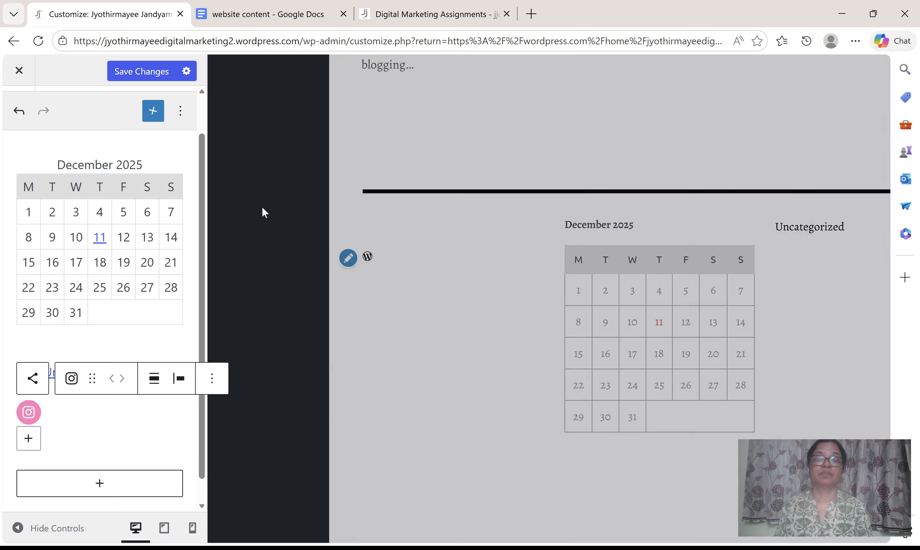
{"action": "left_click", "coordinate": [31, 415]}
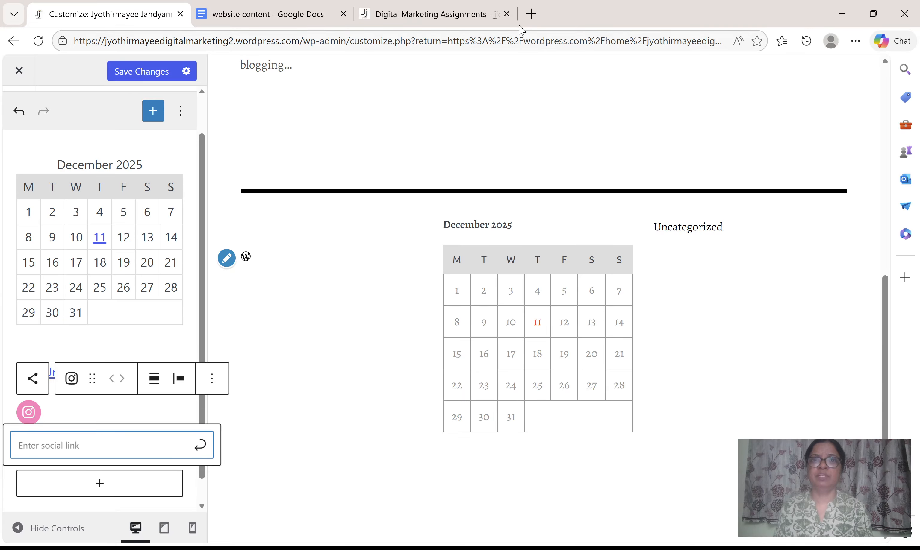
{"action": "left_click", "coordinate": [529, 27]}
{"action": "left_click", "coordinate": [523, 33]}
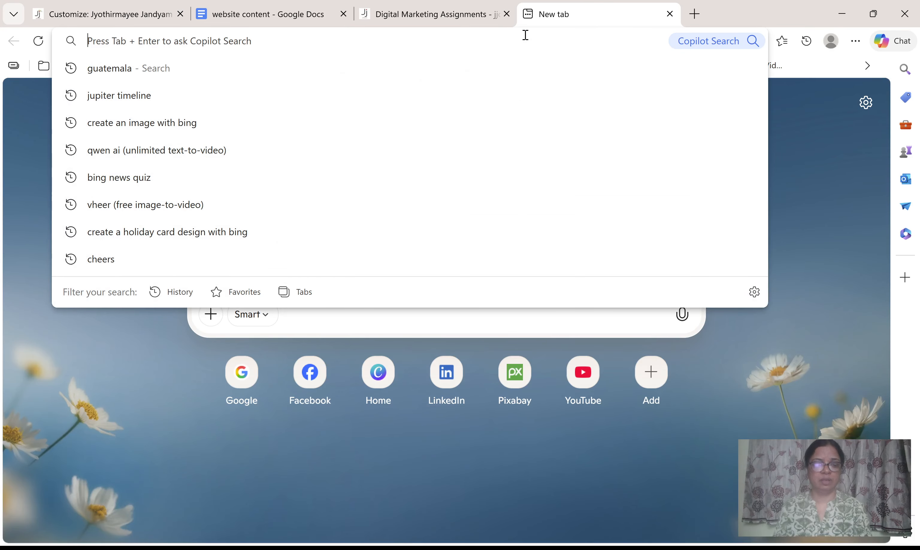
{"action": "type", "text": "www.instagram.com"}
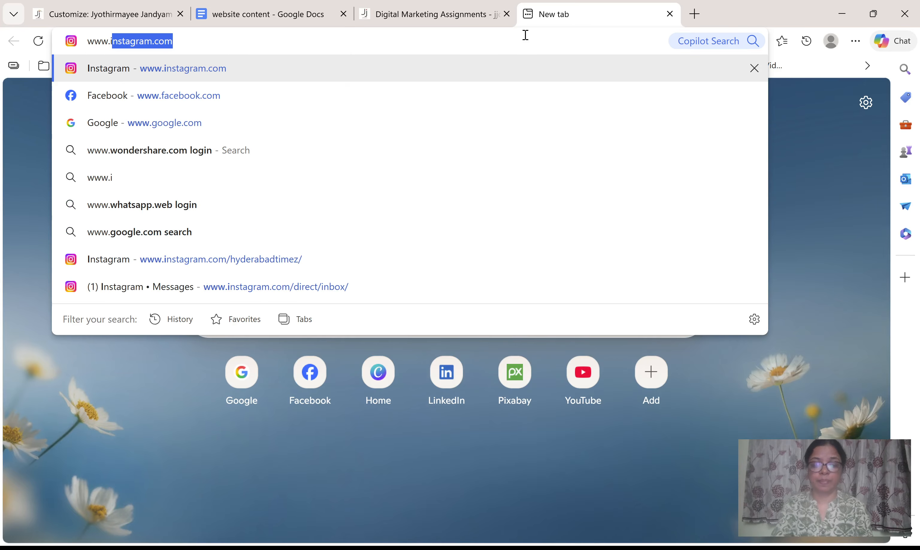
{"action": "key", "text": "Return"}
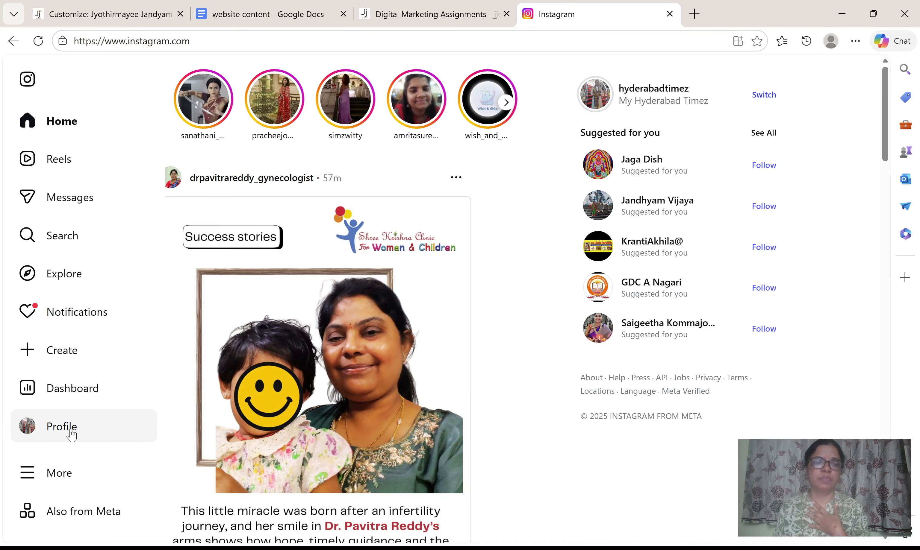
Open the hyderabadtimez profile page on Instagram and copy its web address.
{"action": "left_click", "coordinate": [71, 433]}
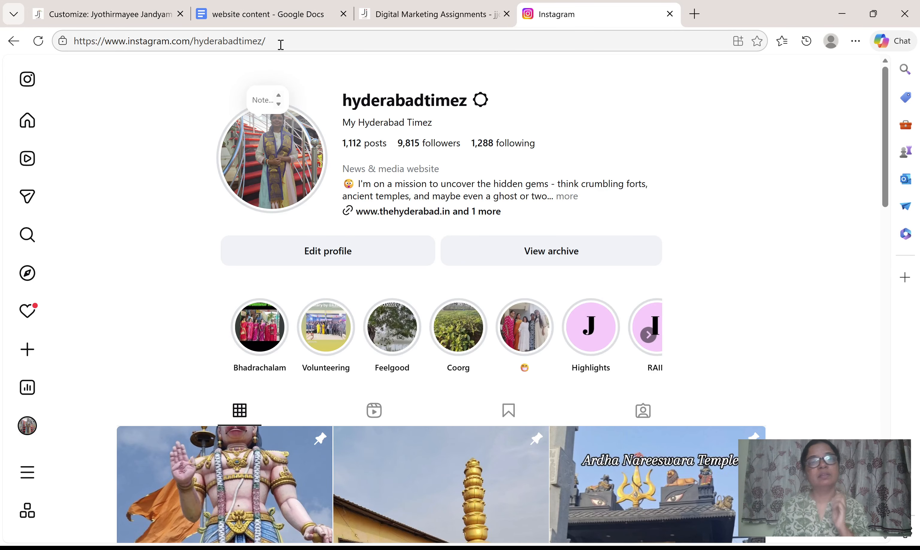
{"action": "left_click", "coordinate": [262, 42]}
{"action": "left_click_drag", "start_coordinate": [263, 42], "coordinate": [107, 42]}
{"action": "key", "text": "ctrl+c"}
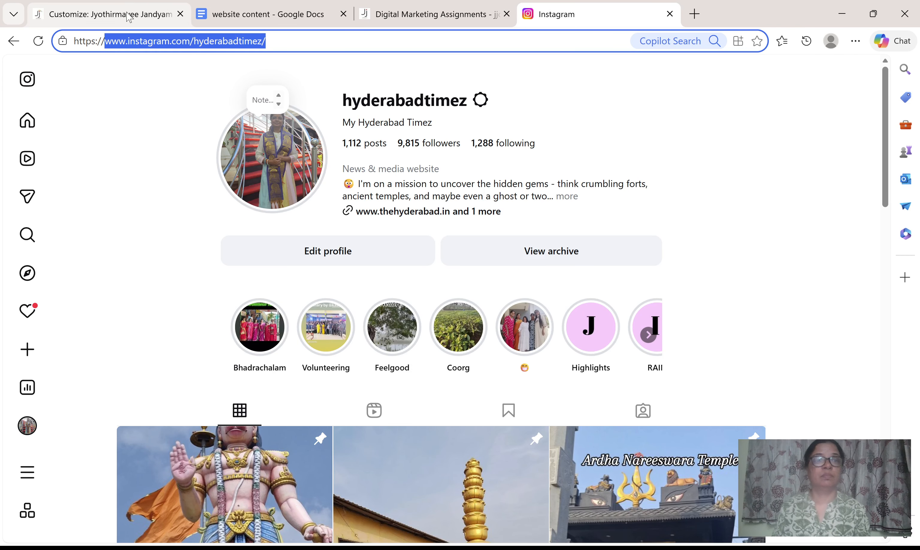
{"action": "left_click", "coordinate": [104, 14]}
{"action": "left_click", "coordinate": [57, 448]}
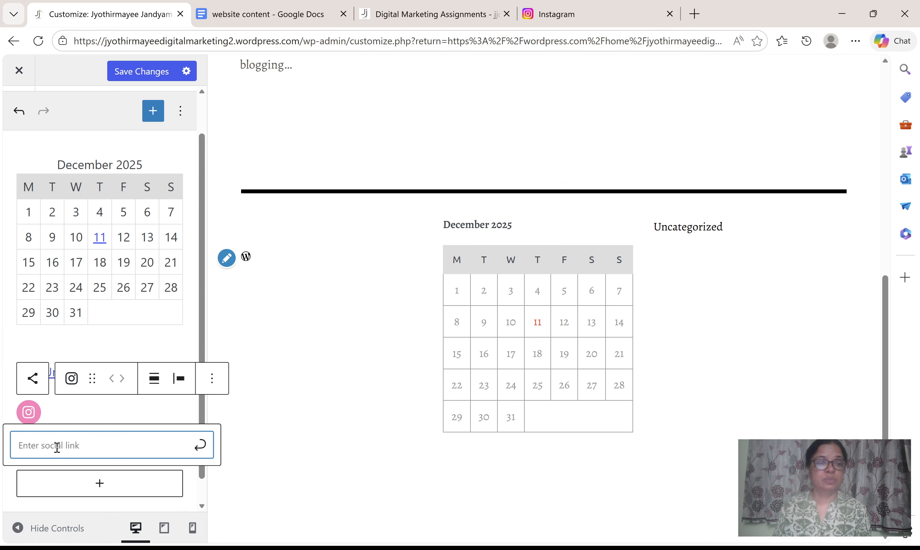
{"action": "key", "text": "ctrl+v"}
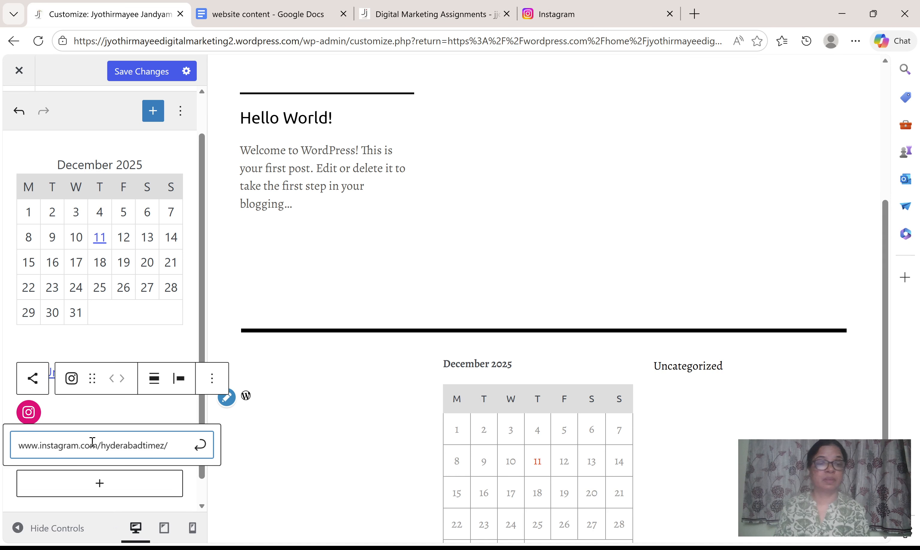
{"action": "left_click", "coordinate": [201, 445]}
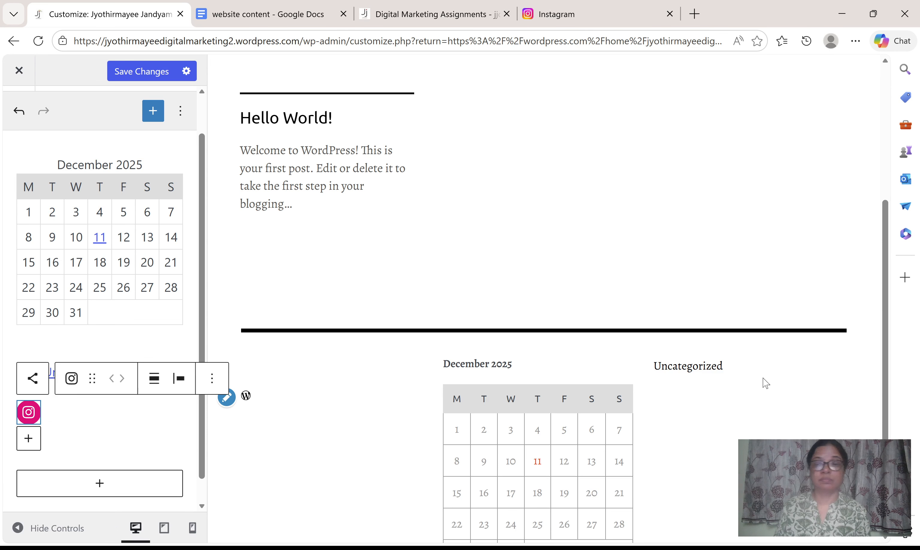
{"action": "scroll", "coordinate": [766, 382], "scroll_direction": "down", "scroll_amount": 4}
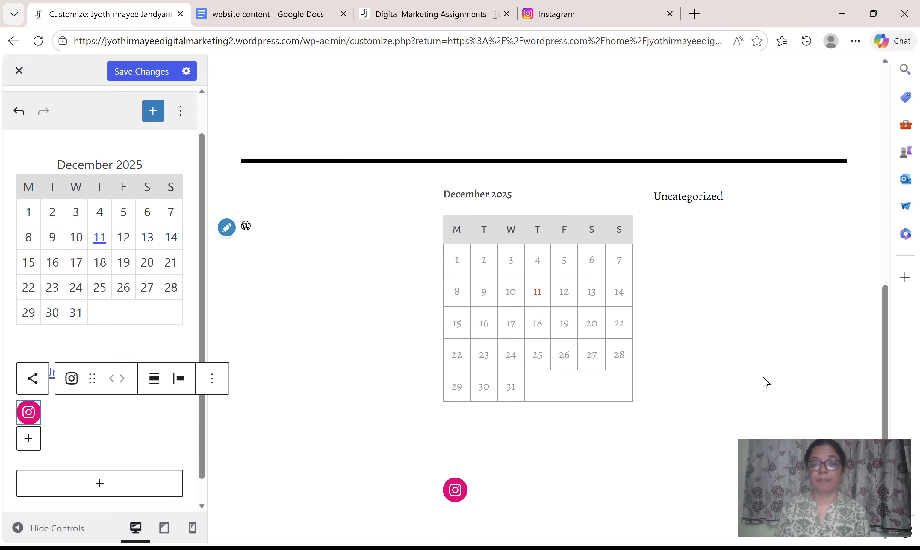
{"action": "left_click", "coordinate": [457, 493]}
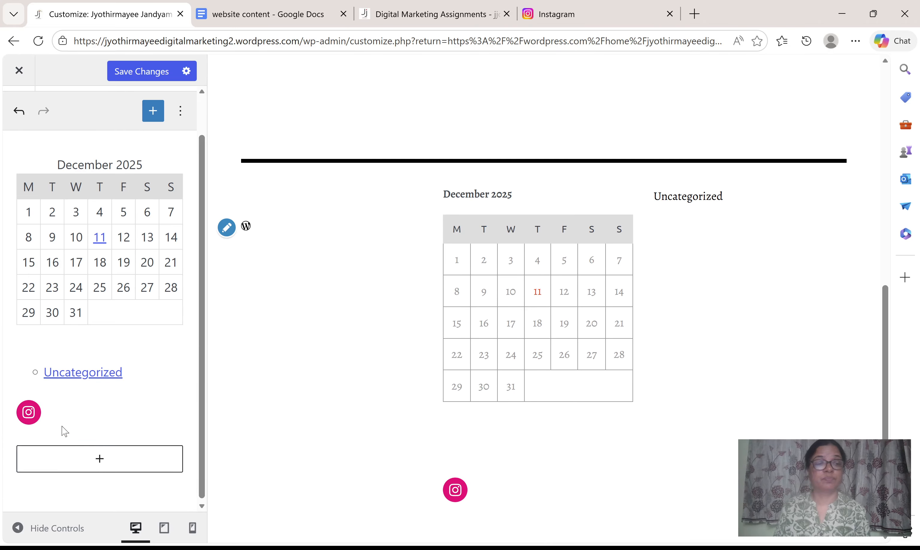
Search the icon list for "facebook" and add the Facebook icon next to the Instagram icon.
{"action": "left_click", "coordinate": [29, 402]}
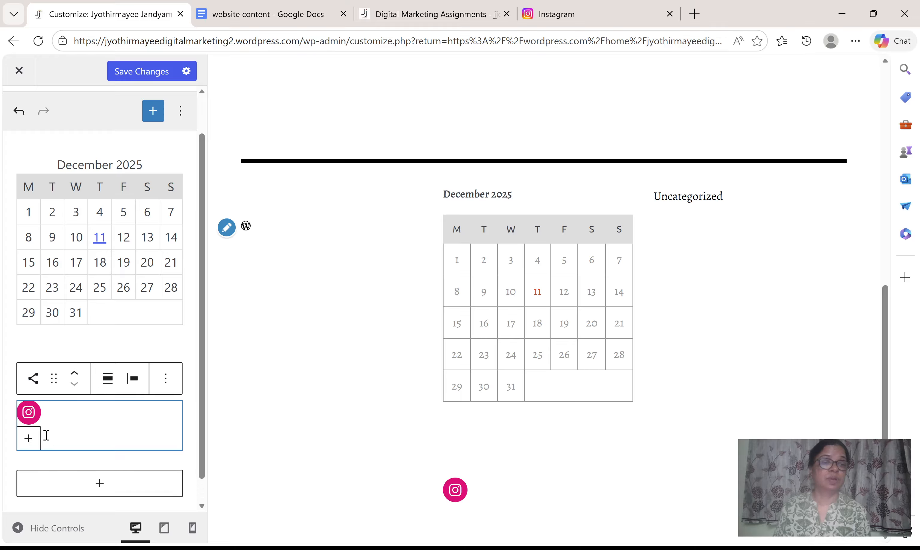
{"action": "left_click", "coordinate": [30, 447]}
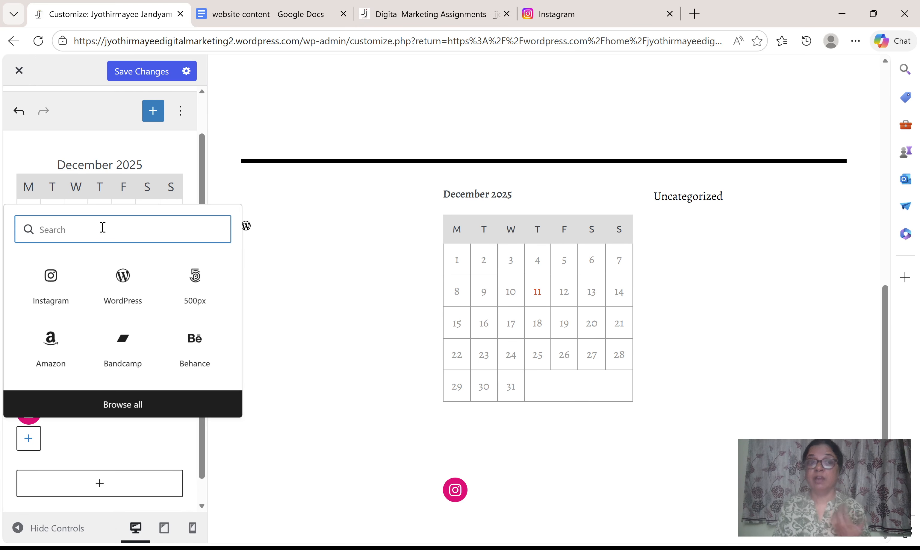
{"action": "type", "text": "facebook"}
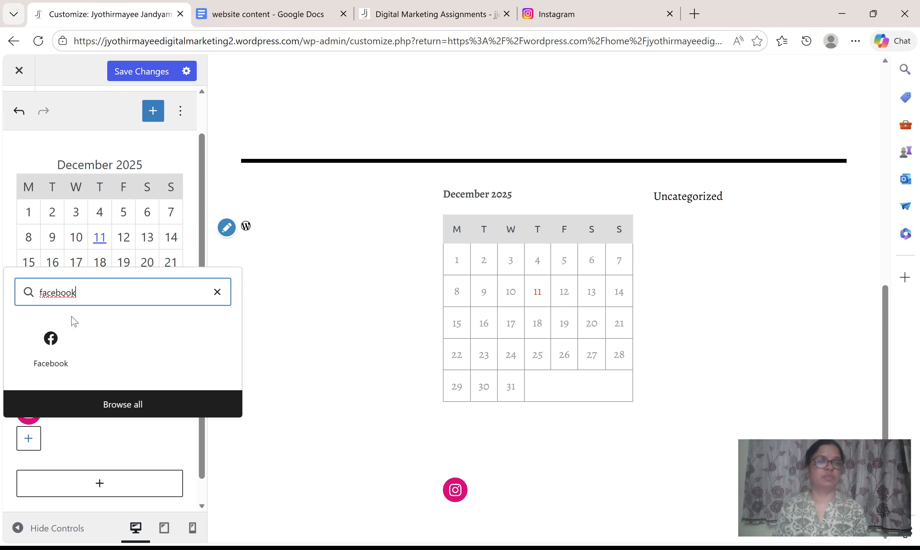
{"action": "left_click", "coordinate": [56, 348]}
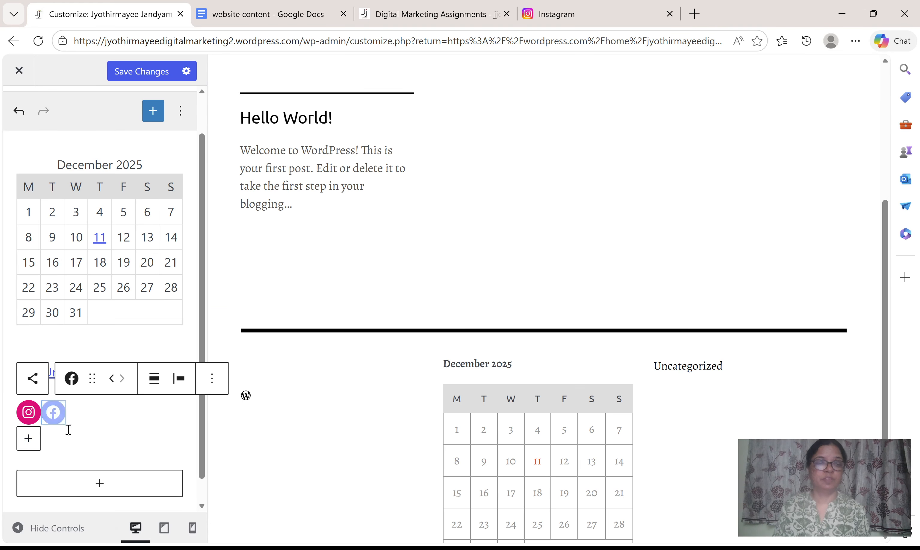
{"action": "left_click", "coordinate": [55, 422]}
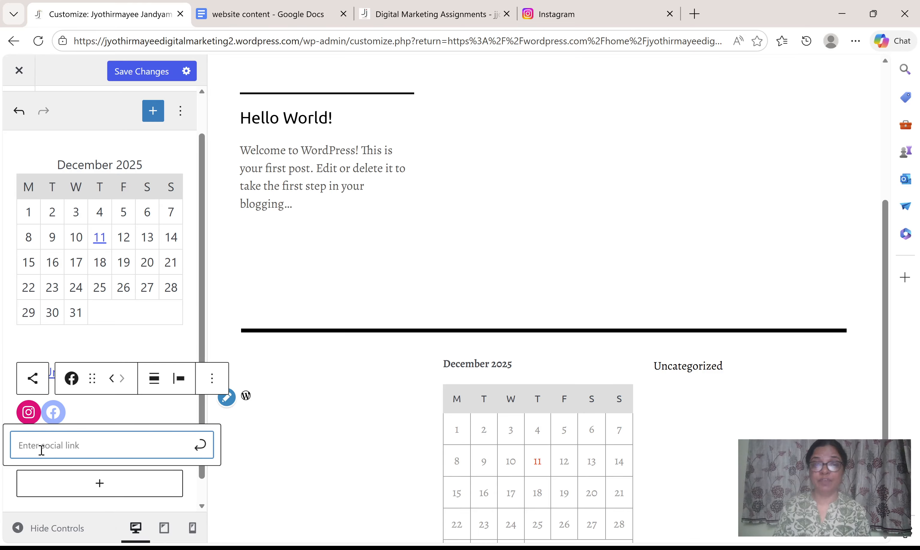
{"action": "left_click", "coordinate": [620, 13]}
{"action": "left_click", "coordinate": [501, 38]}
{"action": "key", "text": "ctrl+a"}
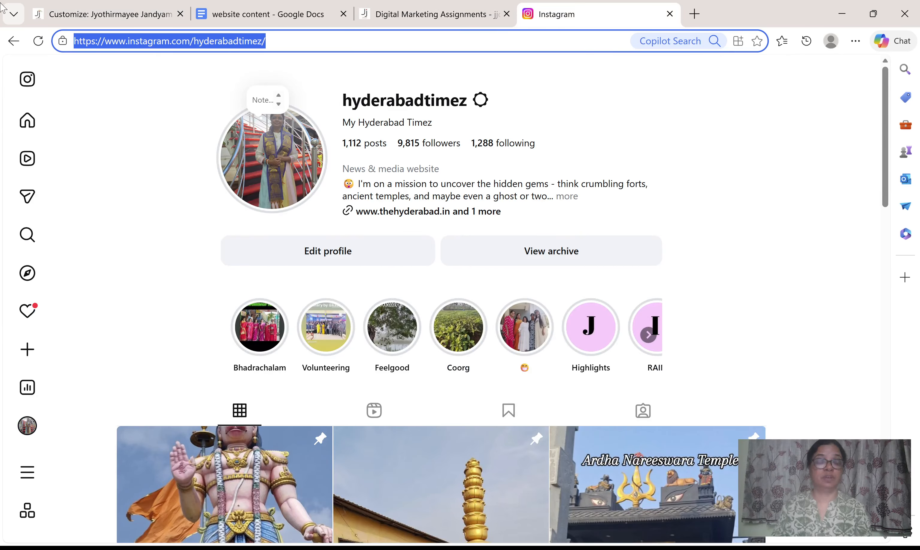
{"action": "type", "text": "www.f"}
{"action": "key", "text": "Return"}
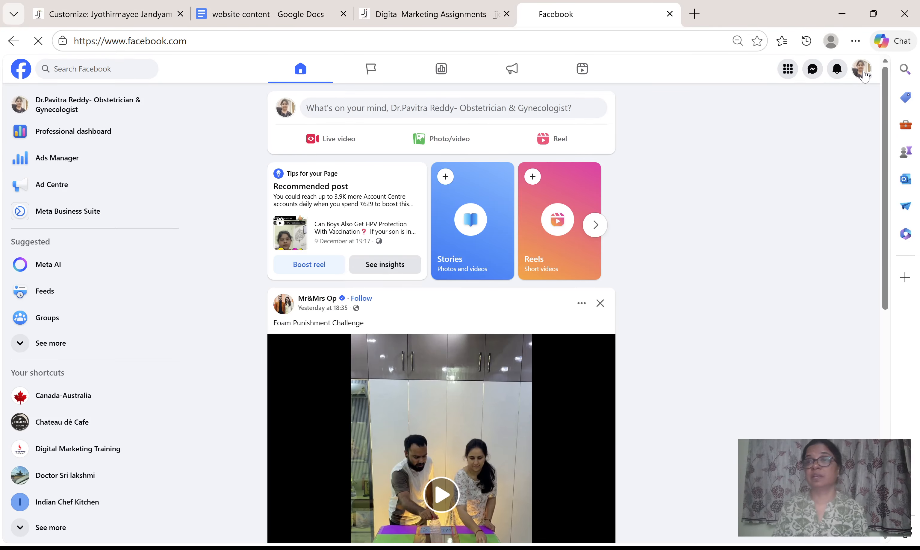
{"action": "left_click", "coordinate": [862, 71]}
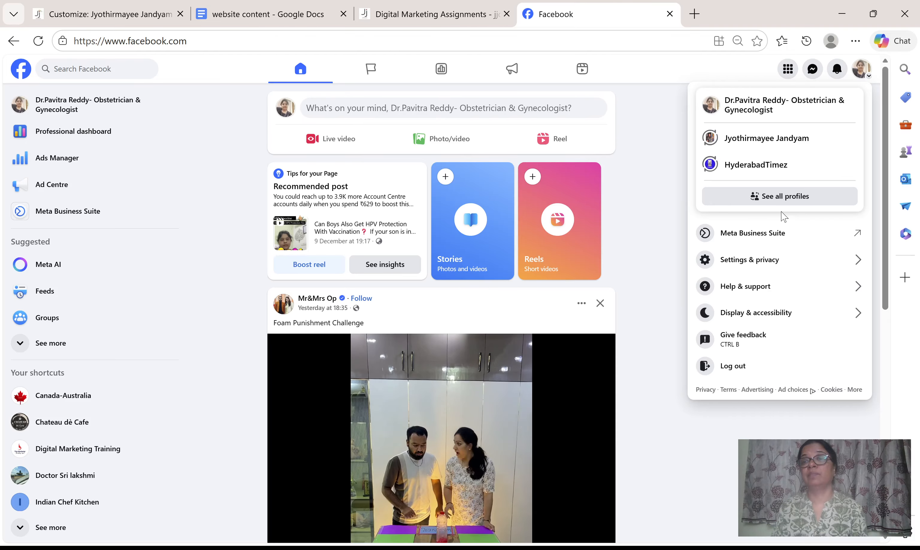
{"action": "left_click", "coordinate": [767, 166]}
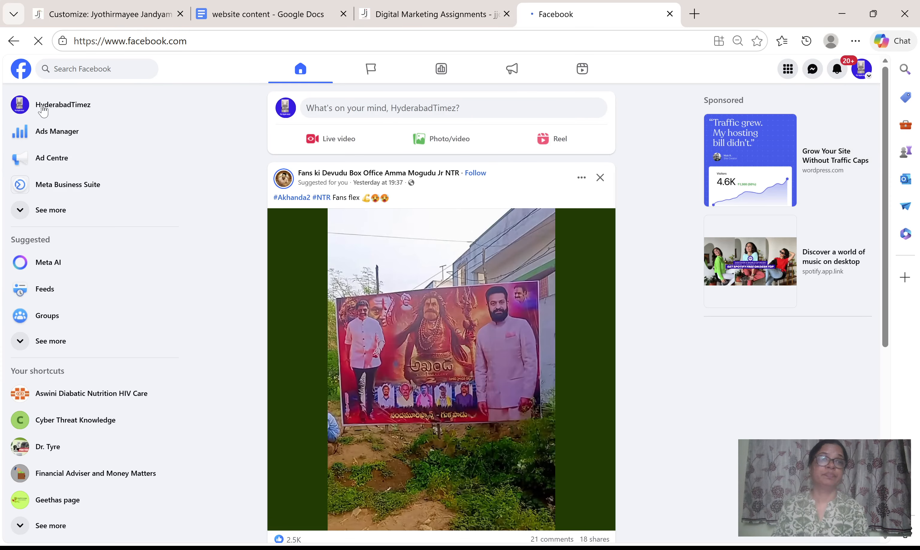
{"action": "left_click", "coordinate": [43, 109]}
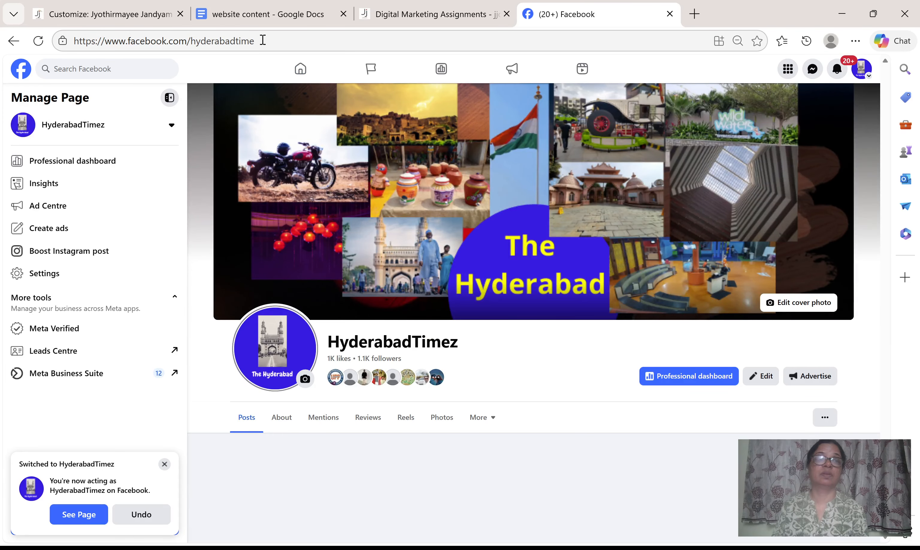
{"action": "left_click", "coordinate": [263, 40]}
{"action": "key", "text": "ctrl+c"}
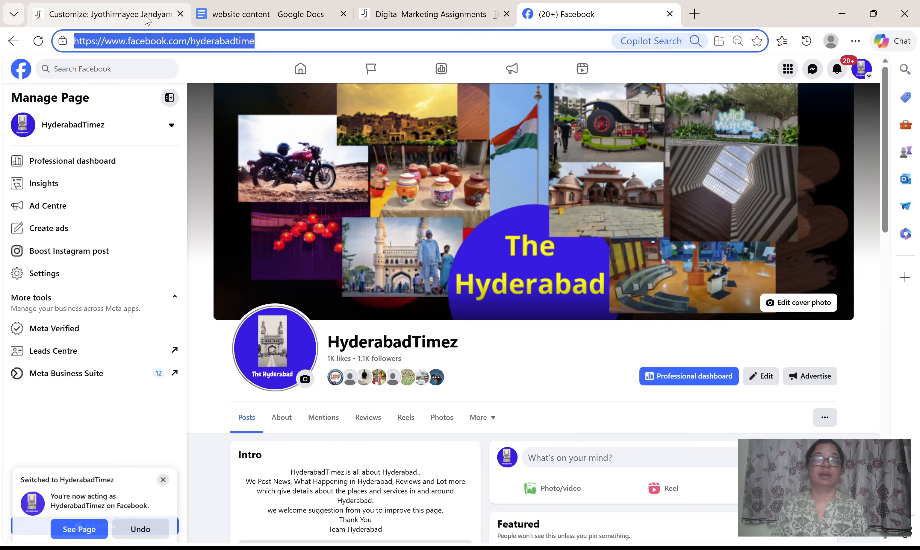
{"action": "left_click", "coordinate": [94, 13]}
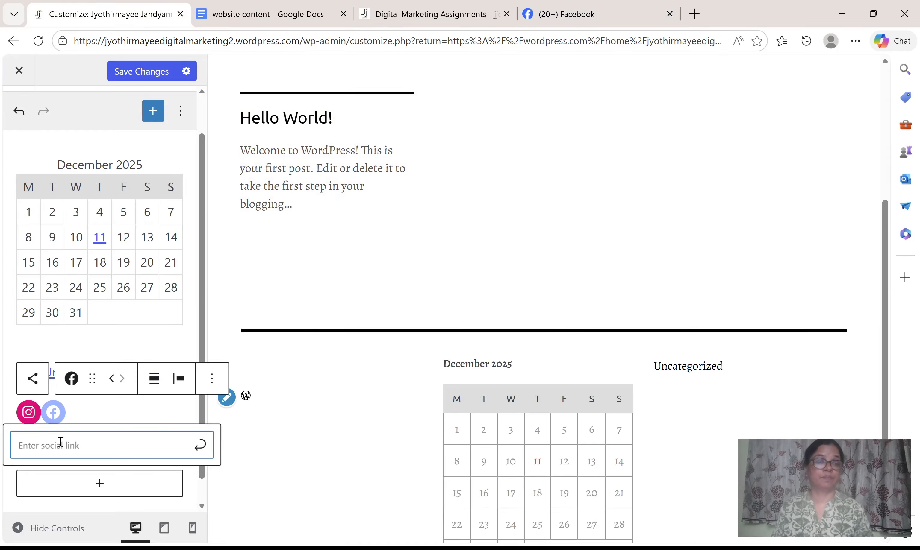
{"action": "key", "text": "ctrl+v"}
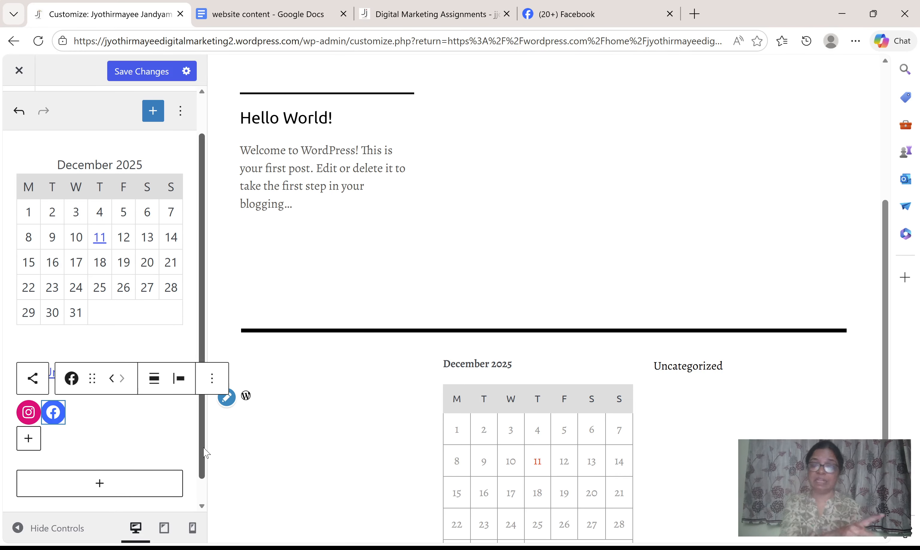
Search the icon list for "youtube" and add the YouTube icon to the Social Icons block.
{"action": "left_click", "coordinate": [30, 440]}
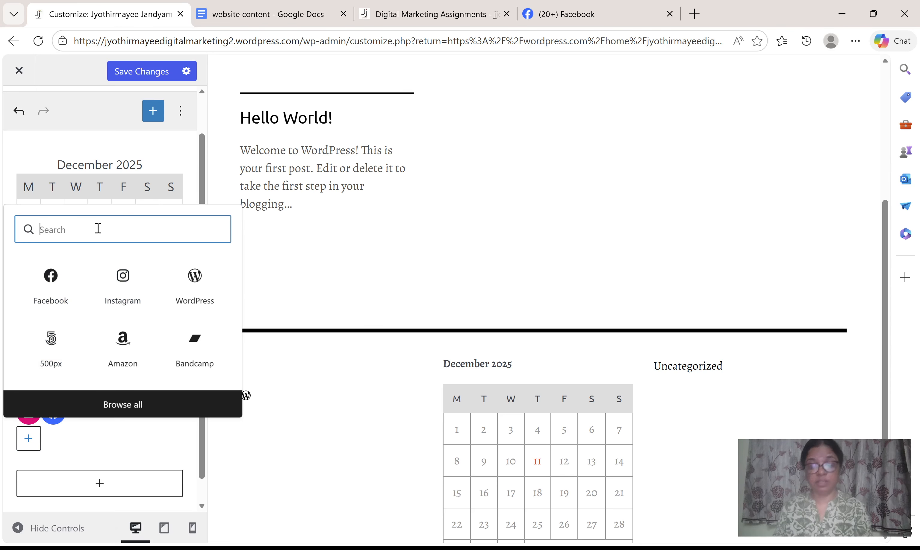
{"action": "type", "text": "youtube"}
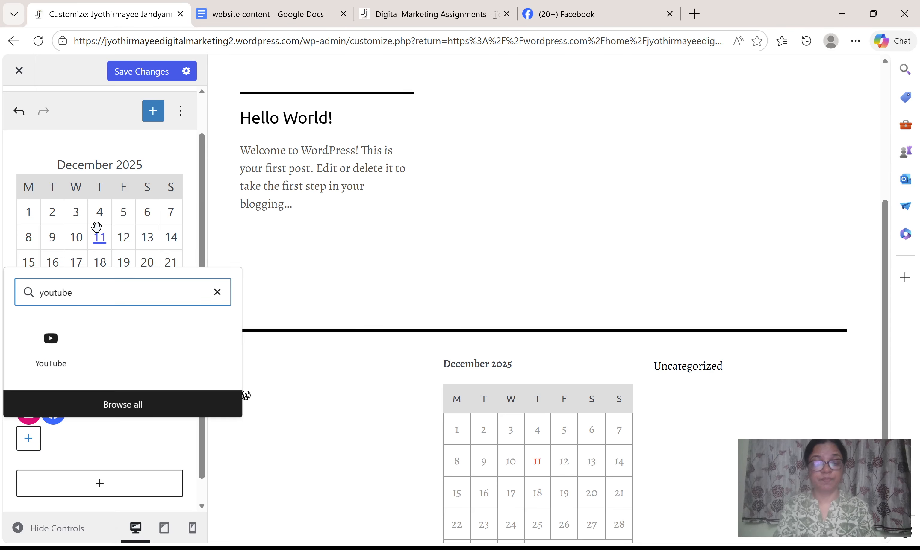
{"action": "left_click", "coordinate": [55, 350]}
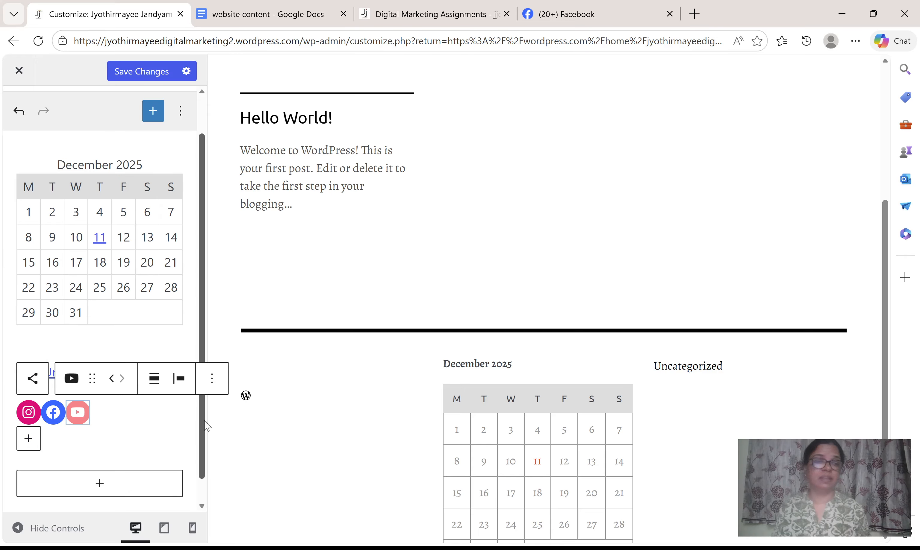
Show the complete block list for the Footer area, clear the "instagram" search, and look through the Text, Media and Design blocks.
{"action": "scroll", "coordinate": [123, 425], "scroll_direction": "down", "scroll_amount": 1}
{"action": "scroll", "coordinate": [124, 425], "scroll_direction": "up", "scroll_amount": 3}
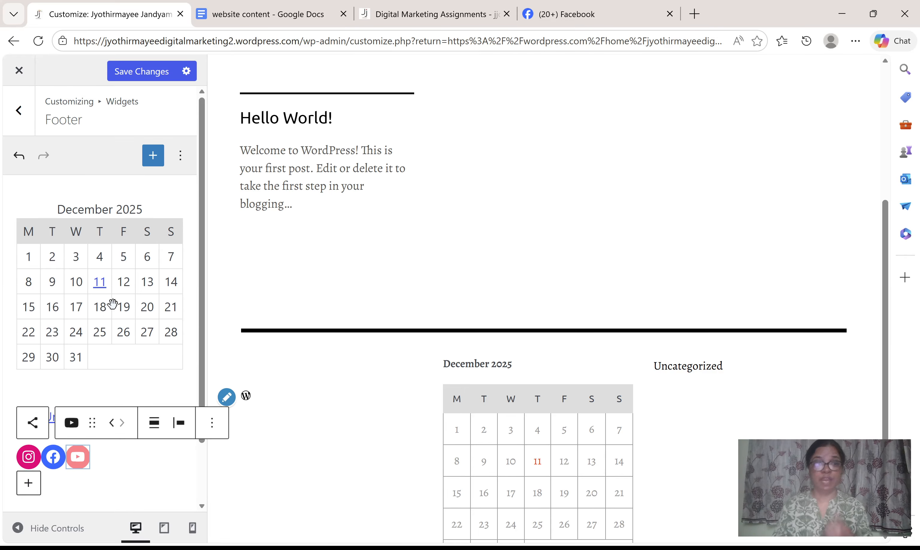
{"action": "scroll", "coordinate": [114, 297], "scroll_direction": "down", "scroll_amount": 2}
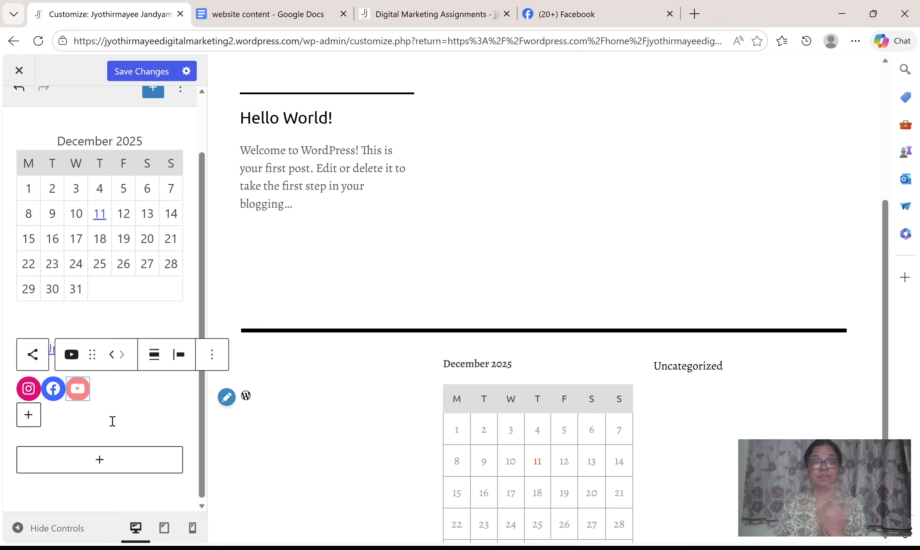
{"action": "left_click", "coordinate": [107, 467]}
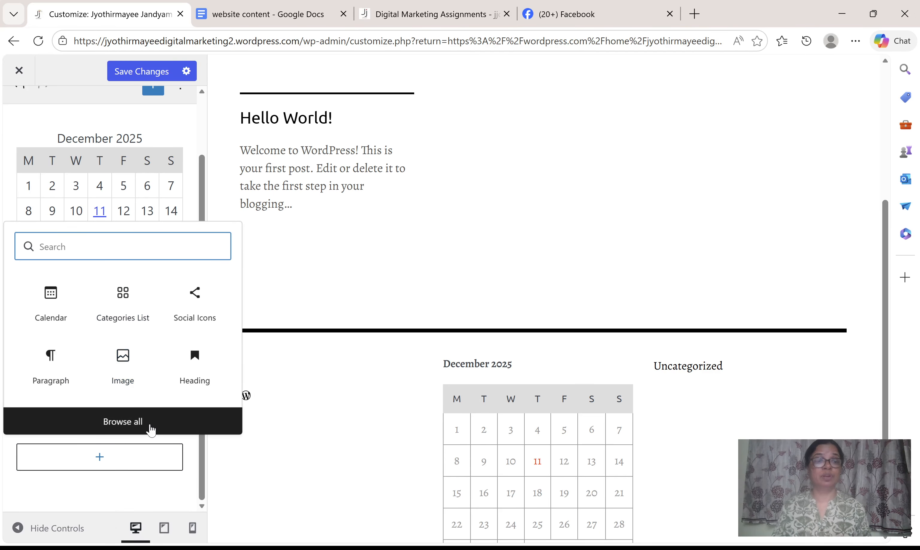
{"action": "left_click", "coordinate": [148, 426]}
{"action": "type", "text": "instagram"}
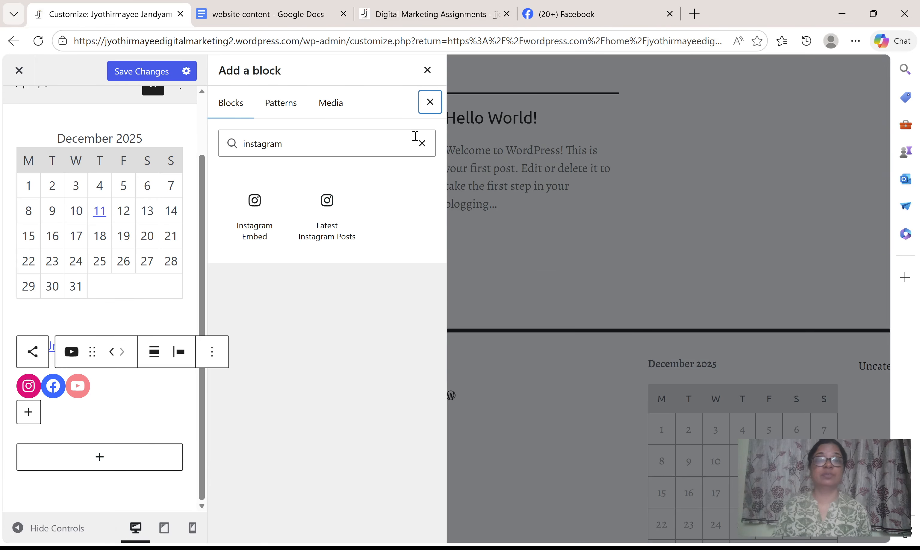
{"action": "left_click", "coordinate": [422, 144]}
{"action": "scroll", "coordinate": [395, 329], "scroll_direction": "down", "scroll_amount": 15}
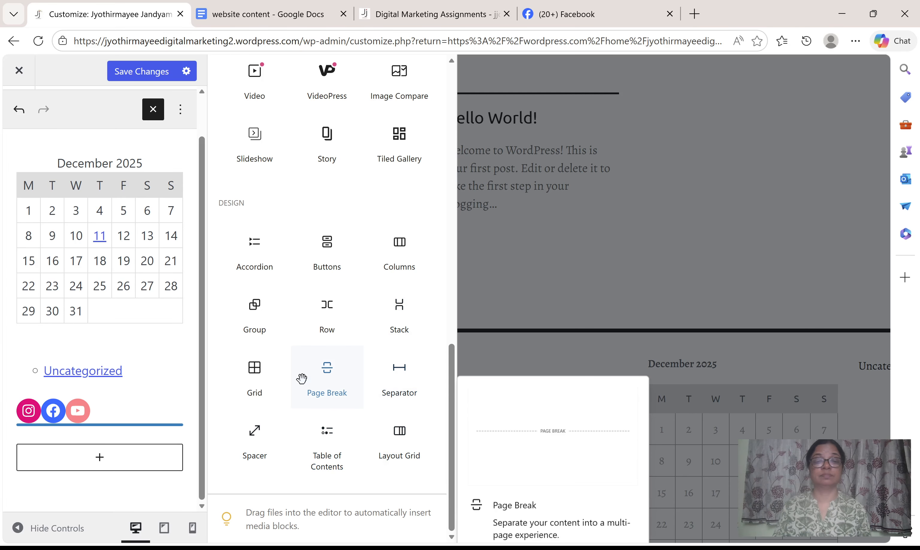
{"action": "scroll", "coordinate": [396, 297], "scroll_direction": "up", "scroll_amount": 4}
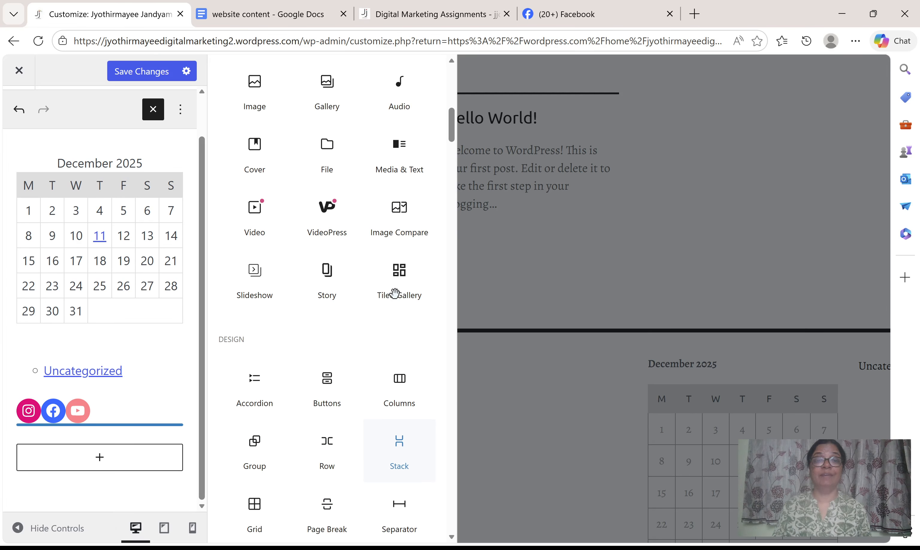
{"action": "scroll", "coordinate": [396, 296], "scroll_direction": "up", "scroll_amount": 8}
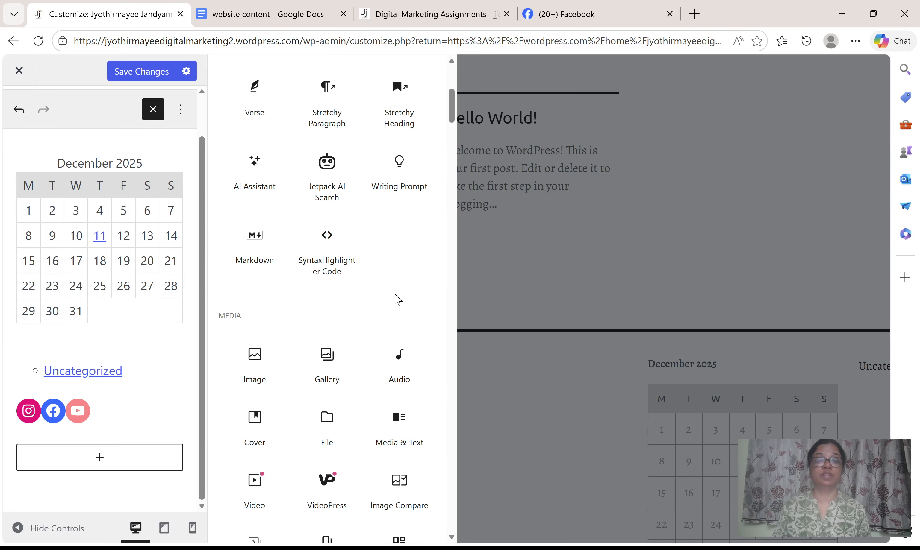
{"action": "scroll", "coordinate": [398, 300], "scroll_direction": "up", "scroll_amount": 9}
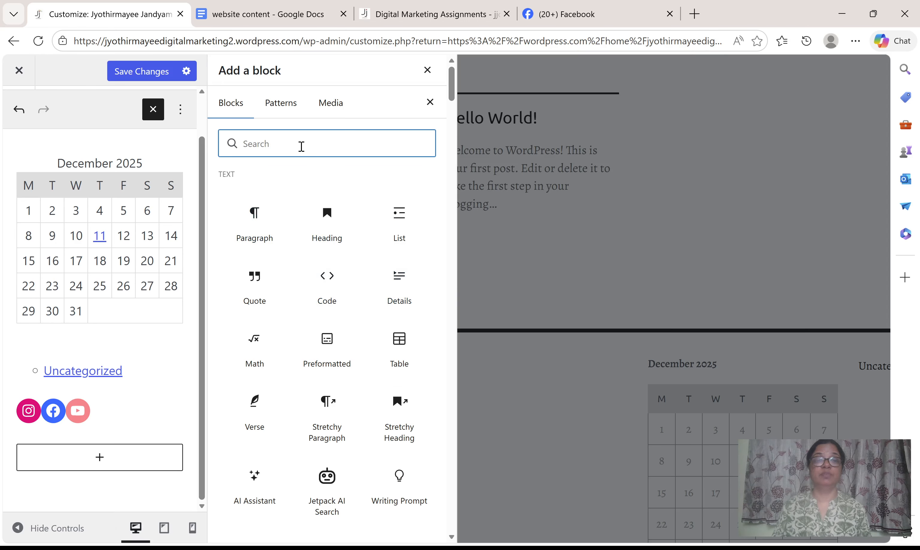
Search the block list for "Map" and add a Map block below the social icons in the Footer area.
{"action": "left_click", "coordinate": [301, 146]}
{"action": "type", "text": "Map"}
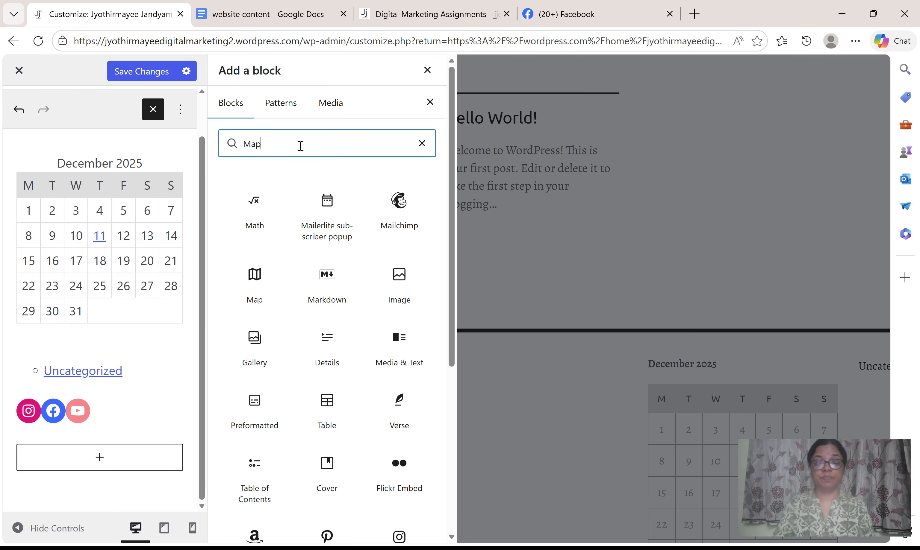
{"action": "mouse_move", "coordinate": [252, 201]}
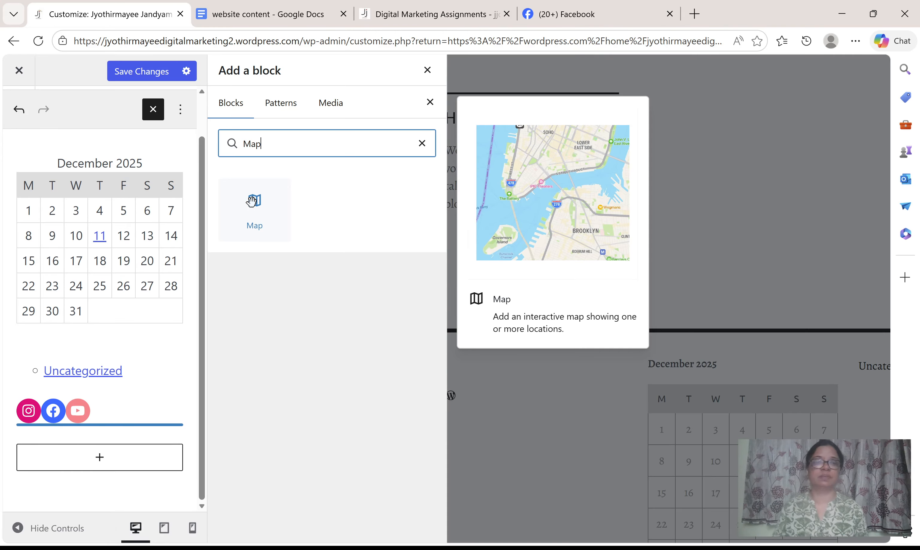
{"action": "left_click", "coordinate": [252, 201]}
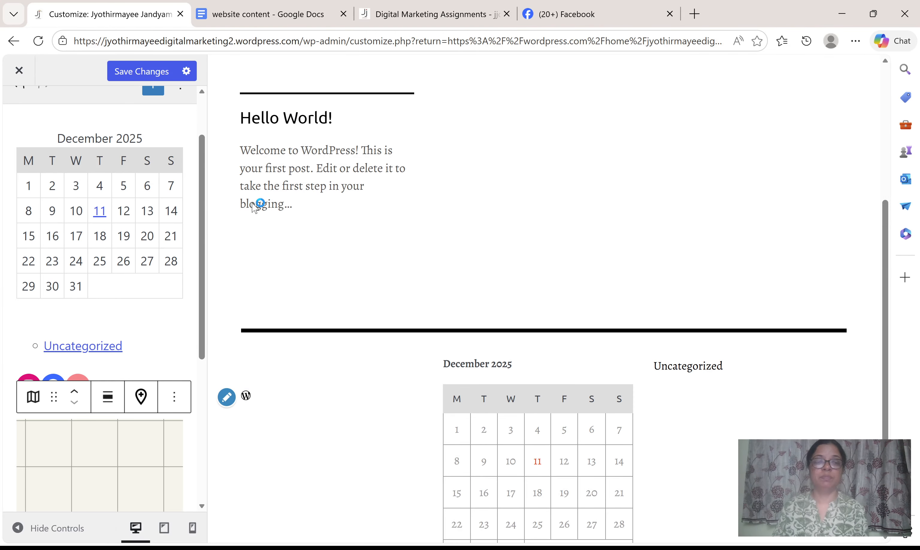
{"action": "scroll", "coordinate": [182, 429], "scroll_direction": "down", "scroll_amount": 2}
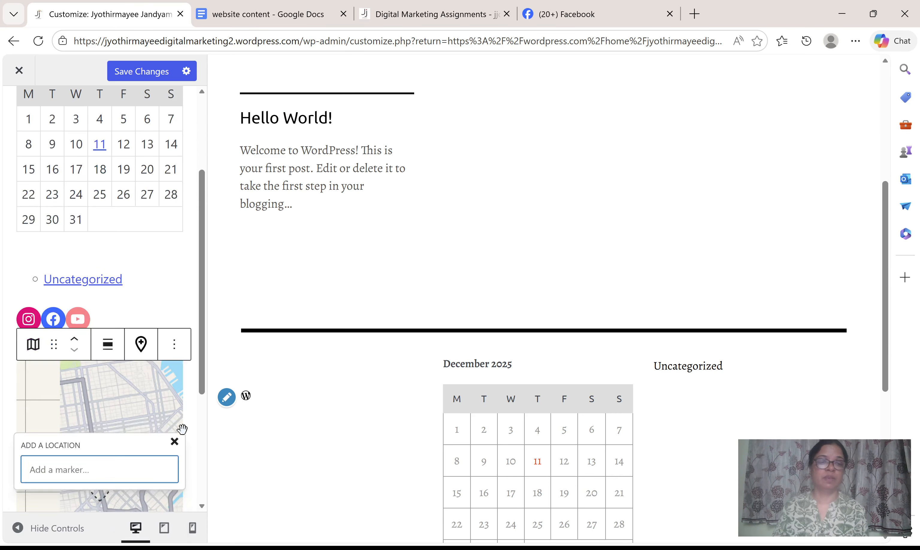
Open Google in a new browser tab and search for "historical places in delhi".
{"action": "scroll", "coordinate": [182, 429], "scroll_direction": "down", "scroll_amount": 4}
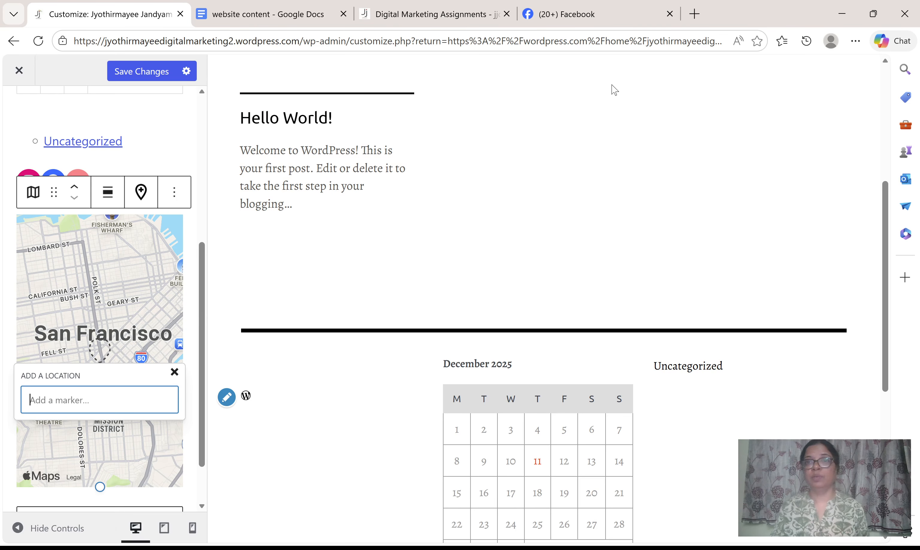
{"action": "left_click", "coordinate": [695, 15]}
{"action": "left_click", "coordinate": [319, 39]}
{"action": "type", "text": "w"}
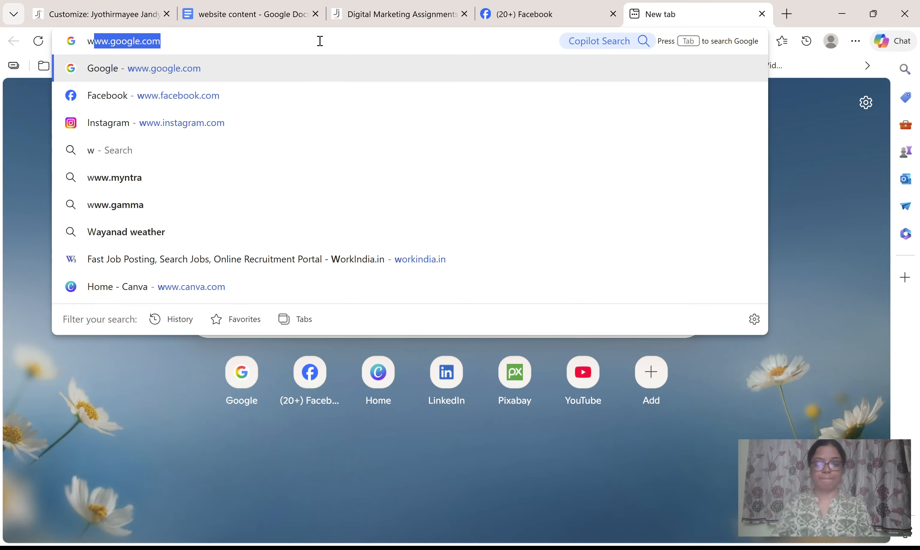
{"action": "type", "text": "ww.g"}
{"action": "key", "text": "Return"}
{"action": "type", "text": "hi"}
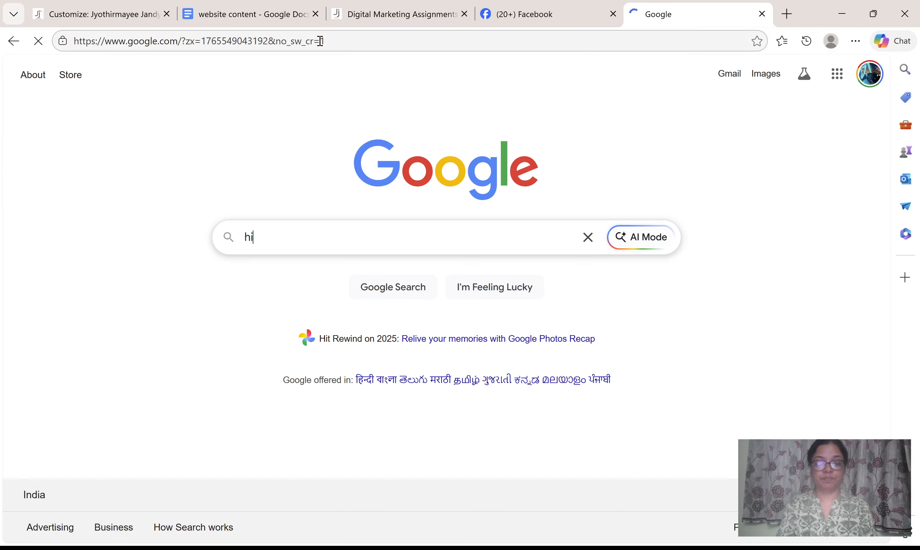
{"action": "type", "text": "storical "}
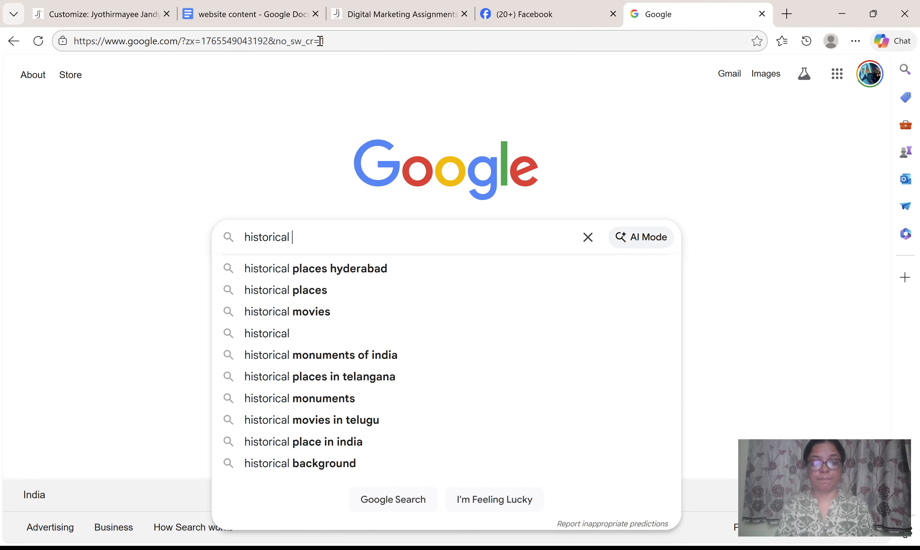
{"action": "type", "text": "places "}
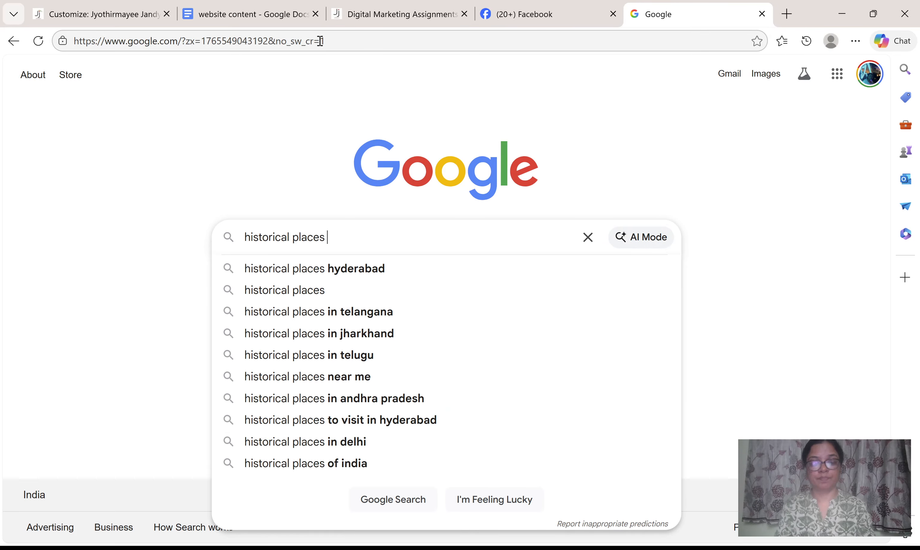
{"action": "type", "text": "in delh"}
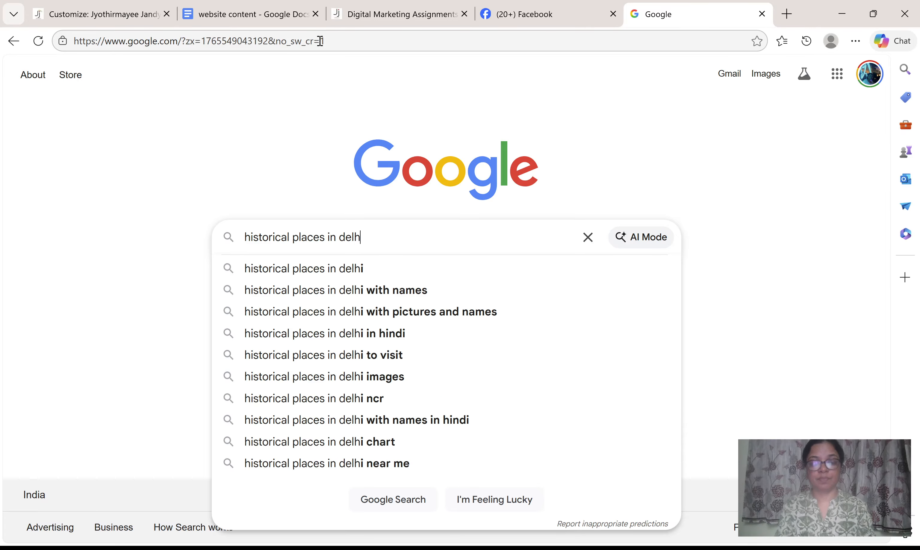
{"action": "type", "text": "i"}
{"action": "key", "text": "Return"}
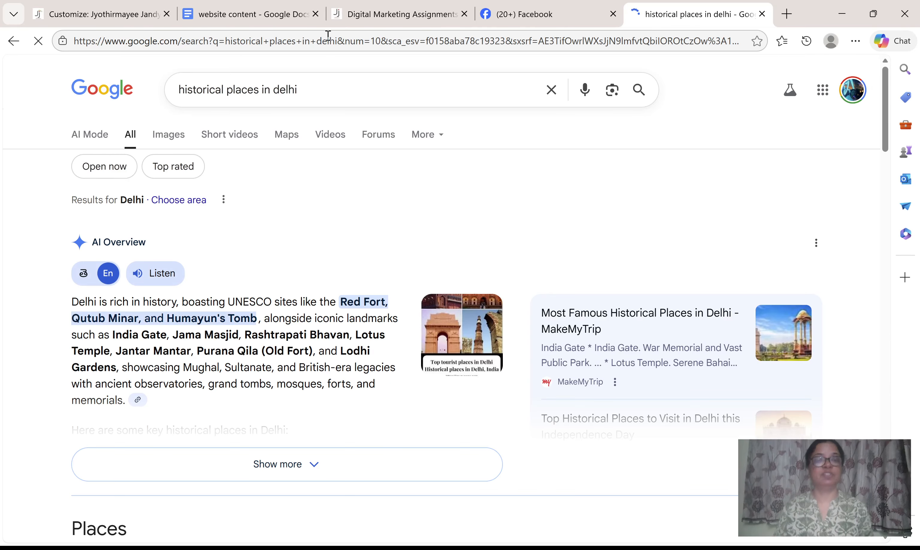
Open MakeMyTrip's article on famous historical places in Delhi from the results, go to its Jantar Mantar page and copy the page heading.
{"action": "scroll", "coordinate": [364, 347], "scroll_direction": "down", "scroll_amount": 6}
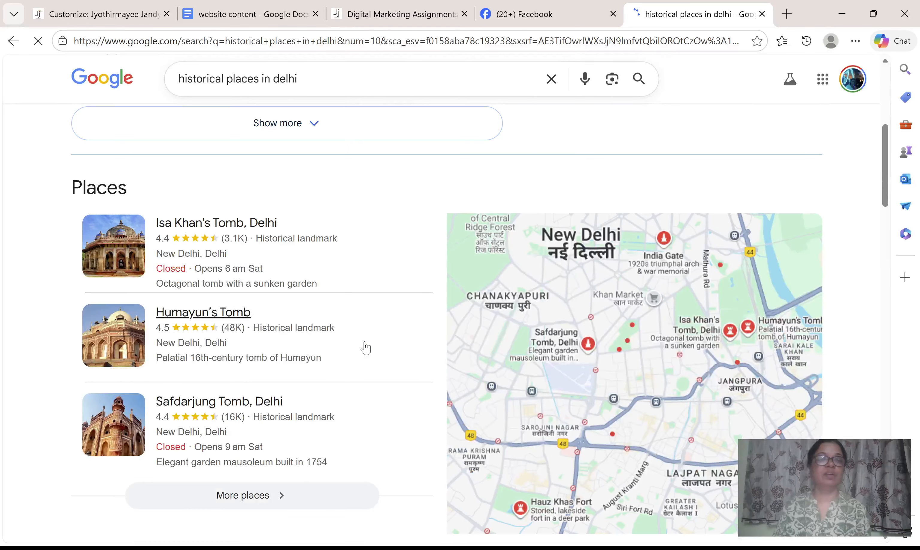
{"action": "scroll", "coordinate": [365, 349], "scroll_direction": "up", "scroll_amount": 6}
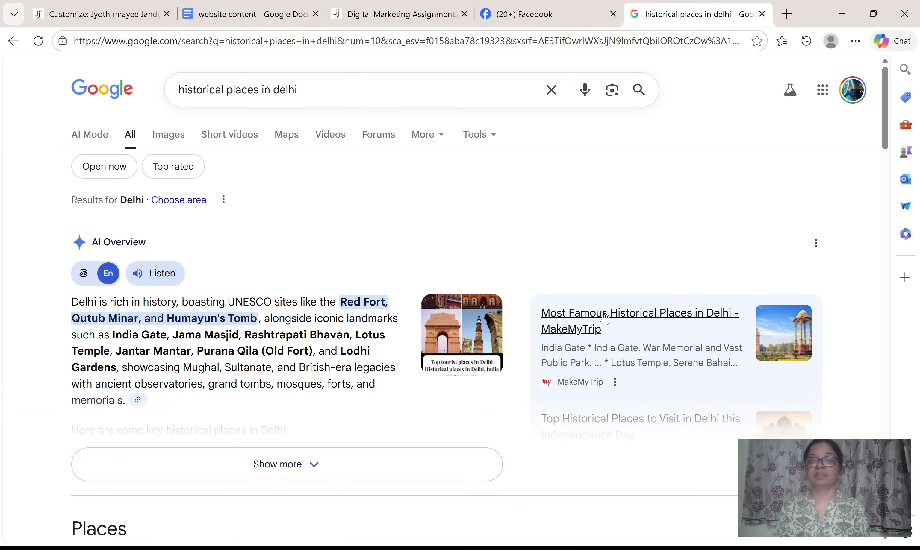
{"action": "left_click", "coordinate": [604, 319]}
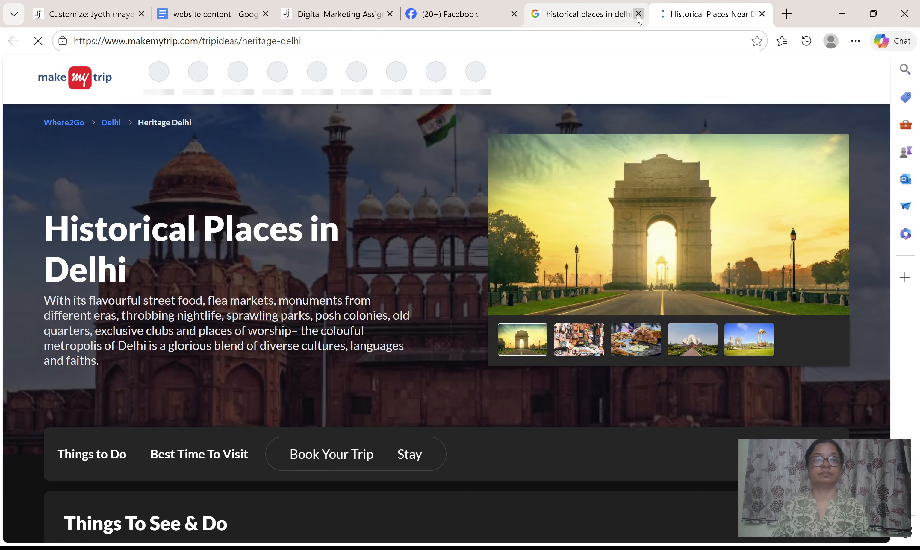
{"action": "scroll", "coordinate": [67, 303], "scroll_direction": "down", "scroll_amount": 10}
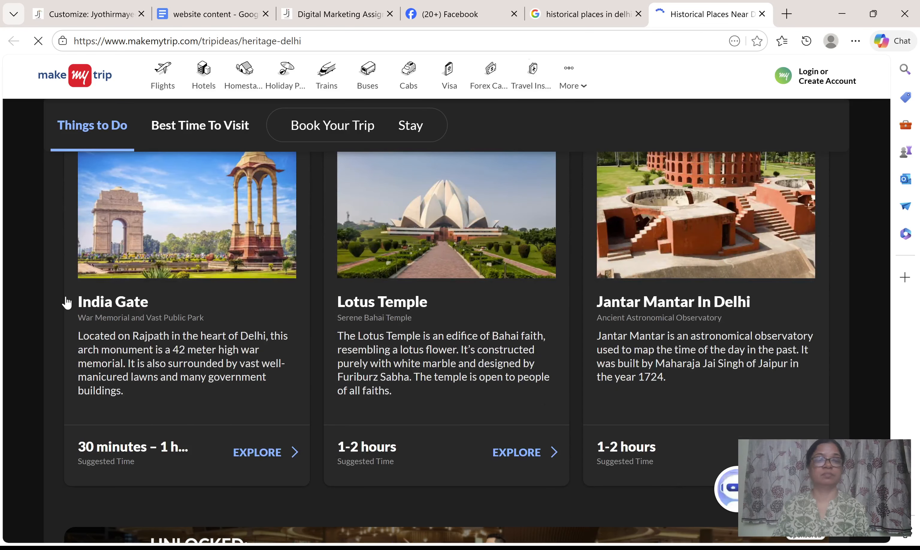
{"action": "left_click", "coordinate": [688, 310]}
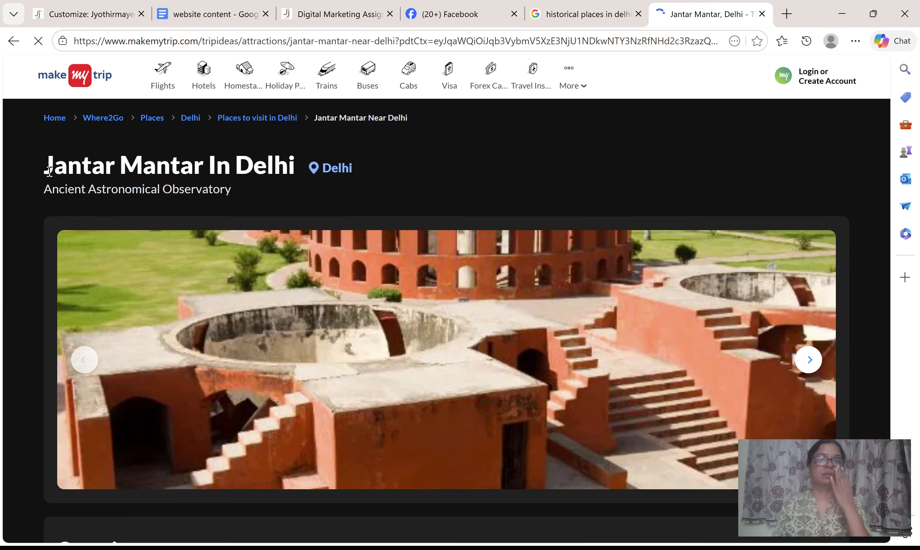
{"action": "left_click_drag", "start_coordinate": [49, 171], "coordinate": [296, 161]}
{"action": "key", "text": "ctrl+c"}
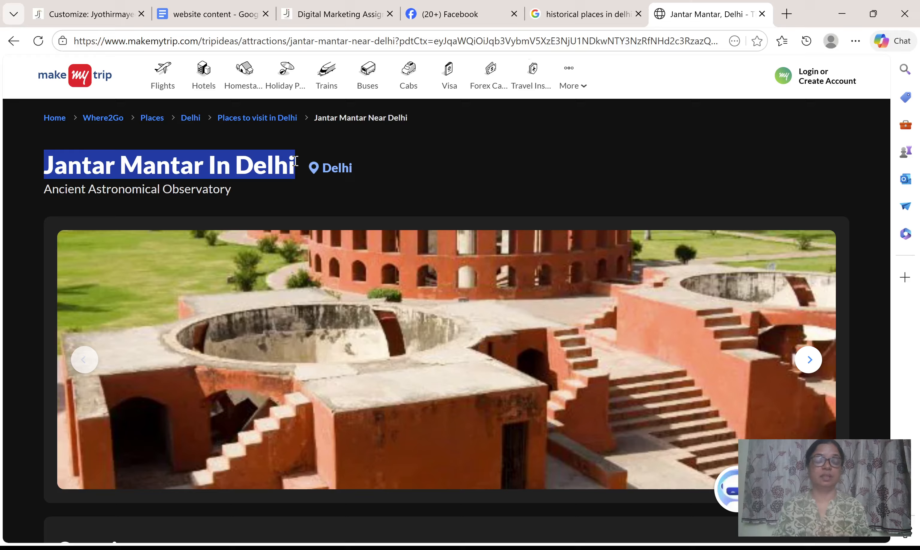
Close the Facebook and MakeMyTrip tabs and search Google for the copied "Jantar Mantar In Delhi".
{"action": "left_click", "coordinate": [614, 5]}
{"action": "left_click", "coordinate": [514, 14]}
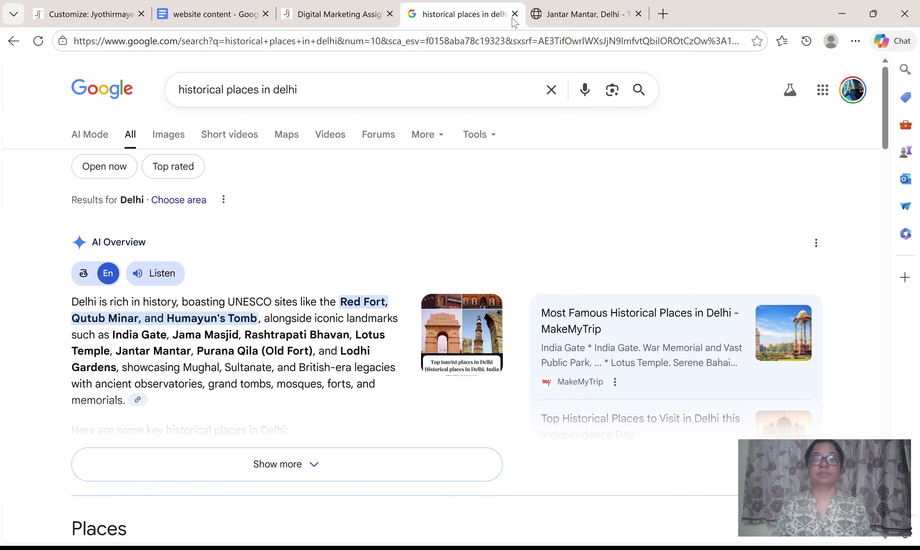
{"action": "left_click", "coordinate": [639, 14]}
{"action": "left_click_drag", "start_coordinate": [335, 89], "coordinate": [102, 85]}
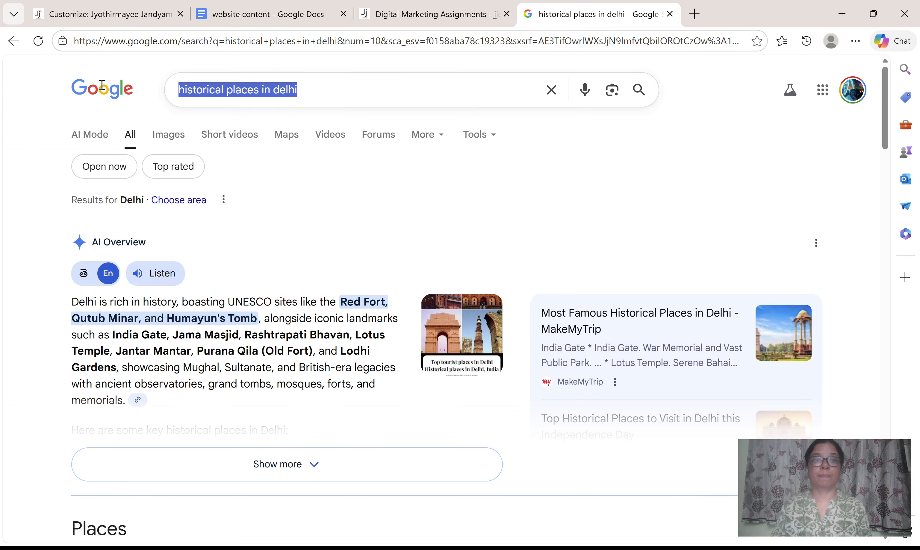
{"action": "key", "text": "ctrl+v"}
{"action": "key", "text": "Return"}
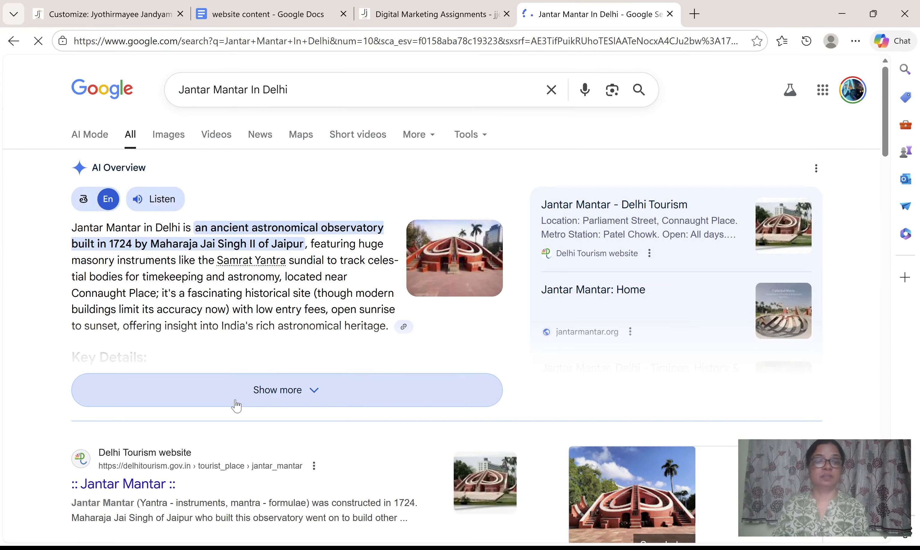
Extend the Google search to "Jantar Mantar In Delhi address" and go to the Jantar Mantar place details.
{"action": "left_click", "coordinate": [304, 93]}
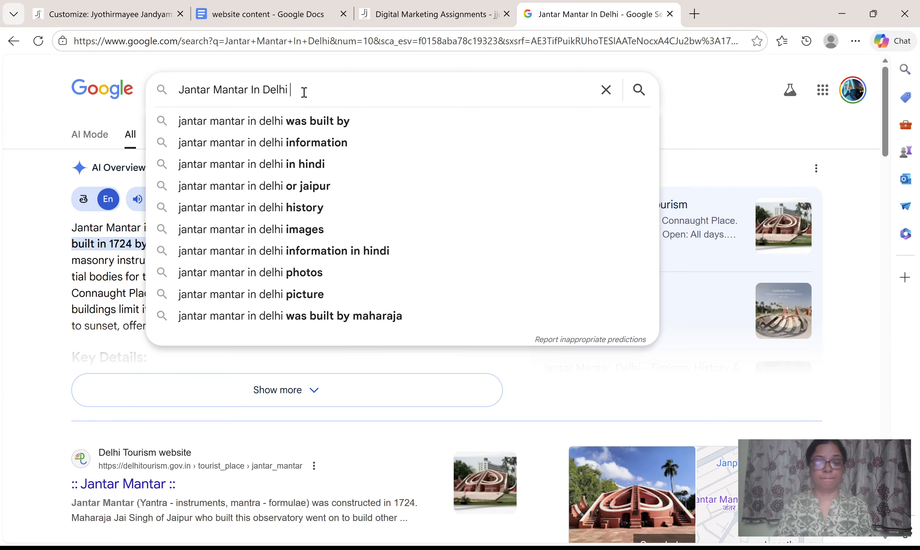
{"action": "type", "text": "address"}
{"action": "key", "text": "Return"}
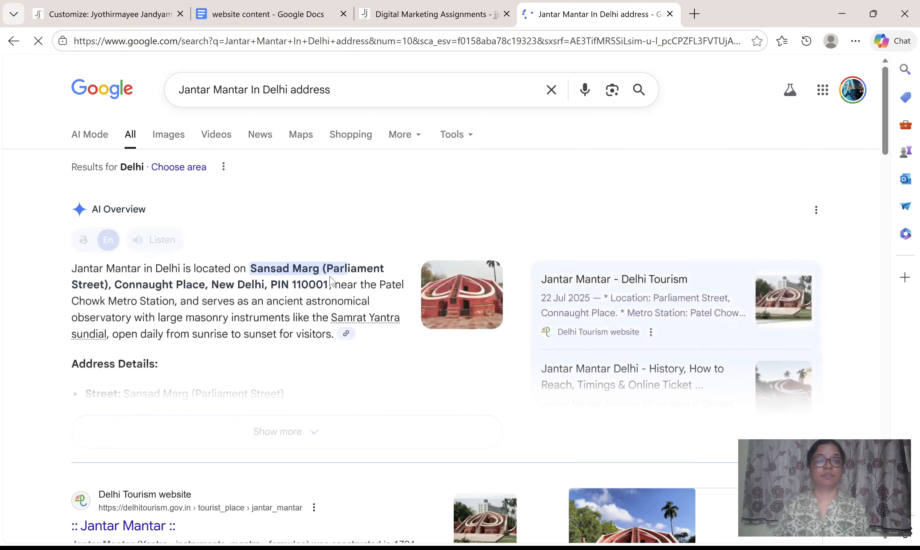
{"action": "scroll", "coordinate": [331, 283], "scroll_direction": "down", "scroll_amount": 8}
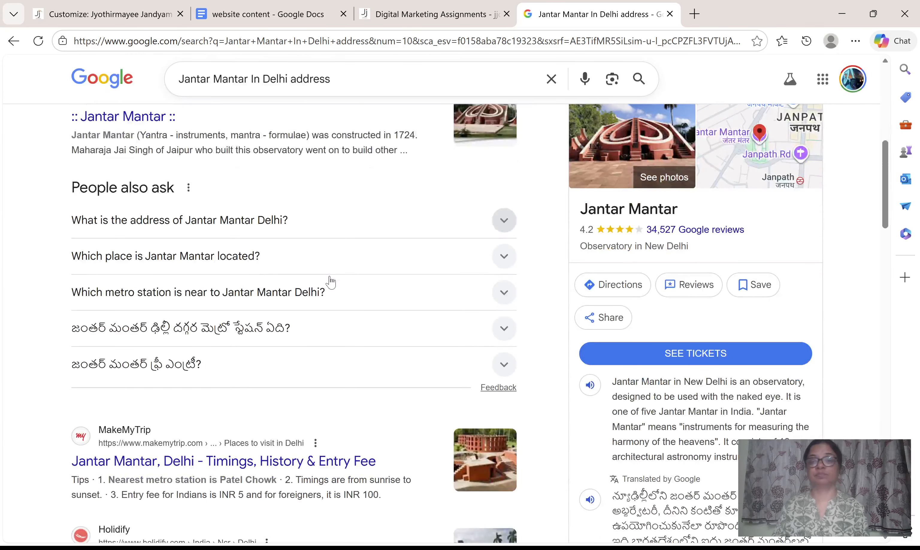
Copy the share link of the Jantar Mantar place listing and paste it as the location in the footer's Map block.
{"action": "left_click", "coordinate": [611, 321]}
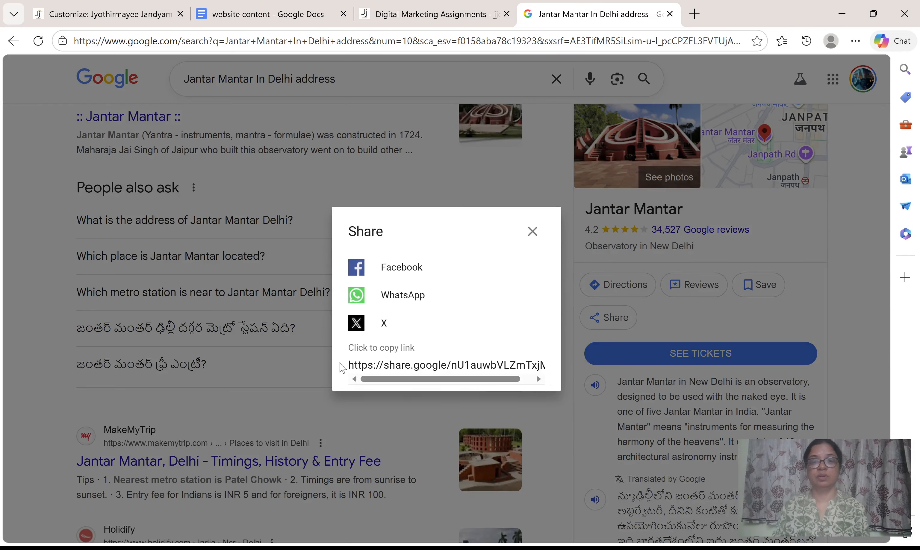
{"action": "left_click", "coordinate": [399, 359]}
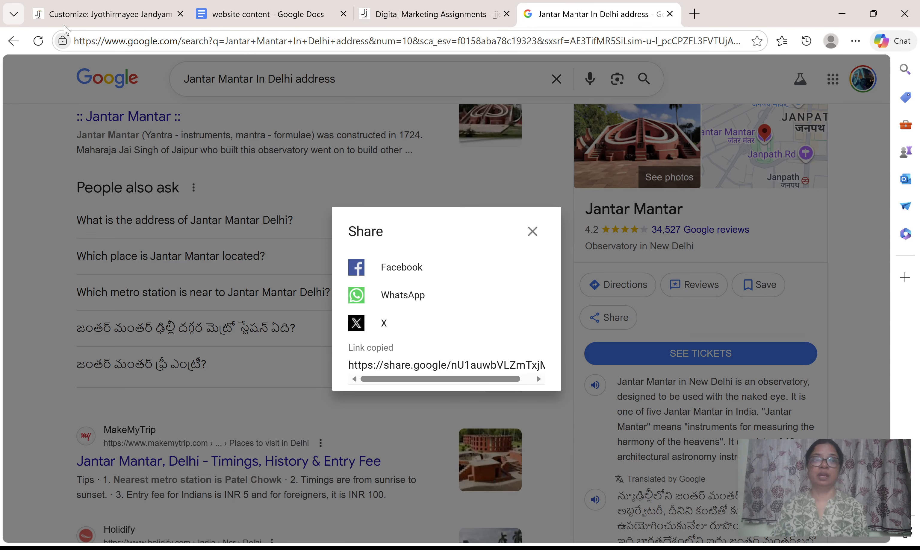
{"action": "left_click", "coordinate": [83, 18]}
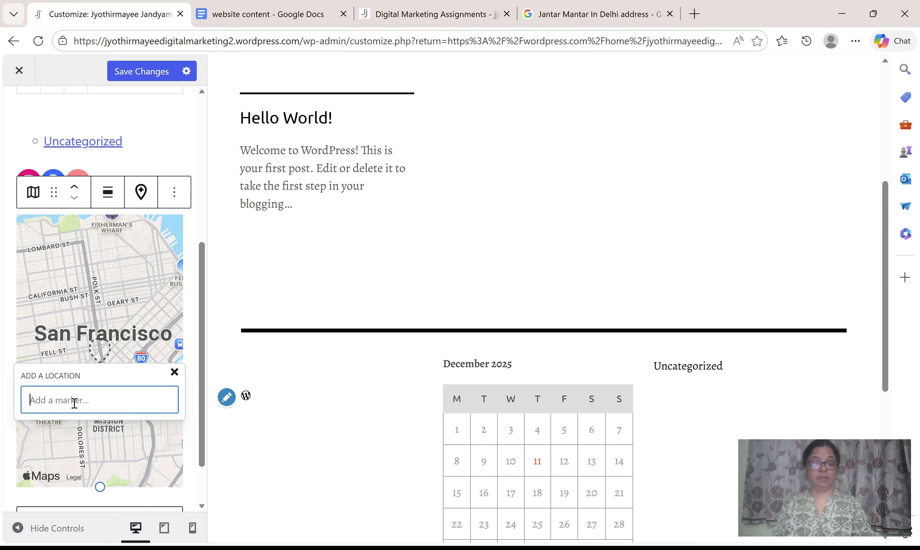
{"action": "key", "text": "ctrl+v"}
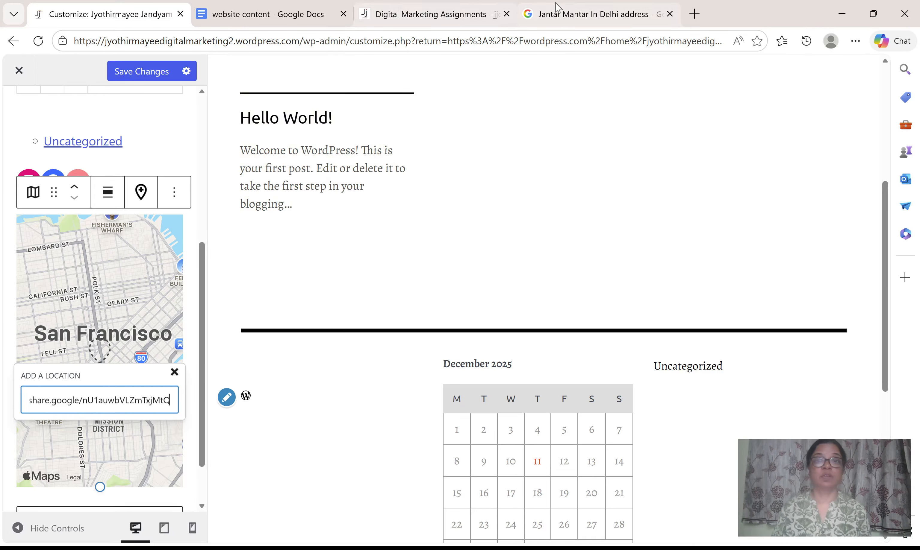
Copy the place name from Google, replace the Map block's location with "Jantar Mantar, Delhi", and add the Jantar Mantar Road, Sansad Marg Area marker.
{"action": "left_click", "coordinate": [586, 15]}
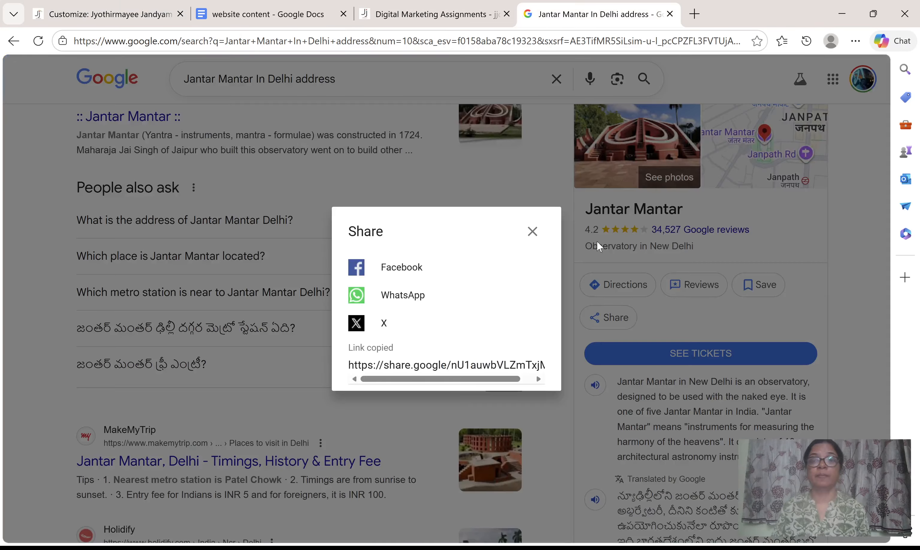
{"action": "left_click", "coordinate": [533, 231]}
{"action": "left_click_drag", "start_coordinate": [582, 209], "coordinate": [692, 205]}
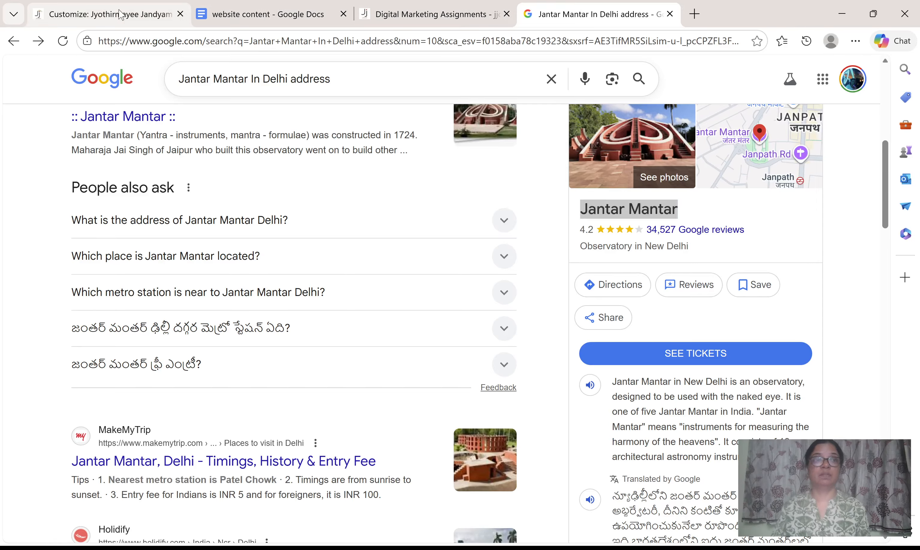
{"action": "left_click", "coordinate": [109, 14]}
{"action": "key", "text": "ctrl+a"}
{"action": "key", "text": "ctrl+v"}
{"action": "type", "text": "Delh"}
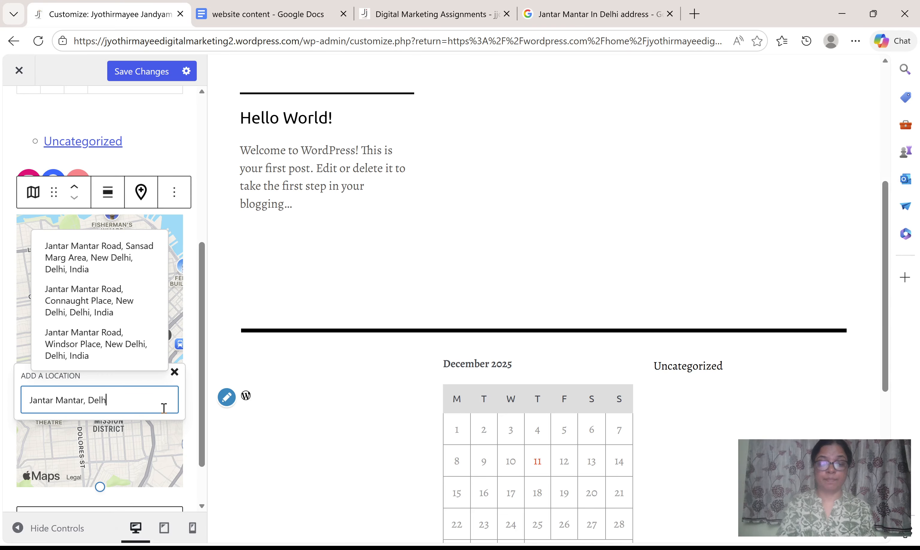
{"action": "type", "text": "i"}
{"action": "key", "text": "Return"}
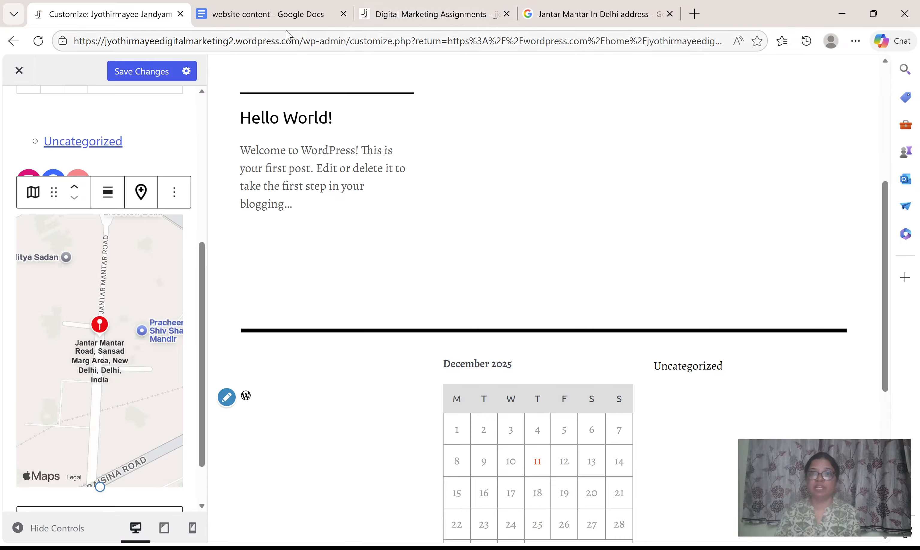
Look up the full address in Jantar Mantar's Google place details, highlight it, and return to the WordPress Customizer.
{"action": "left_click", "coordinate": [597, 14]}
{"action": "scroll", "coordinate": [775, 370], "scroll_direction": "down", "scroll_amount": 15}
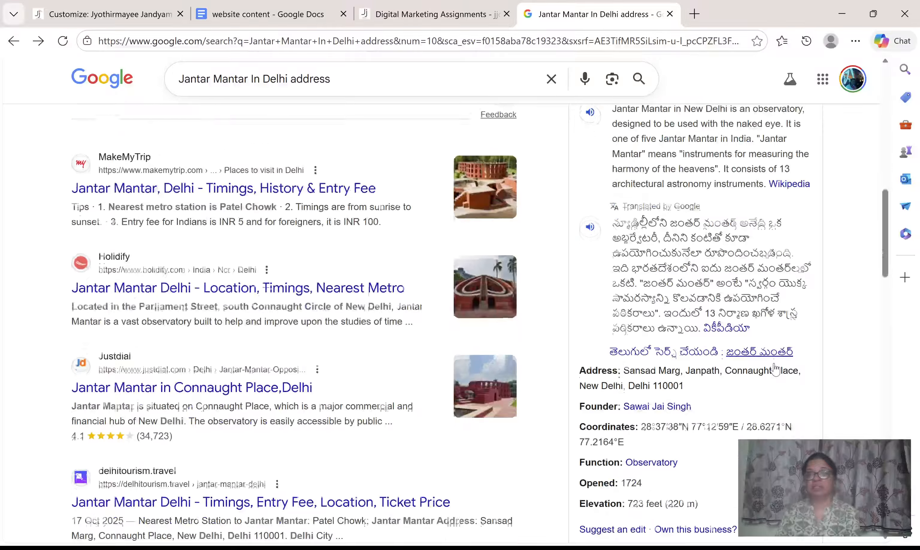
{"action": "scroll", "coordinate": [775, 370], "scroll_direction": "up", "scroll_amount": 6}
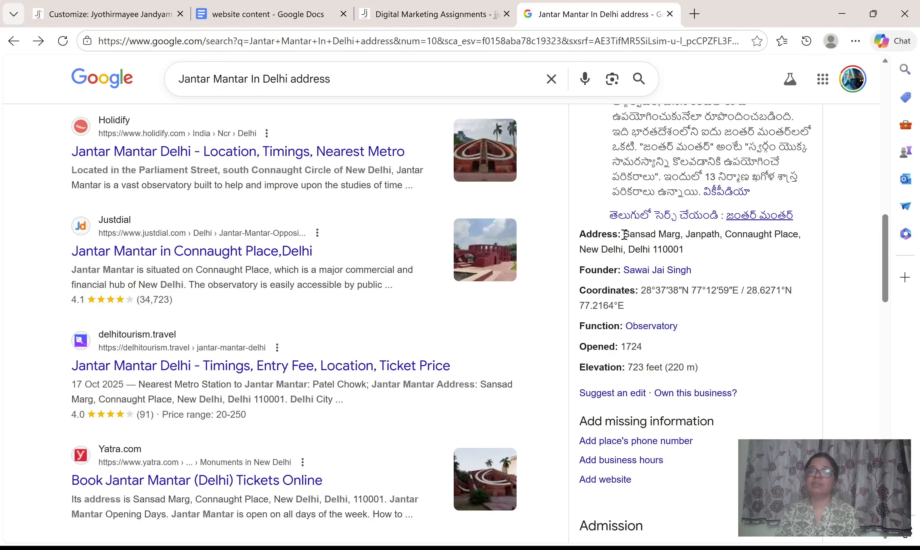
{"action": "left_click_drag", "start_coordinate": [624, 234], "coordinate": [691, 254]}
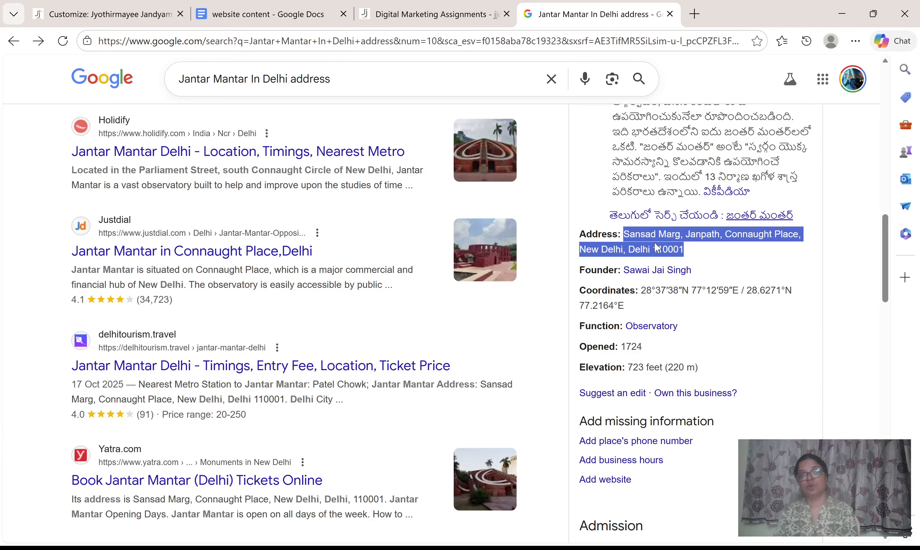
{"action": "left_click", "coordinate": [106, 15]}
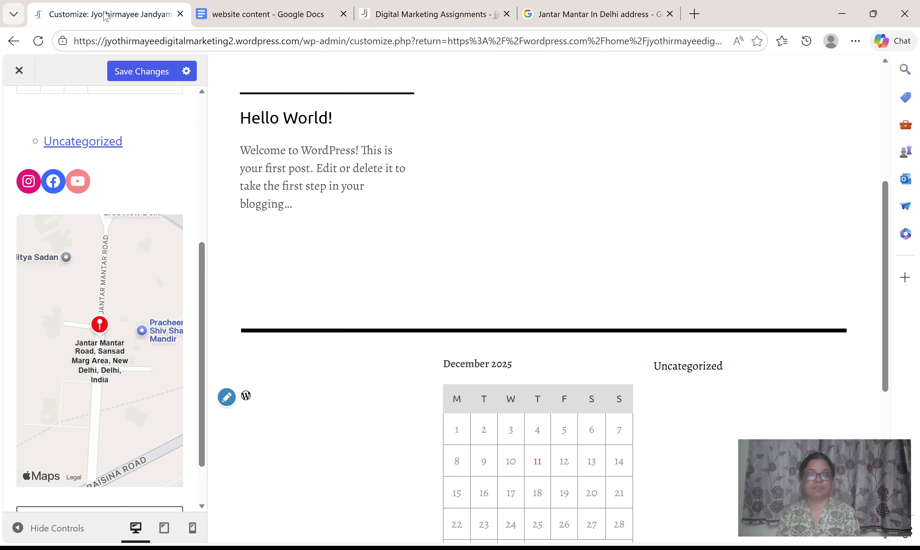
Save the footer changes, check the social icons and map in the site preview, and return to the main Customizer list.
{"action": "left_click", "coordinate": [131, 78]}
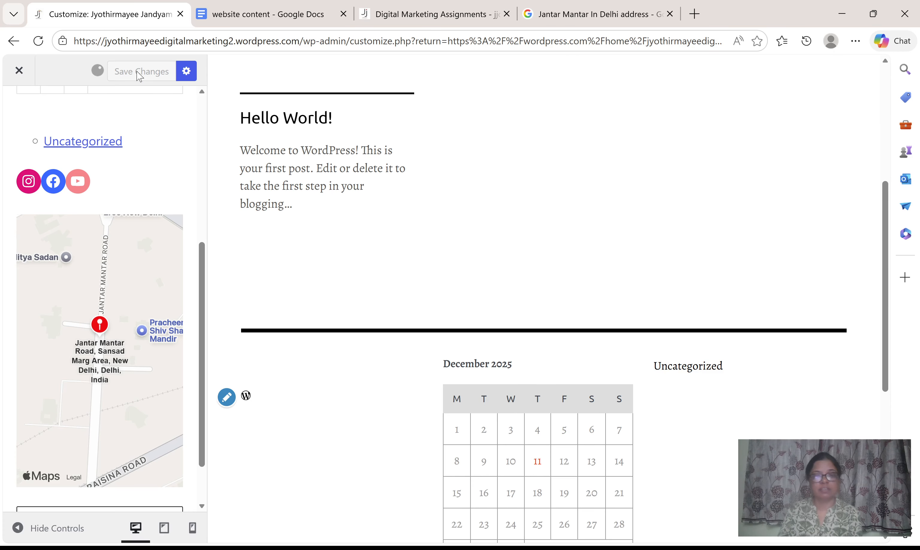
{"action": "scroll", "coordinate": [855, 418], "scroll_direction": "down", "scroll_amount": 6}
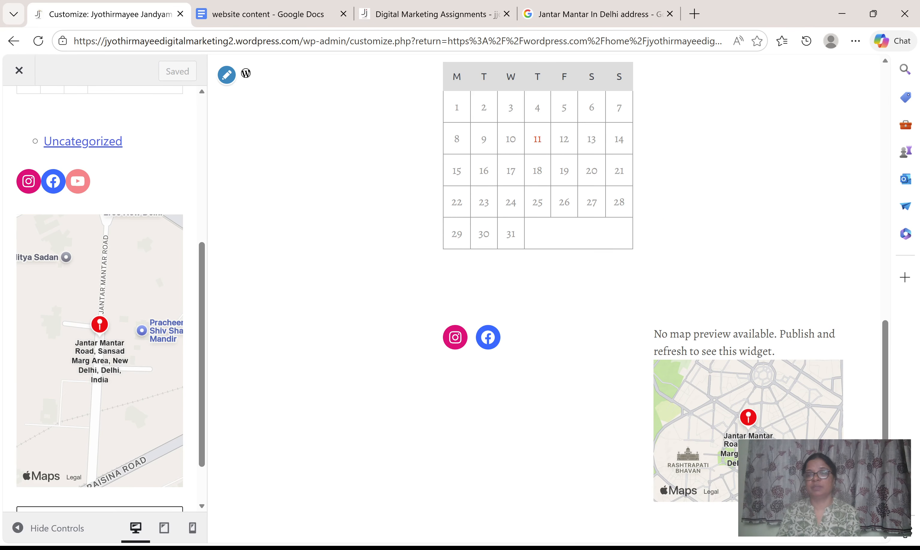
{"action": "scroll", "coordinate": [207, 170], "scroll_direction": "up", "scroll_amount": 7}
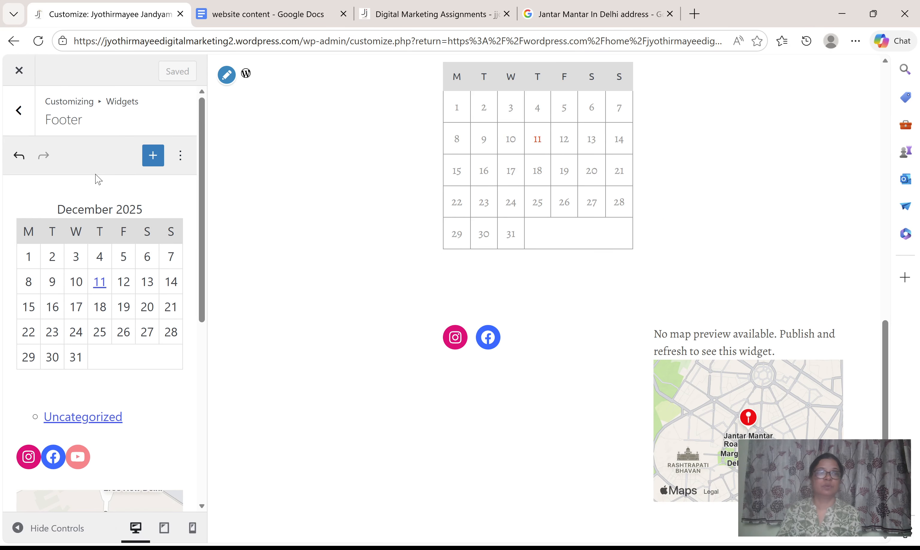
{"action": "left_click", "coordinate": [19, 110]}
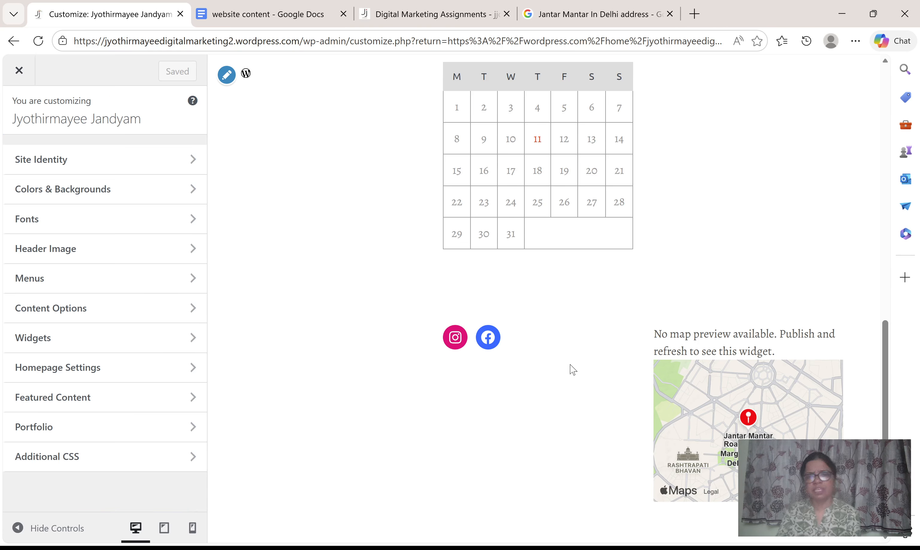
Reopen the Footer widget area, search the blocks for "translate", and add a Google Translate block below the map.
{"action": "left_click", "coordinate": [47, 347]}
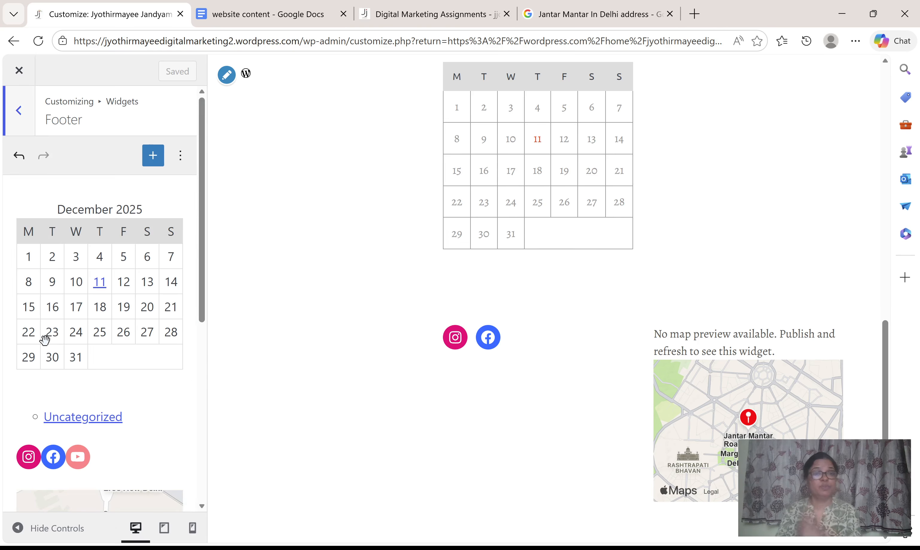
{"action": "scroll", "coordinate": [167, 411], "scroll_direction": "down", "scroll_amount": 2}
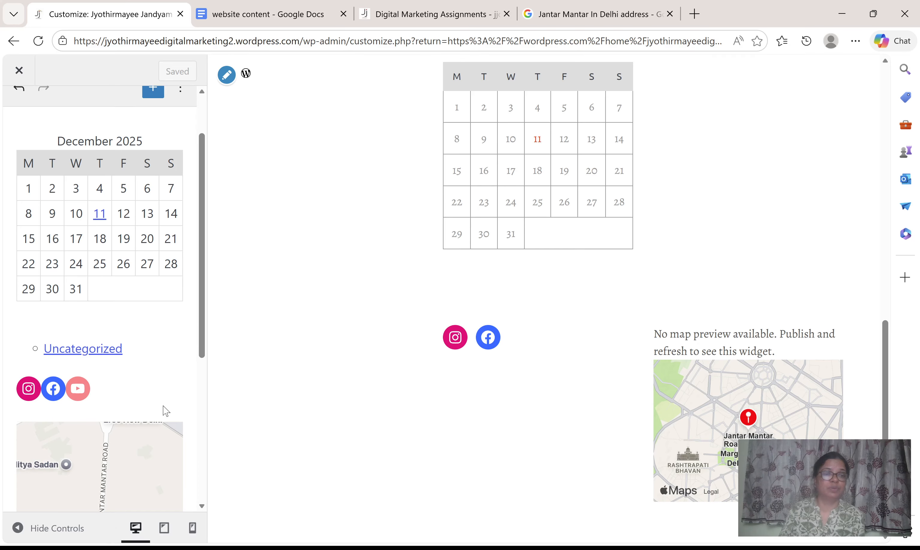
{"action": "scroll", "coordinate": [167, 411], "scroll_direction": "down", "scroll_amount": 7}
{"action": "left_click", "coordinate": [120, 467]}
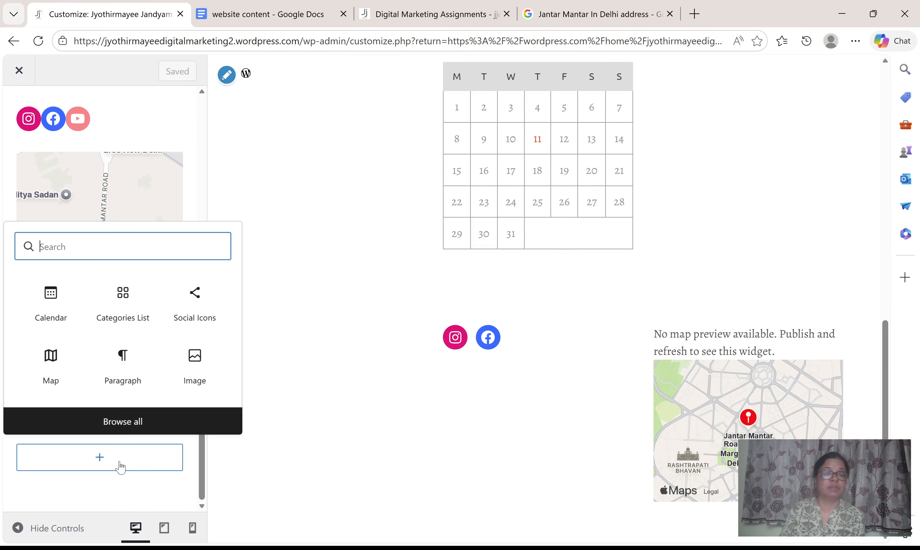
{"action": "type", "text": "translate"}
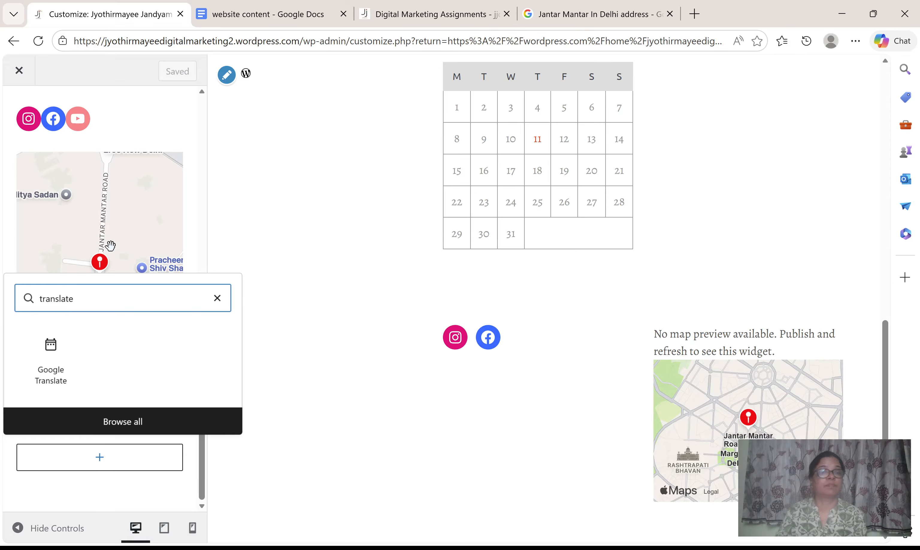
{"action": "left_click", "coordinate": [54, 355]}
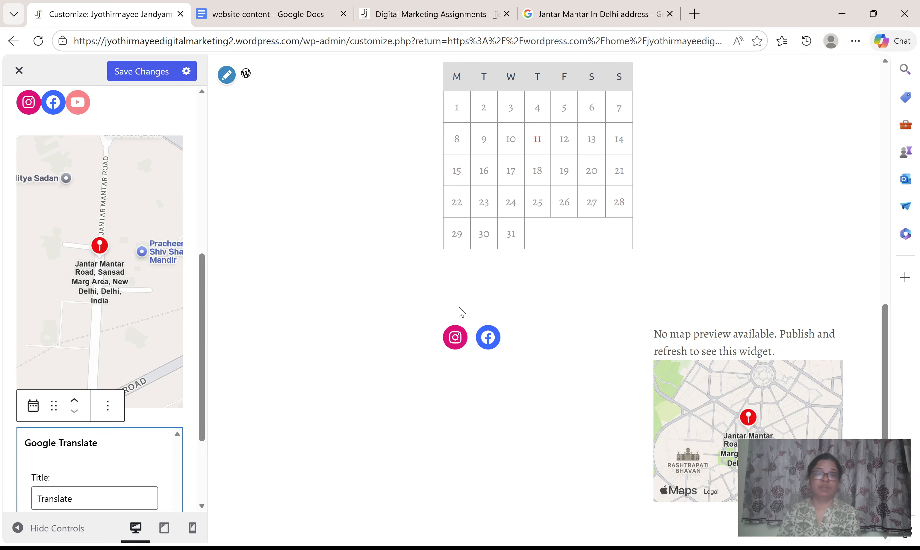
Translate the site preview into Hindi with the footer's language selector and check the translated map text, header and post.
{"action": "scroll", "coordinate": [463, 313], "scroll_direction": "up", "scroll_amount": 10}
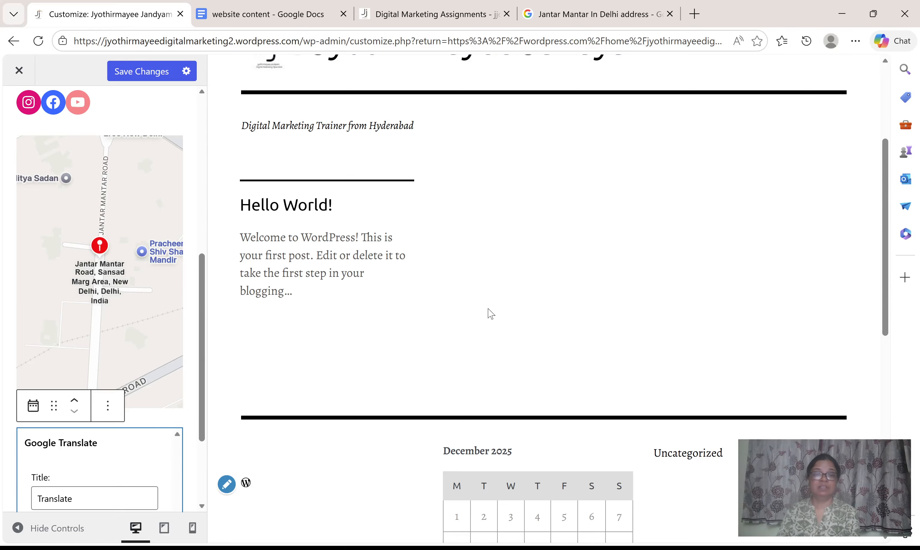
{"action": "scroll", "coordinate": [490, 314], "scroll_direction": "up", "scroll_amount": 5}
{"action": "scroll", "coordinate": [490, 314], "scroll_direction": "down", "scroll_amount": 15}
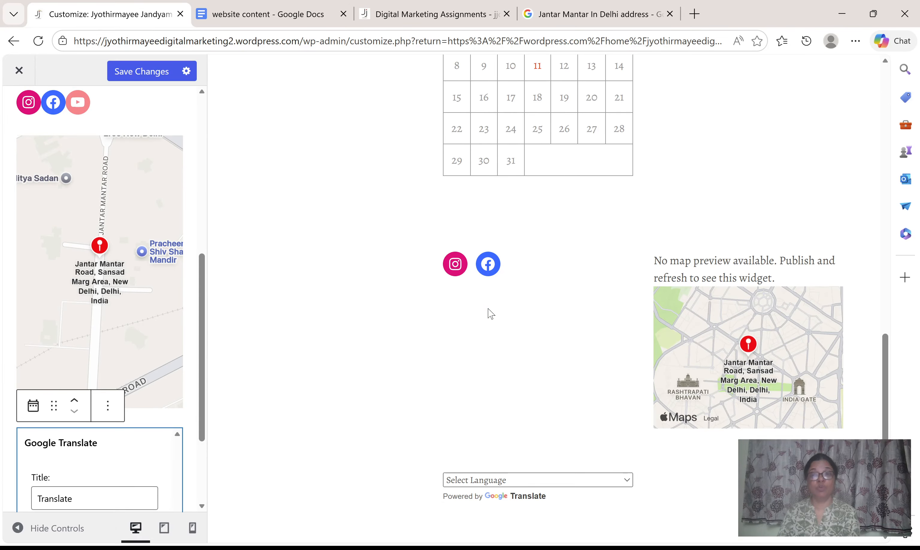
{"action": "scroll", "coordinate": [493, 314], "scroll_direction": "up", "scroll_amount": 11}
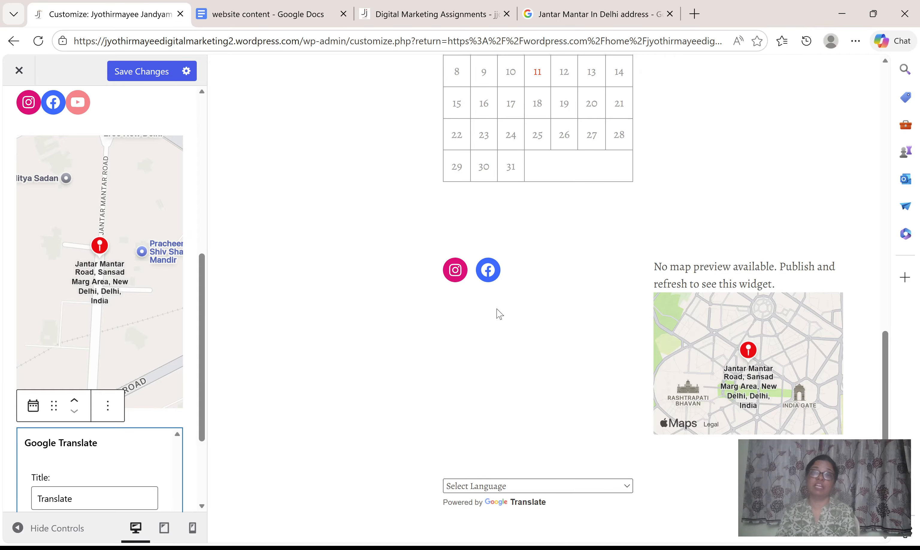
{"action": "scroll", "coordinate": [537, 258], "scroll_direction": "down", "scroll_amount": 11}
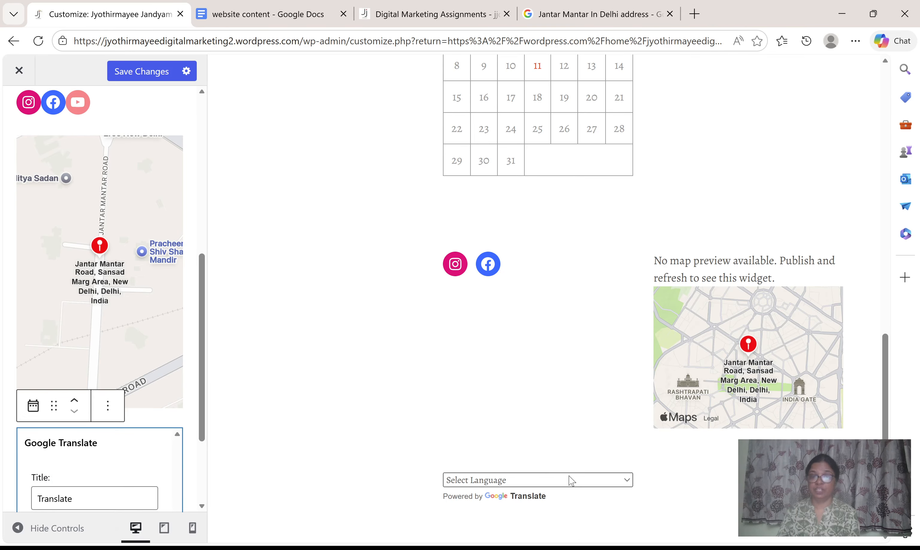
{"action": "left_click", "coordinate": [630, 480]}
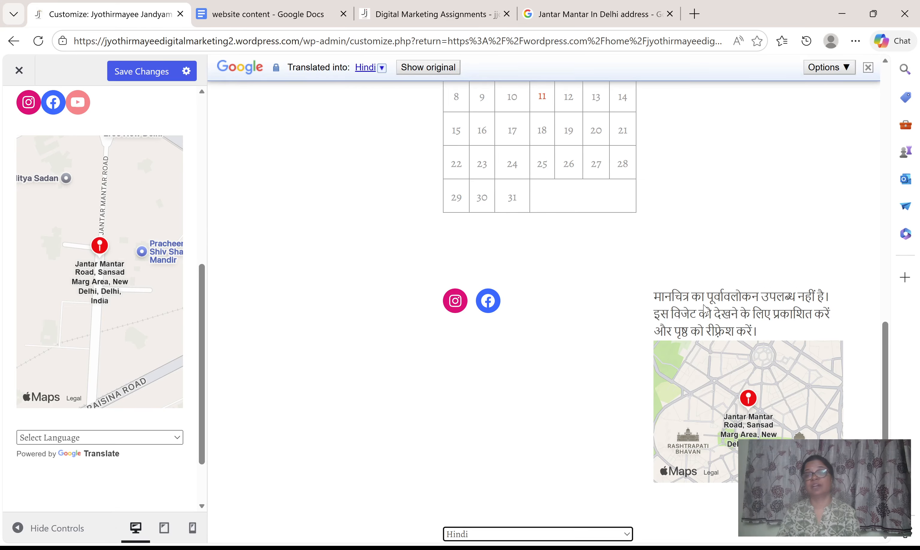
{"action": "left_click_drag", "start_coordinate": [654, 296], "coordinate": [791, 331]}
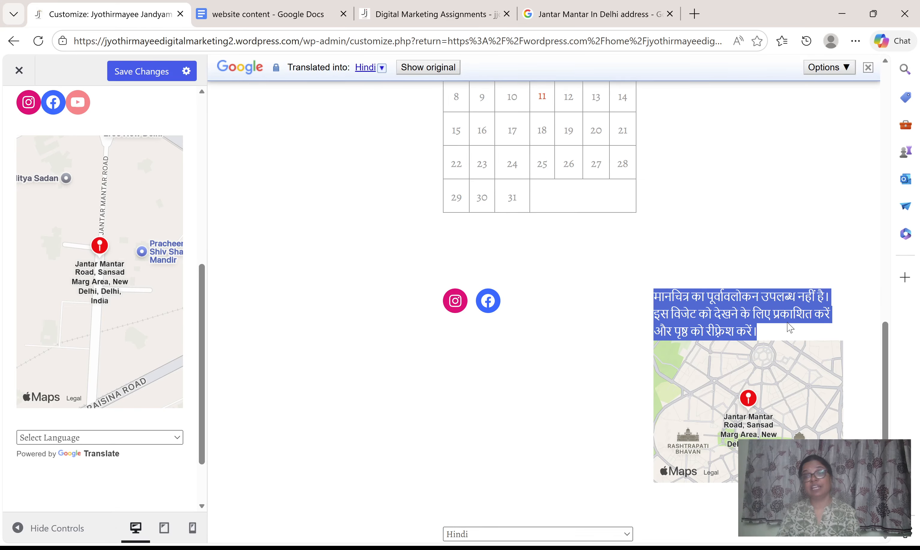
{"action": "scroll", "coordinate": [599, 311], "scroll_direction": "up", "scroll_amount": 10}
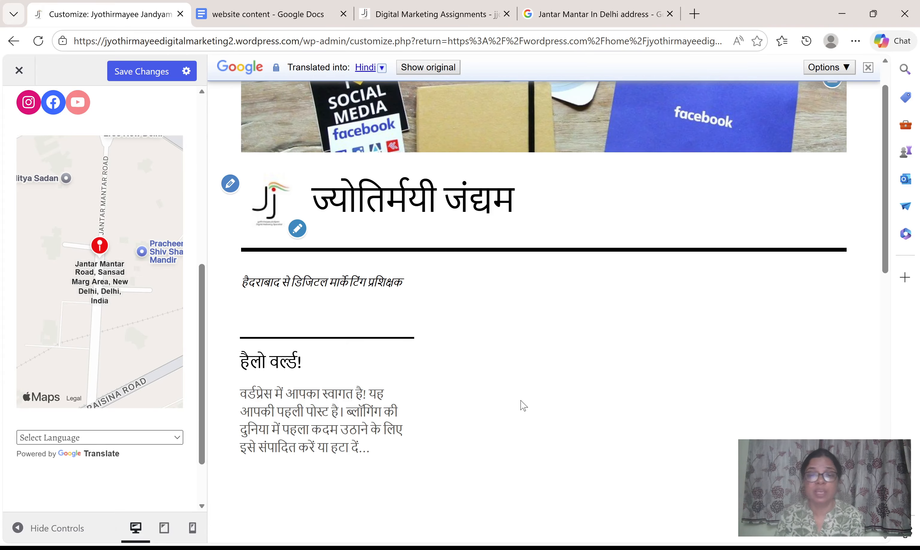
{"action": "scroll", "coordinate": [614, 376], "scroll_direction": "down", "scroll_amount": 15}
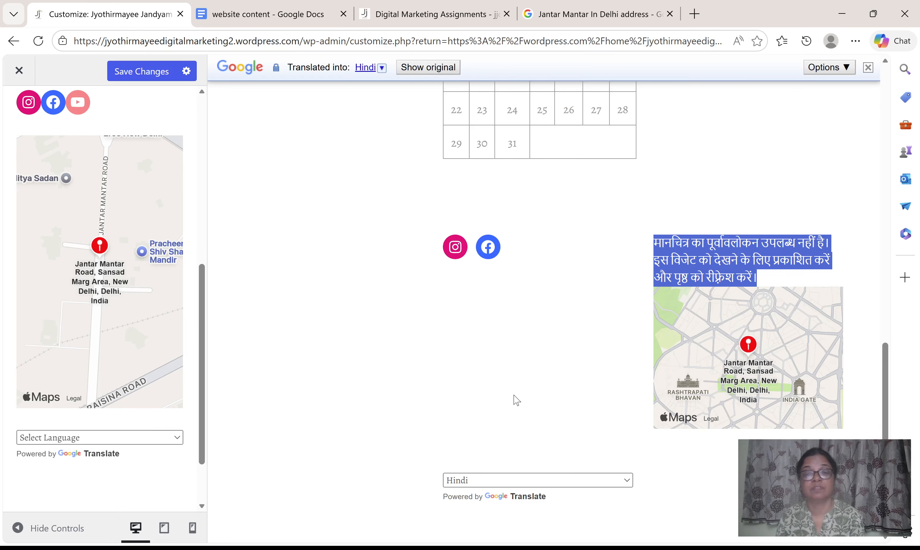
Switch the preview's translation language to Telugu and check the translated calendar, site title and post.
{"action": "left_click", "coordinate": [480, 384]}
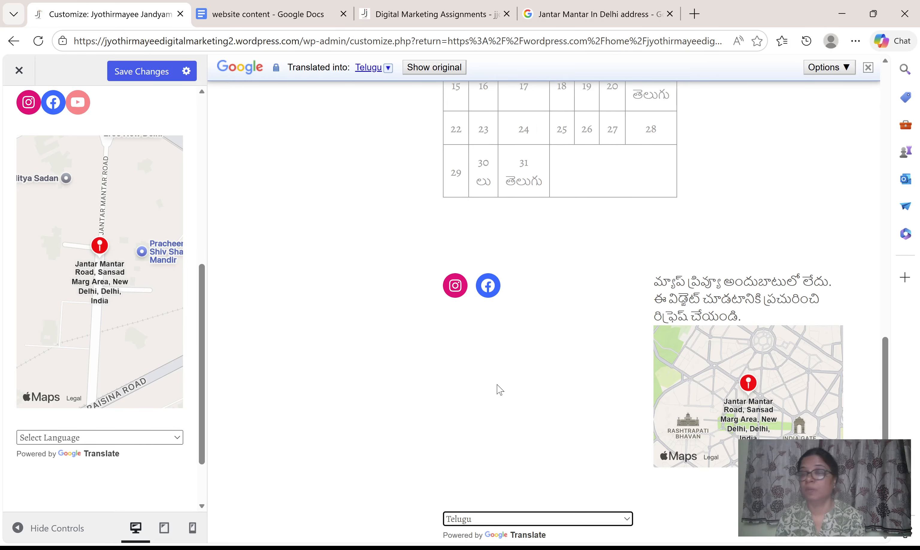
{"action": "scroll", "coordinate": [499, 390], "scroll_direction": "up", "scroll_amount": 10}
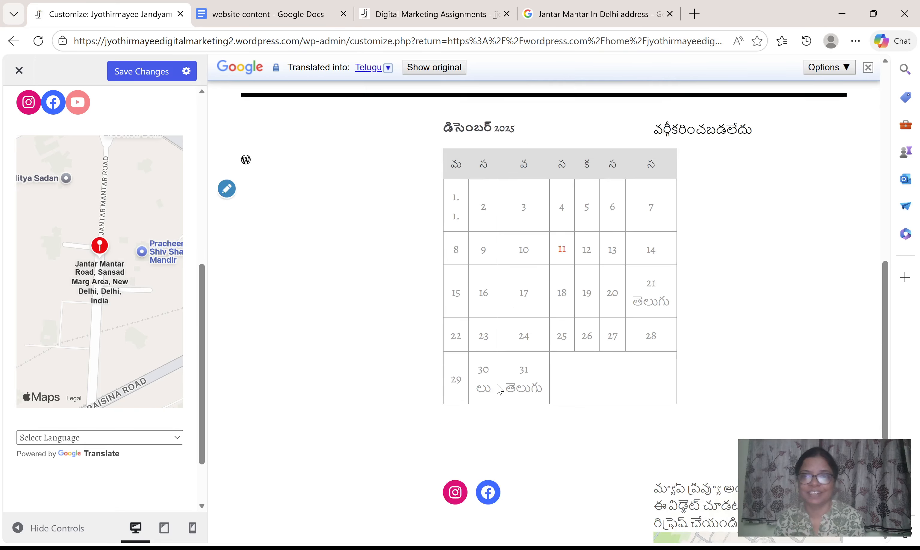
{"action": "scroll", "coordinate": [499, 390], "scroll_direction": "up", "scroll_amount": 6}
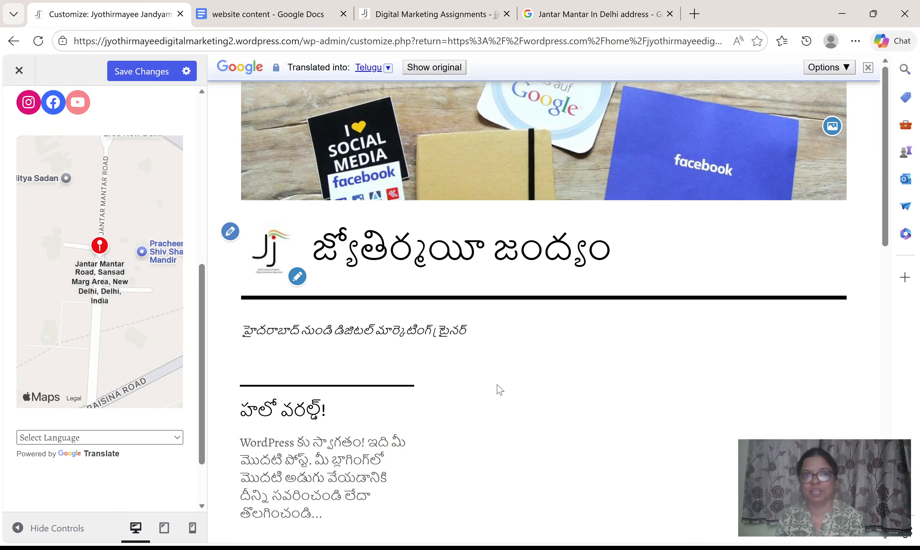
{"action": "scroll", "coordinate": [500, 390], "scroll_direction": "down", "scroll_amount": 8}
{"action": "scroll", "coordinate": [500, 389], "scroll_direction": "down", "scroll_amount": 10}
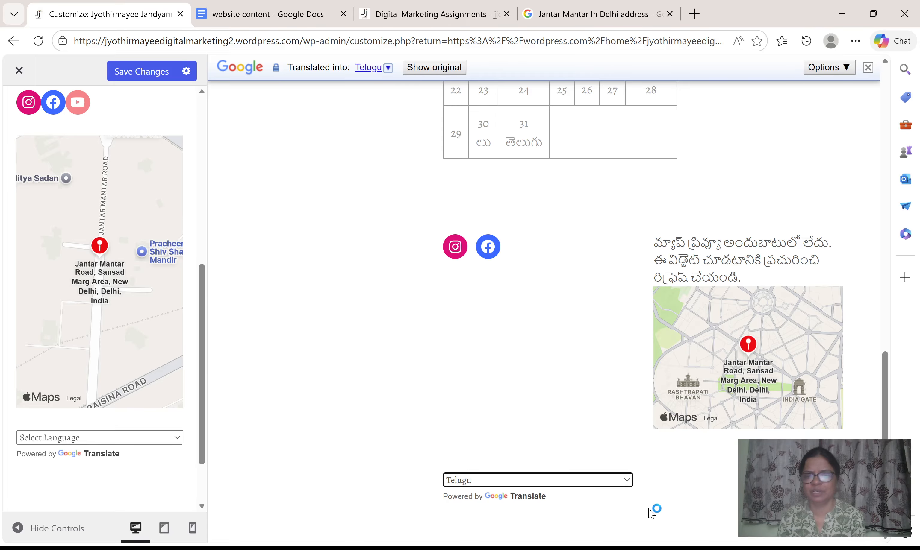
Set the preview's translation language back to English and review the post and footer.
{"action": "left_click", "coordinate": [628, 481]}
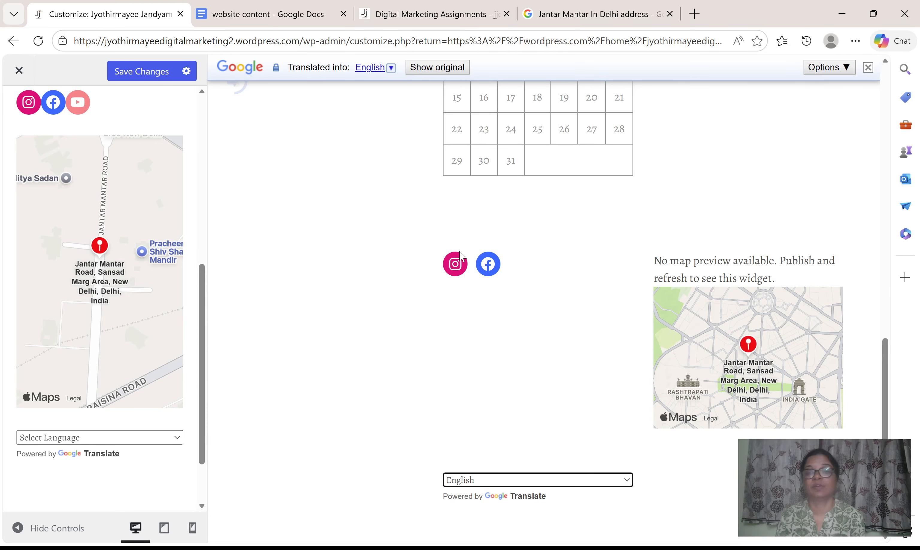
{"action": "scroll", "coordinate": [552, 396], "scroll_direction": "up", "scroll_amount": 5}
{"action": "scroll", "coordinate": [552, 397], "scroll_direction": "up", "scroll_amount": 10}
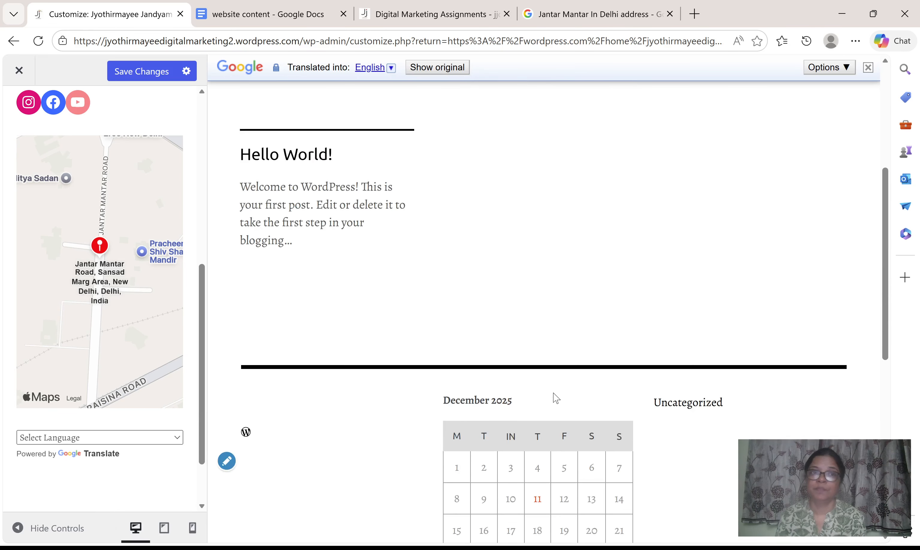
Save the footer changes and leave the Customizer for the My Home dashboard.
{"action": "left_click", "coordinate": [145, 75]}
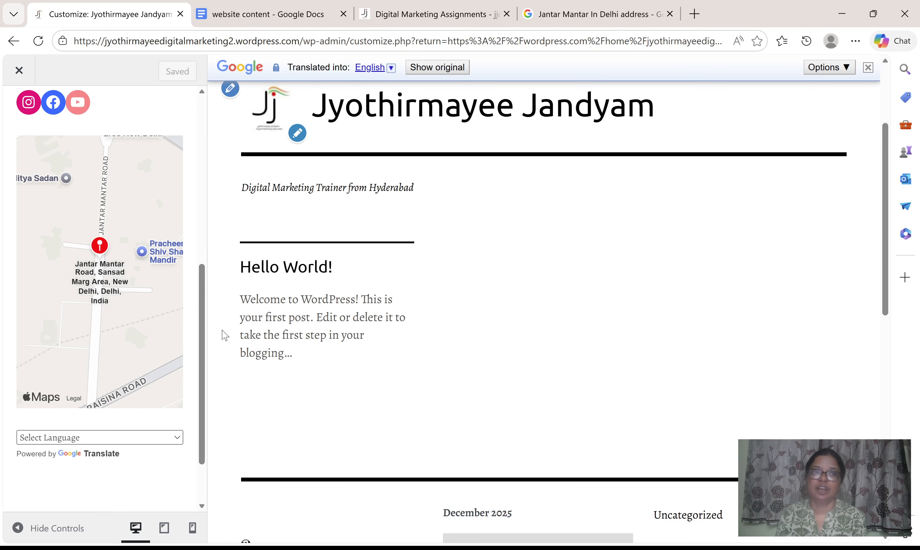
{"action": "scroll", "coordinate": [142, 288], "scroll_direction": "up", "scroll_amount": 5}
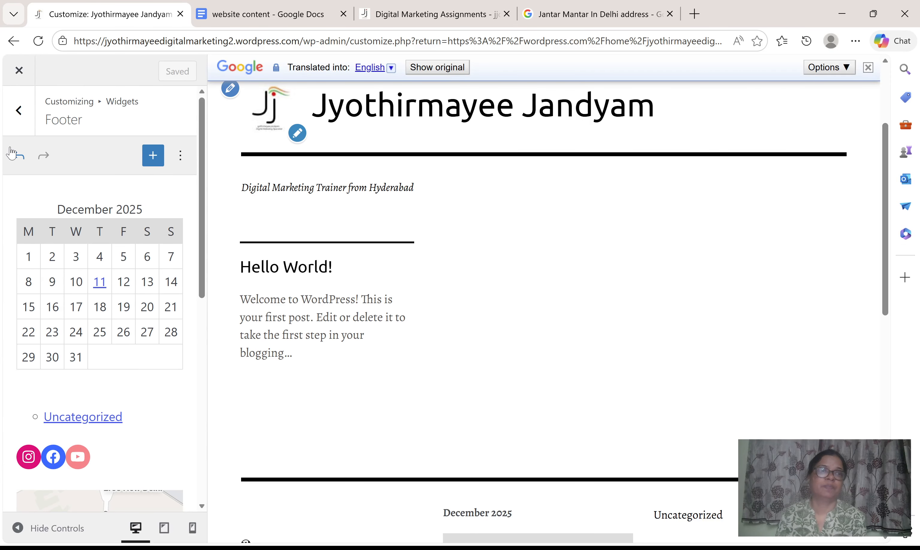
{"action": "left_click", "coordinate": [18, 111]}
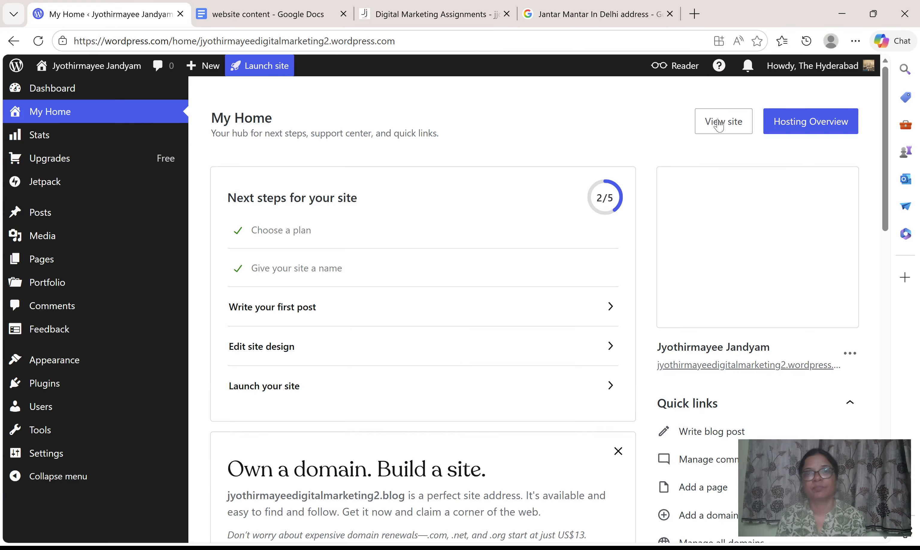
Open the site in a new tab, close the Jantar Mantar, Digital Marketing Assignments and website content tabs, and switch to the site.
{"action": "left_click", "coordinate": [738, 131]}
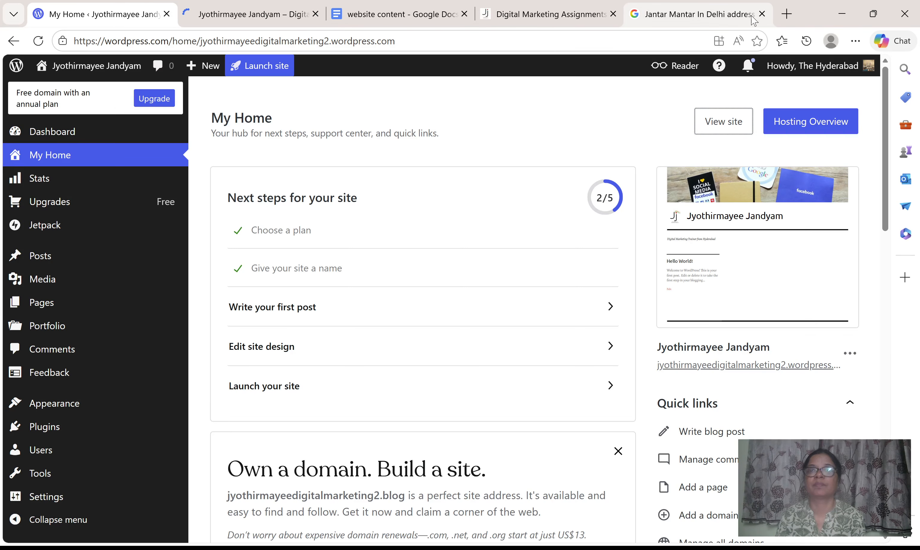
{"action": "left_click", "coordinate": [762, 14]}
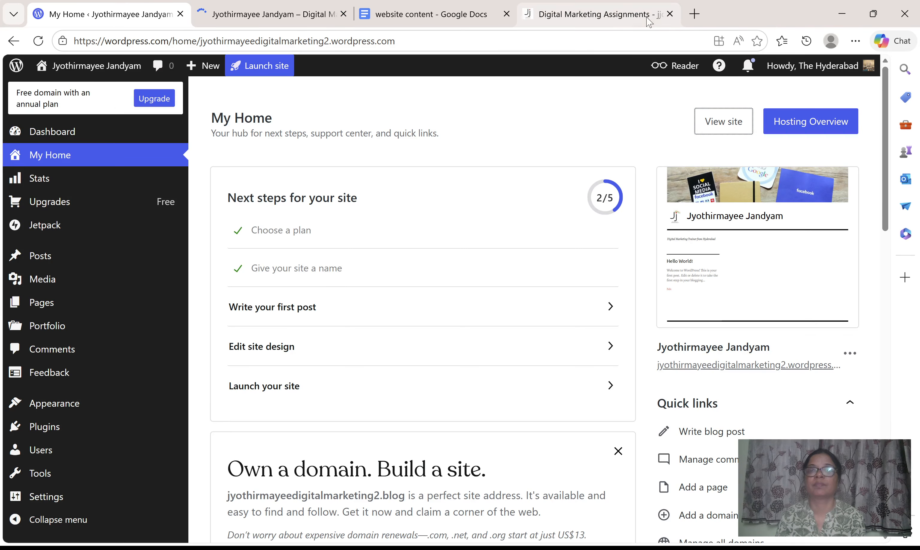
{"action": "left_click", "coordinate": [670, 14]}
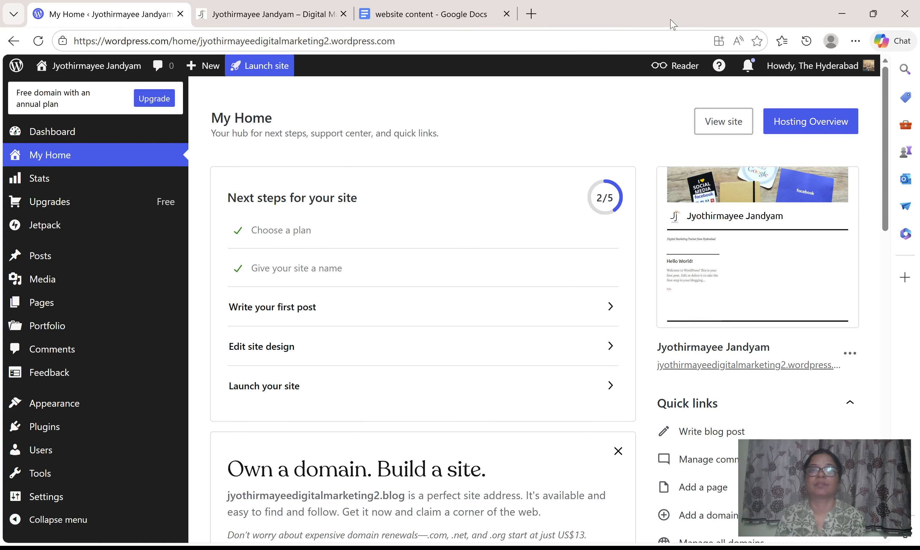
{"action": "left_click", "coordinate": [506, 14]}
{"action": "left_click", "coordinate": [306, 10]}
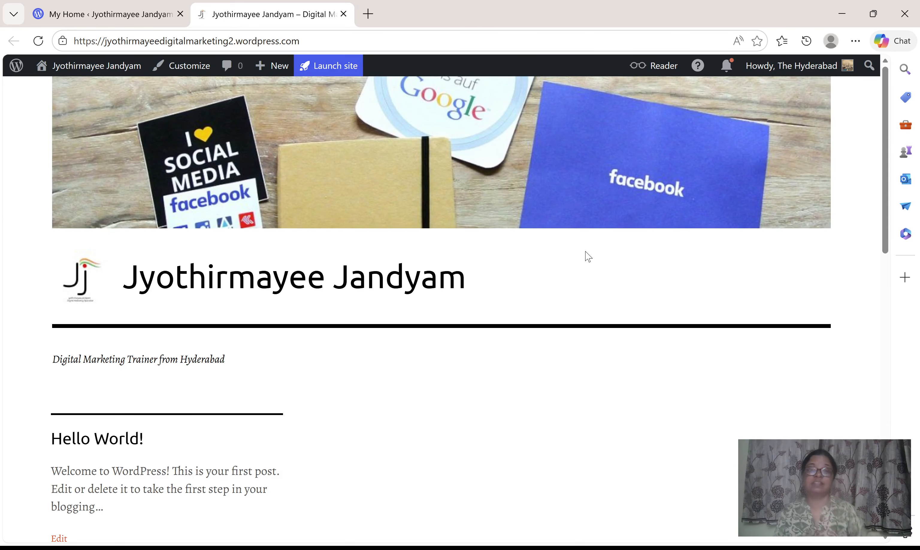
Examine the header, post and footer calendar, categories, social icons, map and language selector on the site page.
{"action": "scroll", "coordinate": [588, 256], "scroll_direction": "down", "scroll_amount": 5}
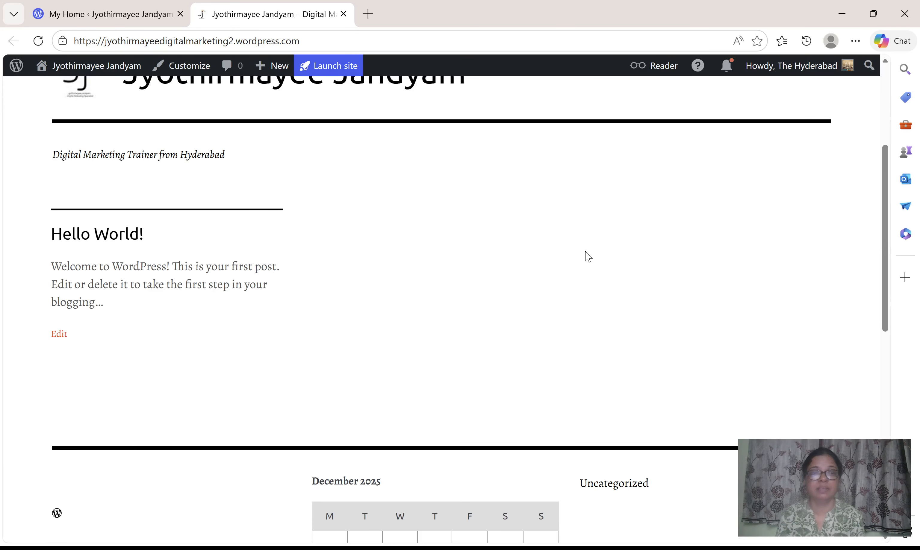
{"action": "scroll", "coordinate": [383, 305], "scroll_direction": "up", "scroll_amount": 5}
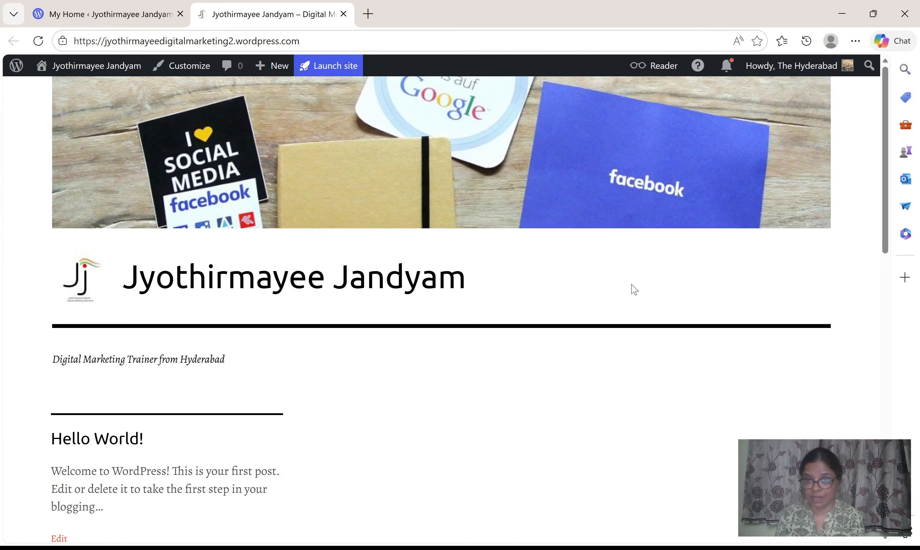
{"action": "scroll", "coordinate": [635, 370], "scroll_direction": "down", "scroll_amount": 3}
{"action": "scroll", "coordinate": [636, 371], "scroll_direction": "down", "scroll_amount": 15}
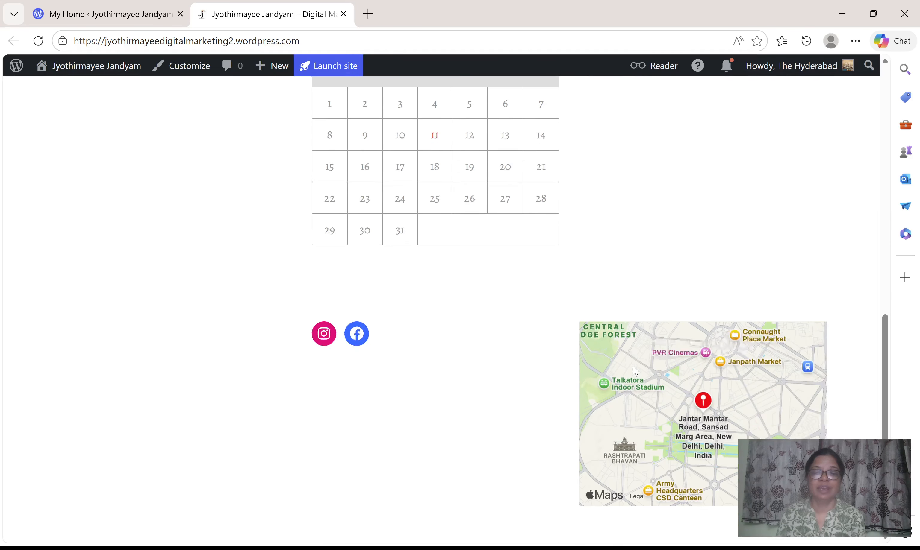
{"action": "scroll", "coordinate": [636, 370], "scroll_direction": "up", "scroll_amount": 4}
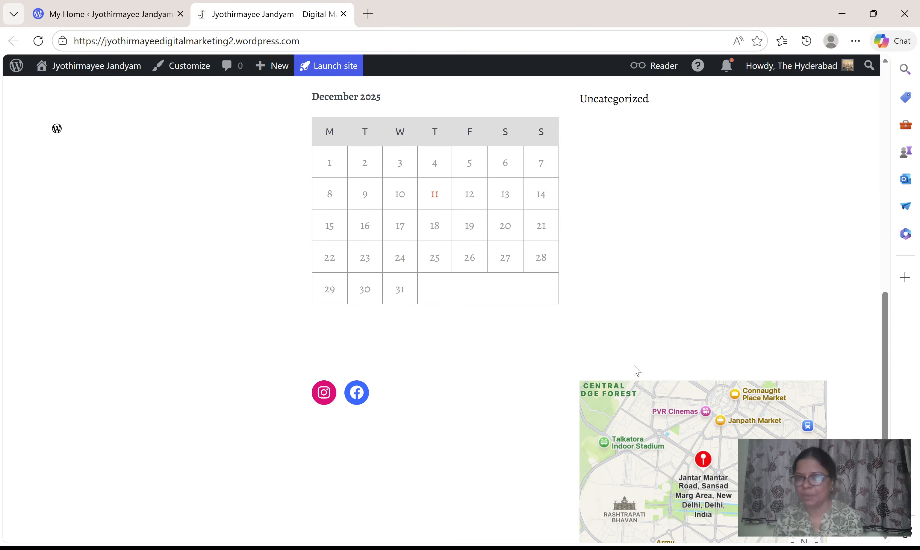
{"action": "scroll", "coordinate": [423, 316], "scroll_direction": "down", "scroll_amount": 4}
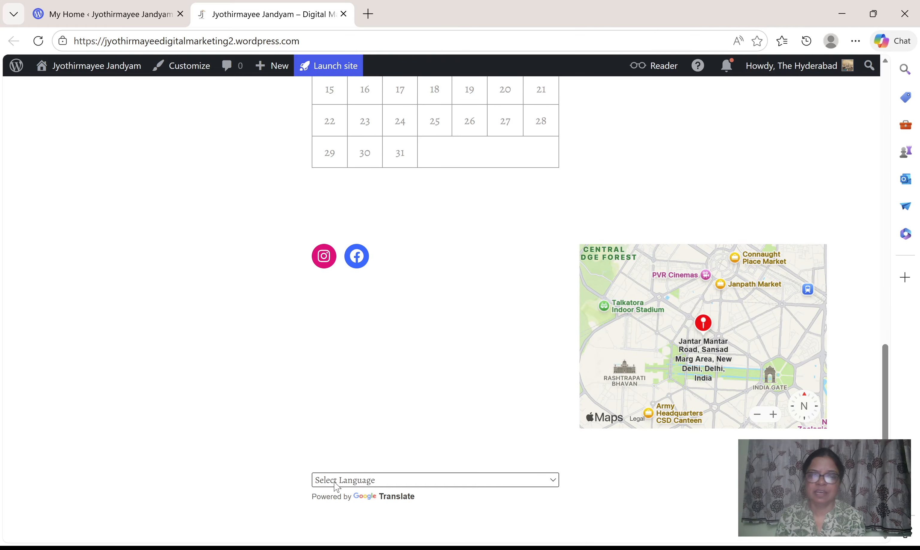
{"action": "scroll", "coordinate": [525, 385], "scroll_direction": "up", "scroll_amount": 6}
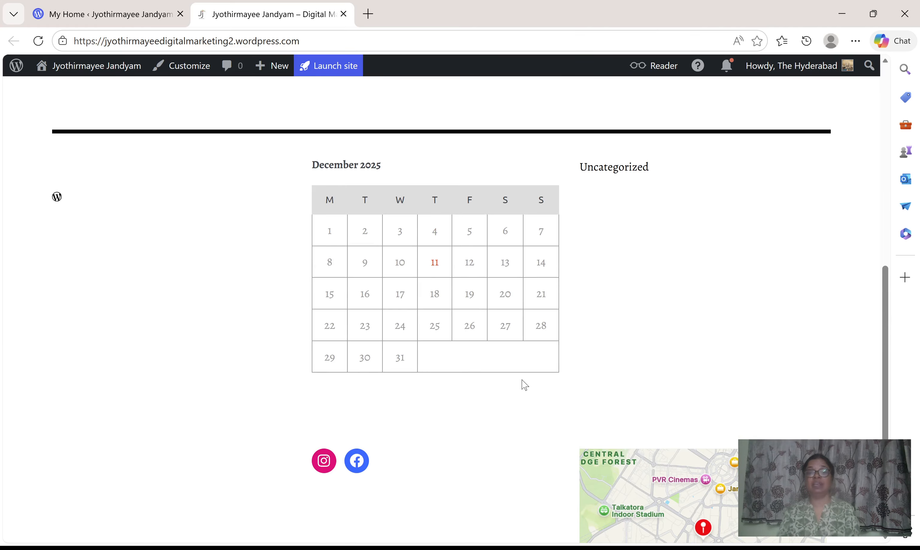
{"action": "scroll", "coordinate": [525, 385], "scroll_direction": "down", "scroll_amount": 6}
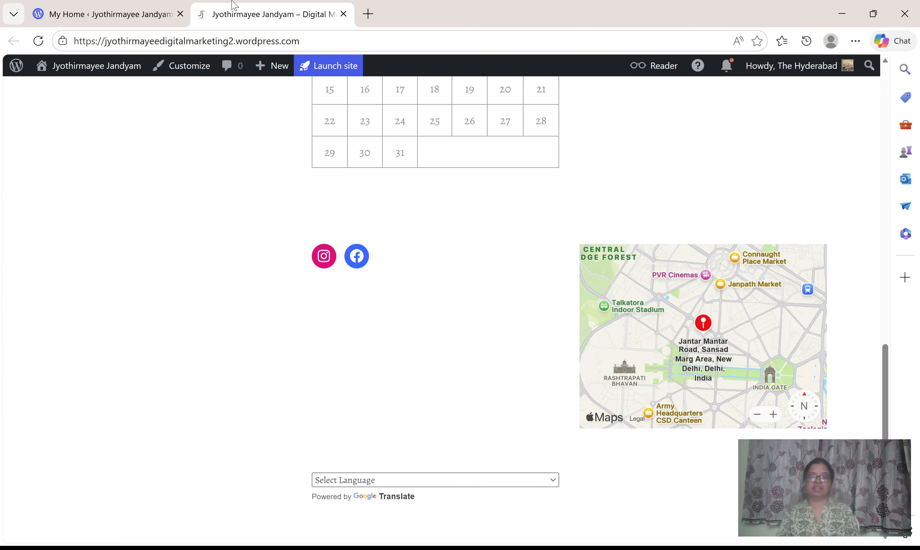
{"action": "scroll", "coordinate": [426, 448], "scroll_direction": "up", "scroll_amount": 5}
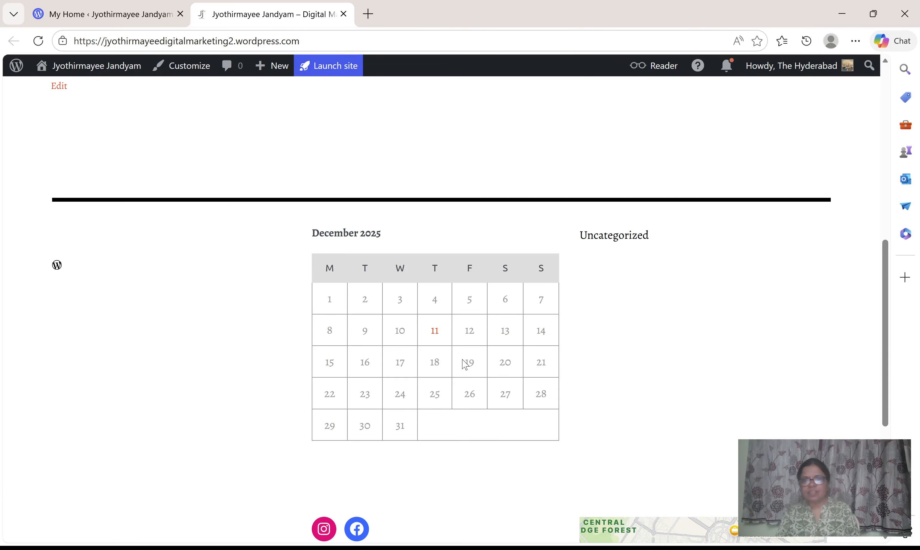
{"action": "scroll", "coordinate": [465, 365], "scroll_direction": "down", "scroll_amount": 5}
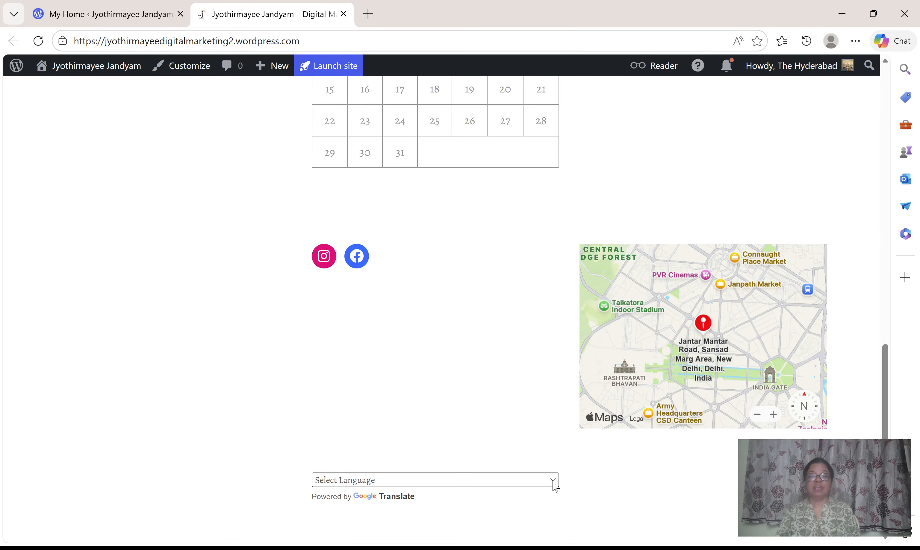
Translate the site page into Azerbaijani with the footer's language selector and check the post and footer text.
{"action": "left_click", "coordinate": [390, 390]}
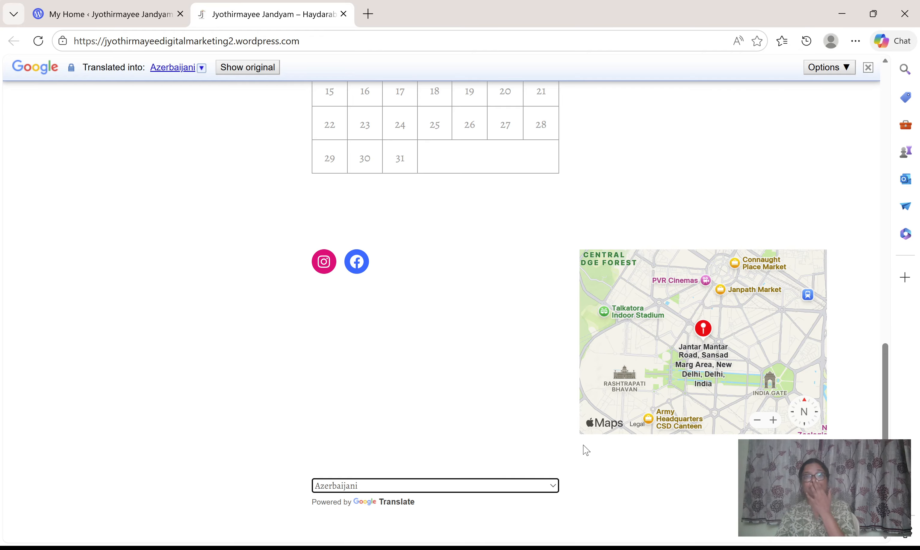
{"action": "scroll", "coordinate": [586, 451], "scroll_direction": "up", "scroll_amount": 8}
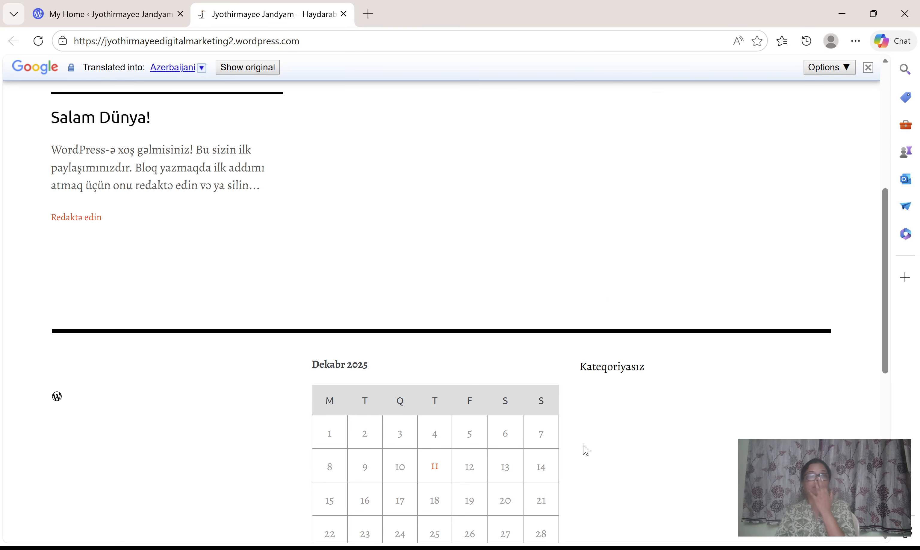
{"action": "scroll", "coordinate": [586, 451], "scroll_direction": "down", "scroll_amount": 8}
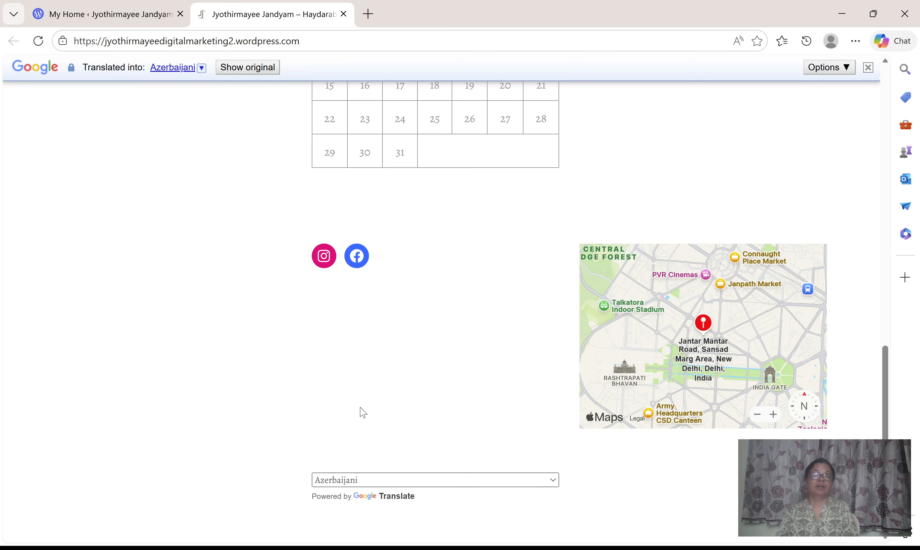
Switch the site page's translation to Baluchi and check the post, calendar and categories.
{"action": "left_click", "coordinate": [362, 395]}
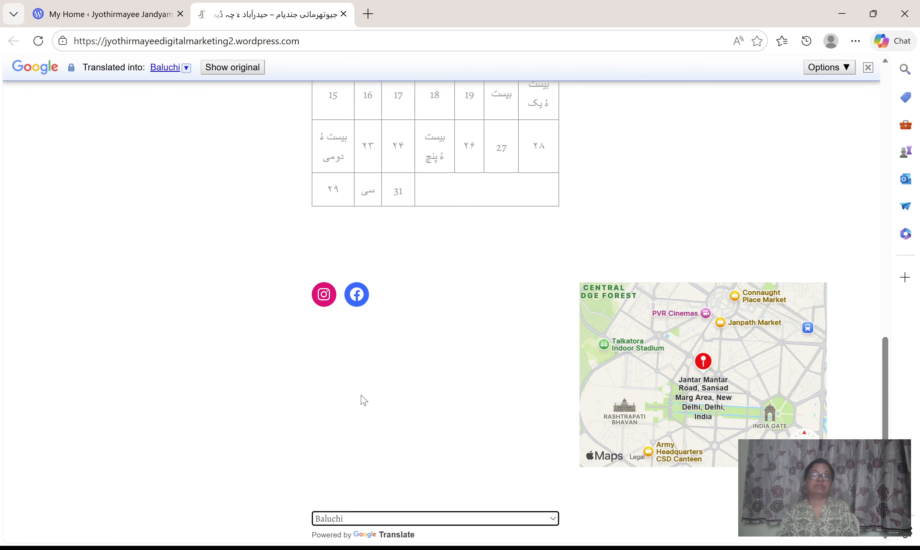
{"action": "scroll", "coordinate": [408, 426], "scroll_direction": "up", "scroll_amount": 15}
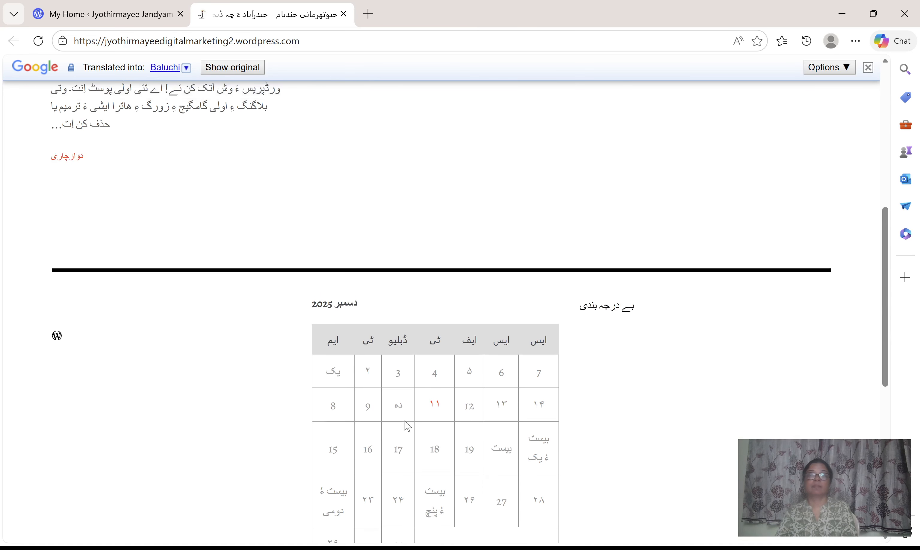
{"action": "scroll", "coordinate": [407, 426], "scroll_direction": "down", "scroll_amount": 15}
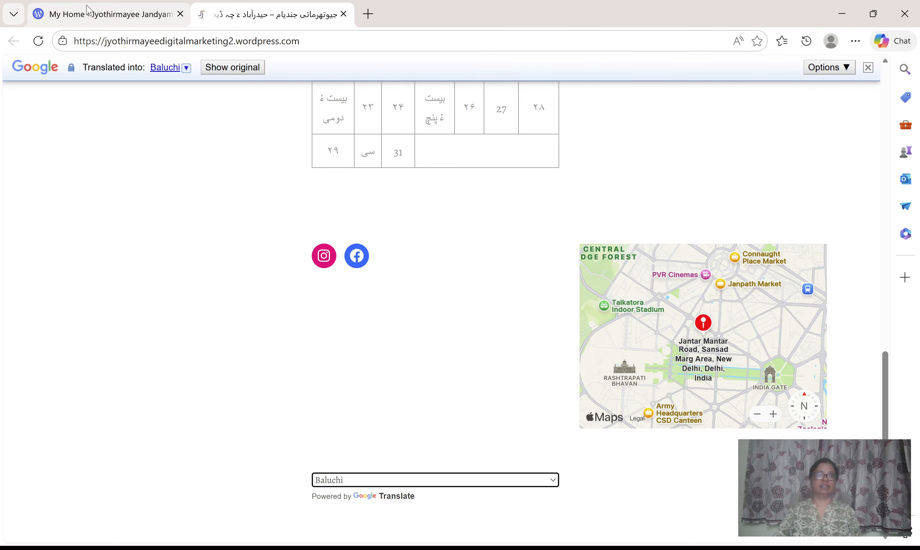
Return to the My Home dashboard, close the site's browser tab and open the Customizer.
{"action": "left_click", "coordinate": [93, 13]}
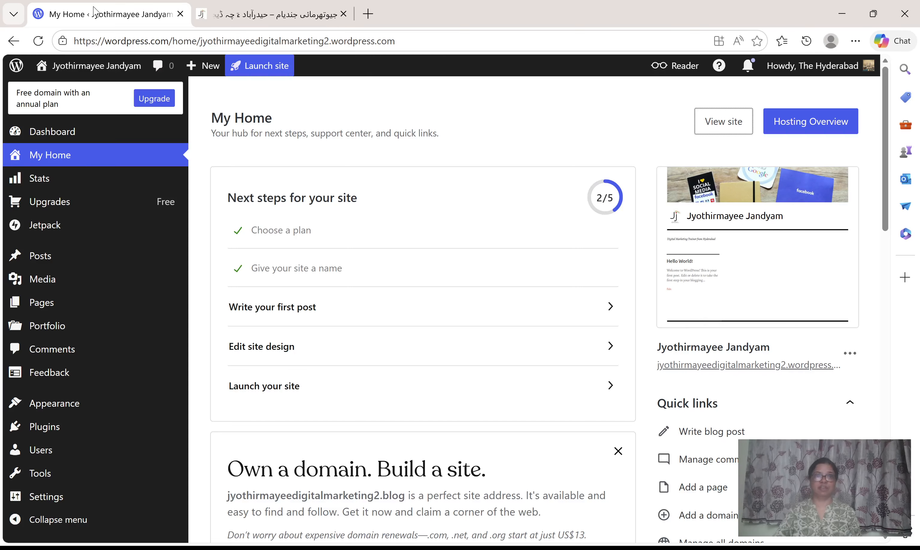
{"action": "left_click", "coordinate": [343, 15]}
{"action": "mouse_move", "coordinate": [69, 407]}
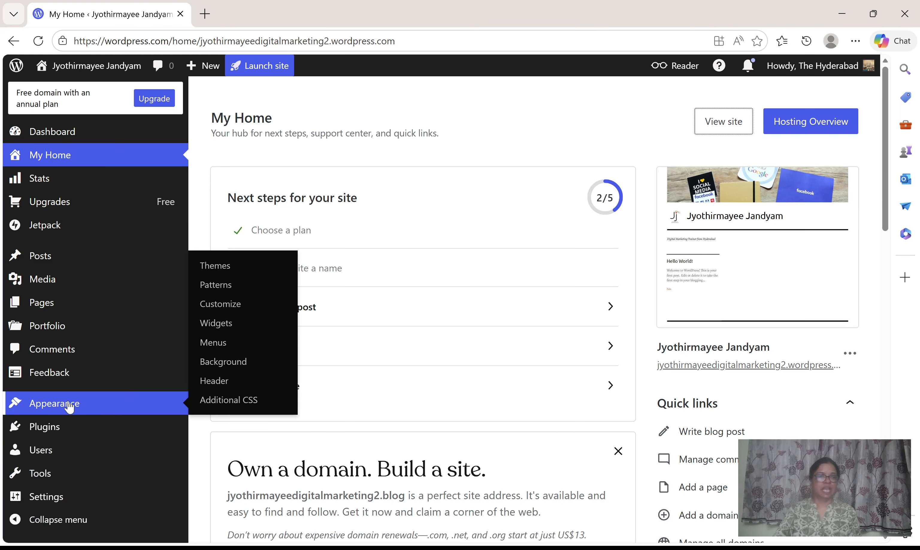
{"action": "left_click", "coordinate": [218, 310]}
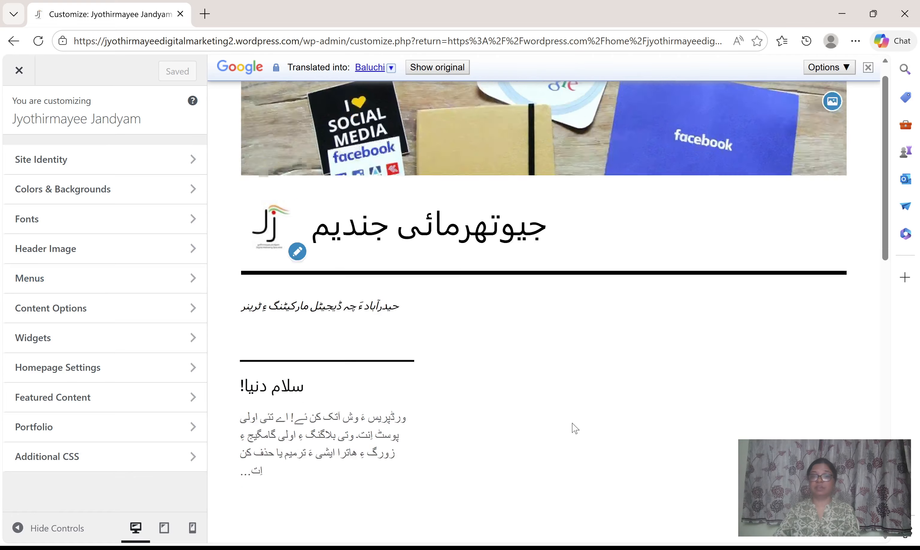
Set the Customizer preview's translation language to English and review the page from the footer up to the header.
{"action": "scroll", "coordinate": [575, 429], "scroll_direction": "down", "scroll_amount": 10}
{"action": "scroll", "coordinate": [575, 429], "scroll_direction": "down", "scroll_amount": 1}
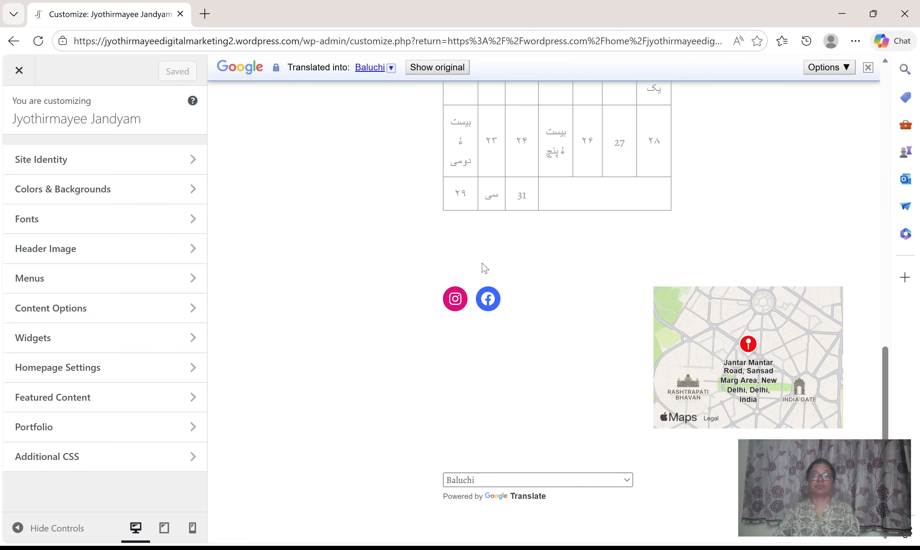
{"action": "scroll", "coordinate": [273, 405], "scroll_direction": "up", "scroll_amount": 10}
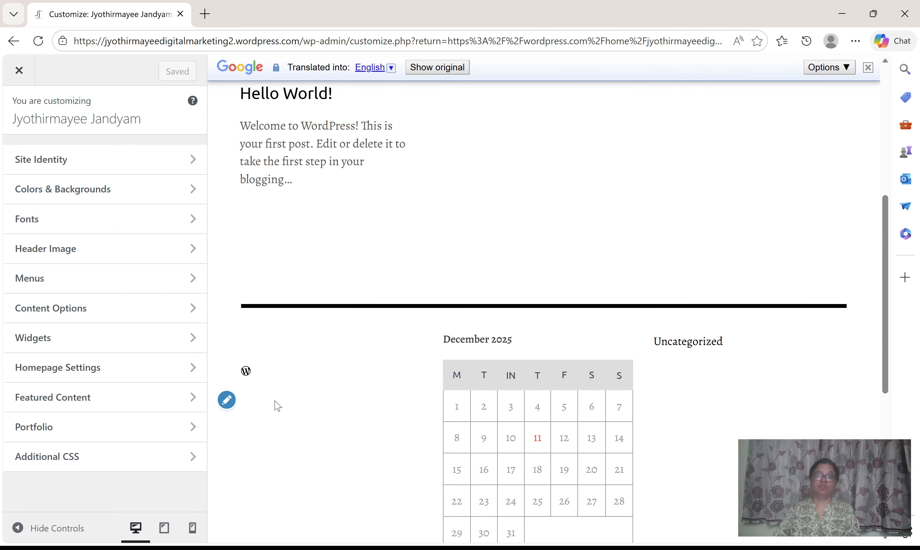
{"action": "scroll", "coordinate": [276, 407], "scroll_direction": "up", "scroll_amount": 3}
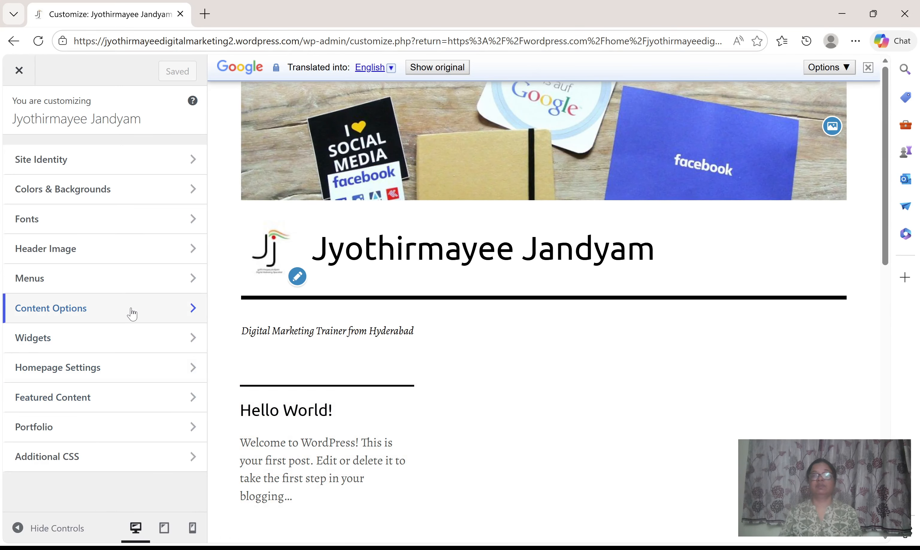